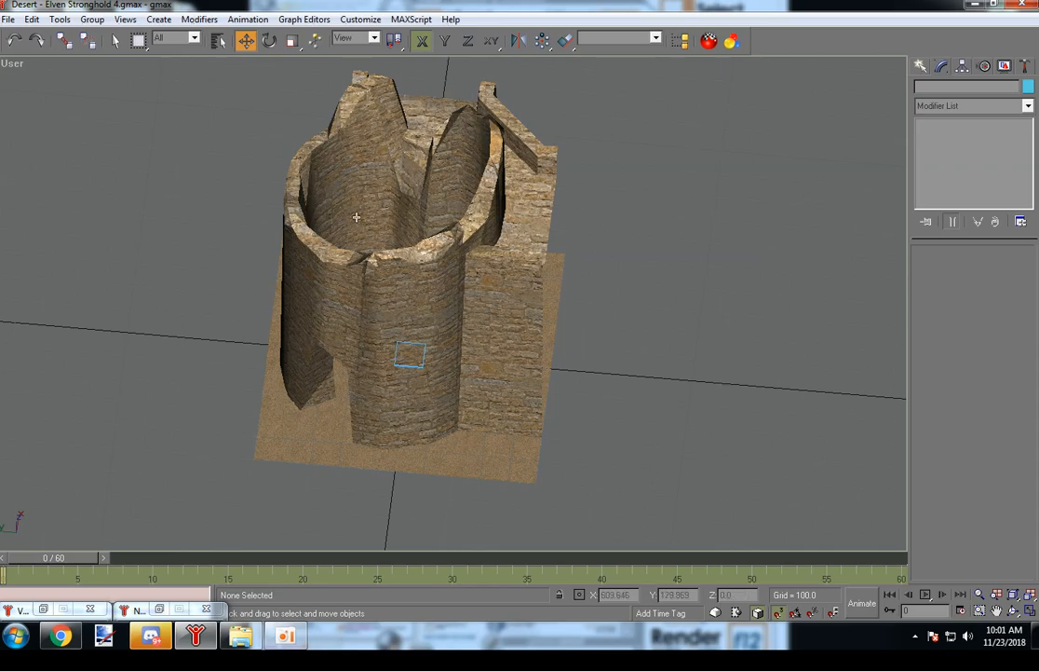
- Clone the stone tower mesh in place as one copy named ok45
scroll(442, 349, up, 5)
alt+middle_drag(443, 349, 394, 364)
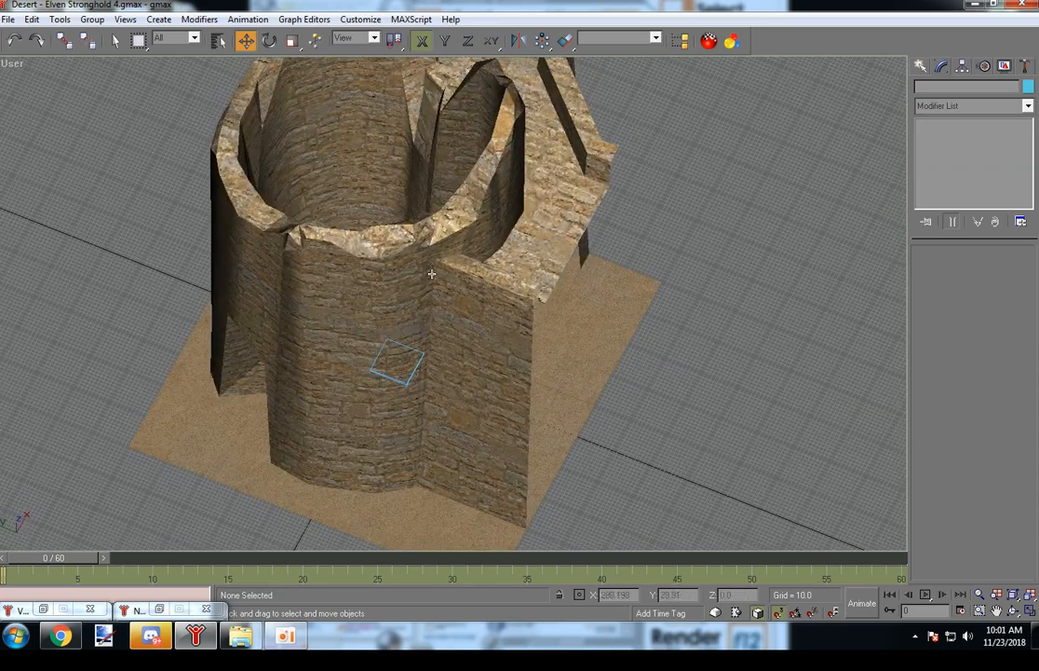
click(431, 273)
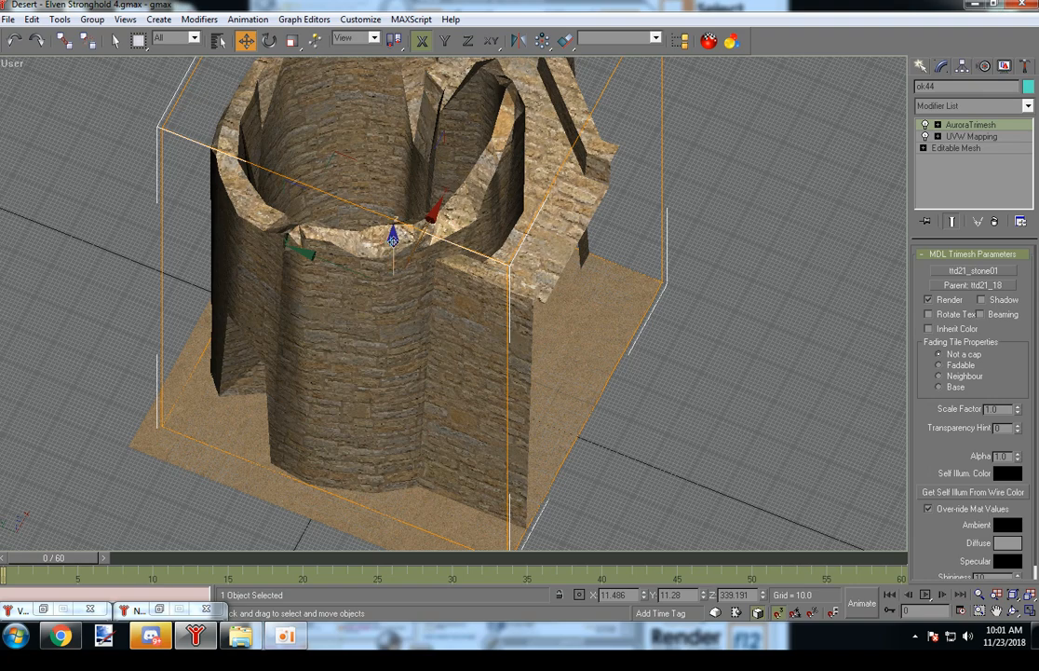
shift+drag(394, 239, 395, 244)
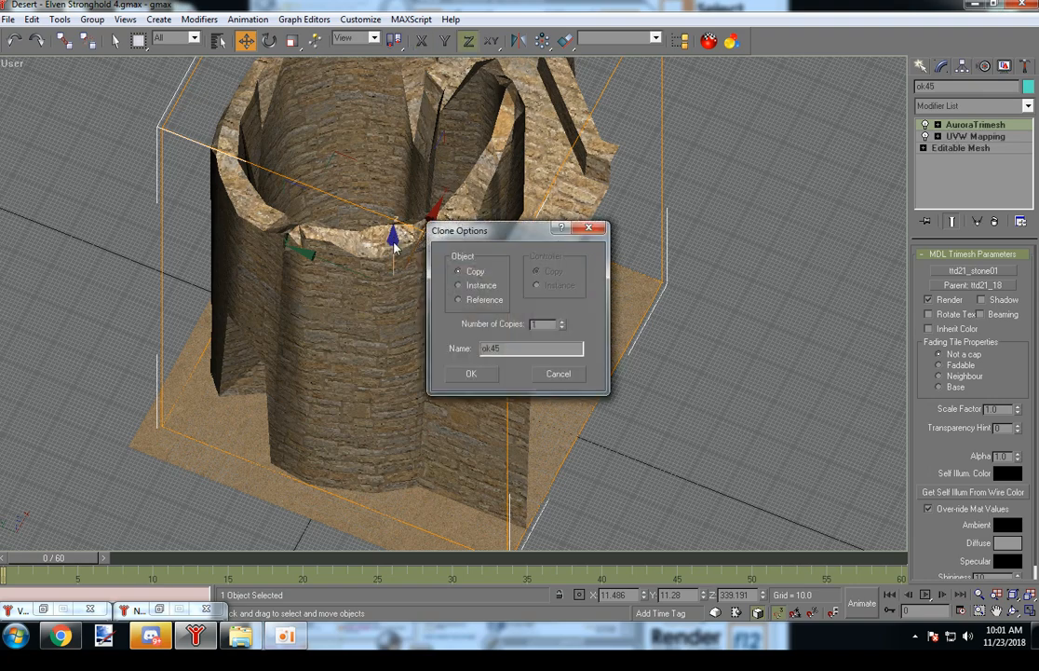
click(470, 375)
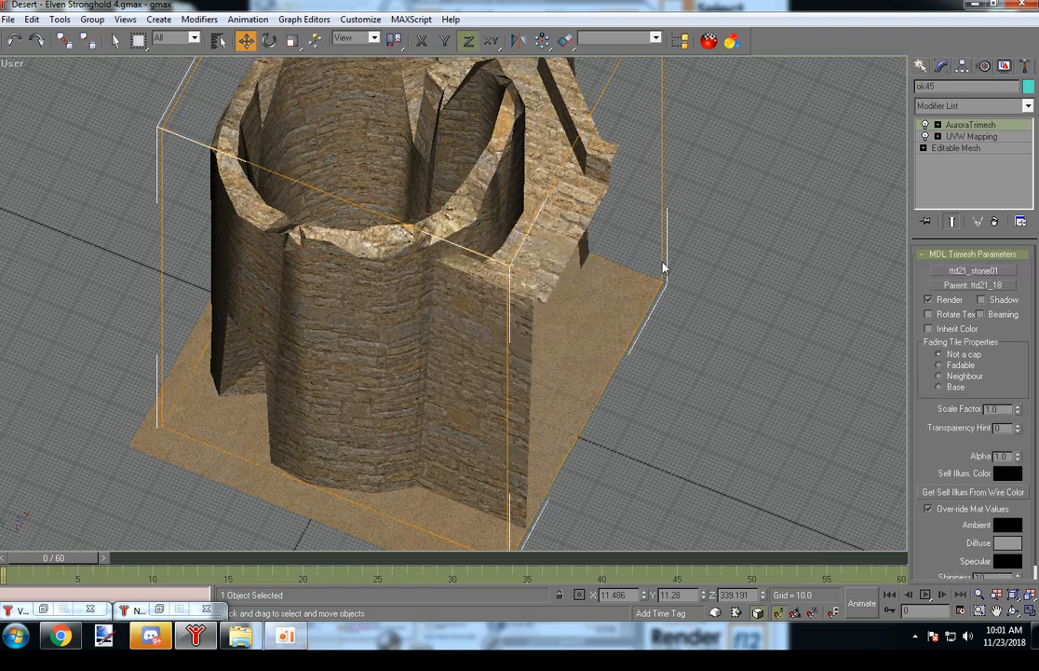
- Hide the ok45 copy and select the original tower mesh, trying a move along X and undoing it
right_click(675, 288)
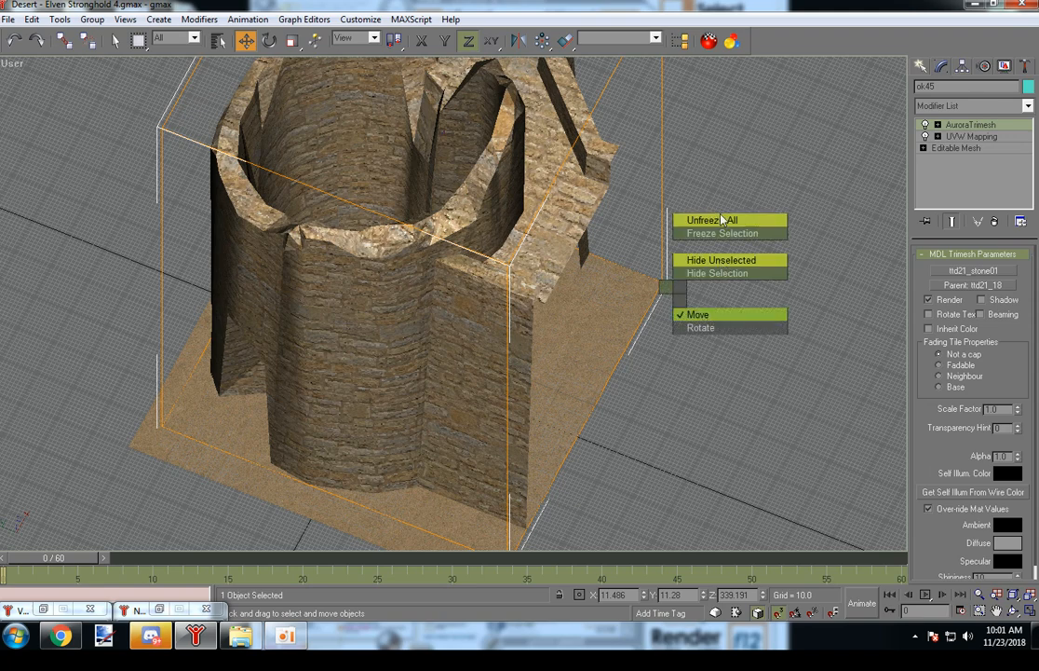
click(722, 274)
click(470, 198)
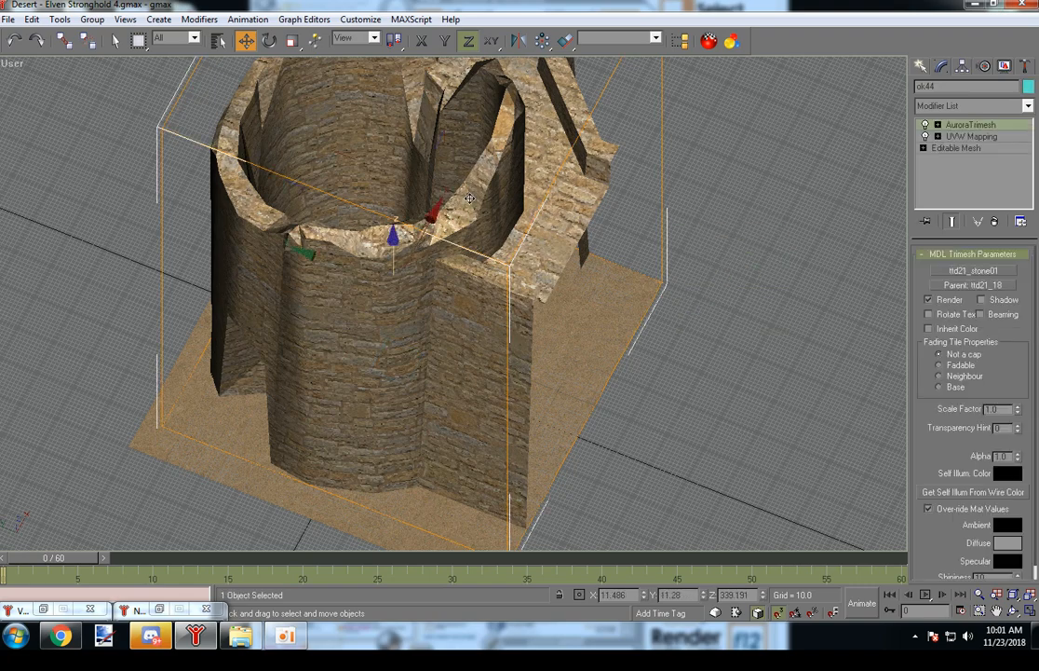
drag(433, 214, 442, 136)
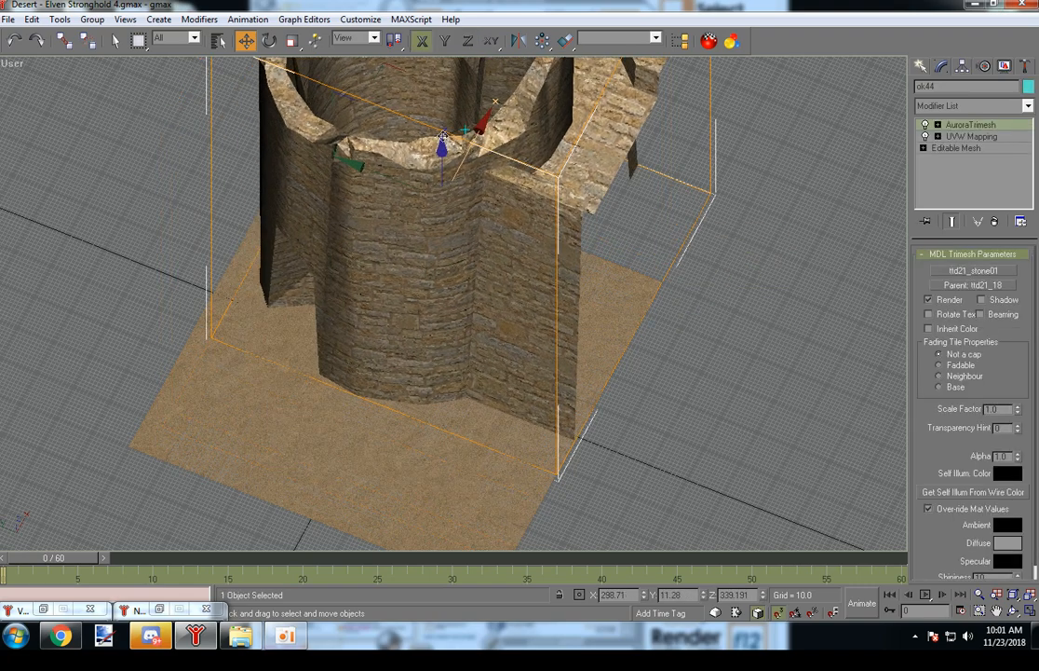
click(12, 40)
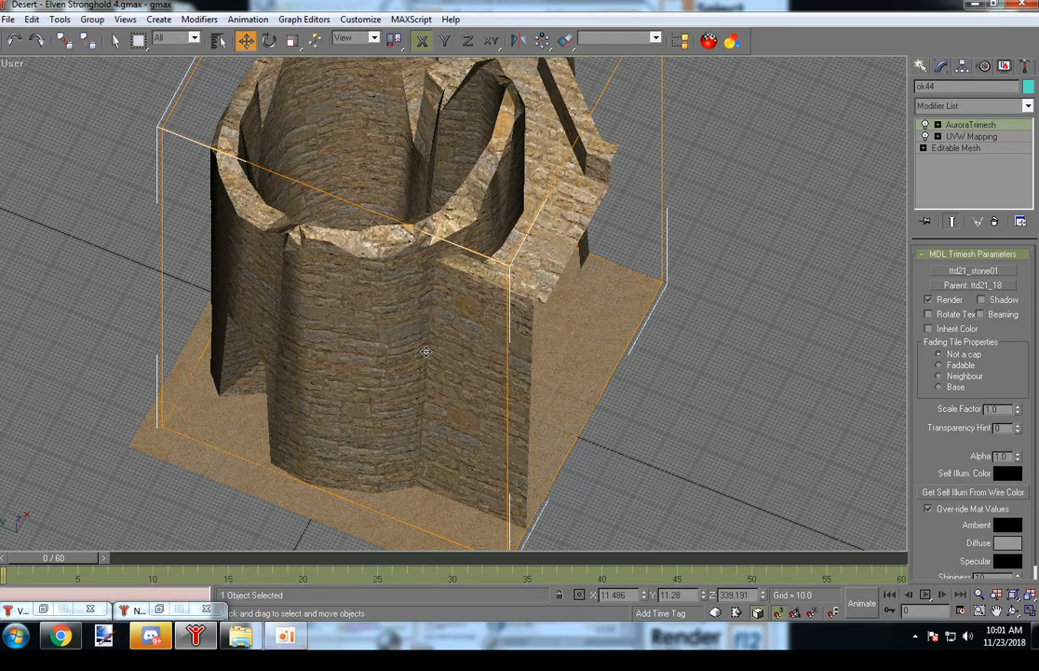
- Select the tower's wall faces across its mid-height in Face sub-object mode and delete them, keeping the isolated vertices
shift+middle_drag(453, 348, 500, 262)
scroll(444, 282, down, 2)
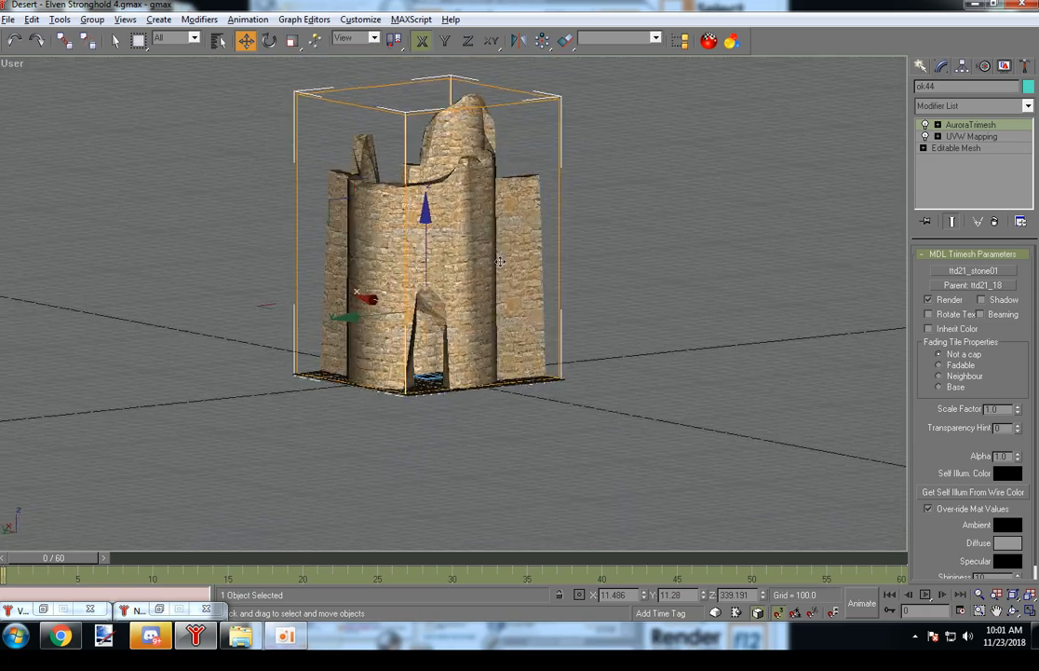
click(924, 148)
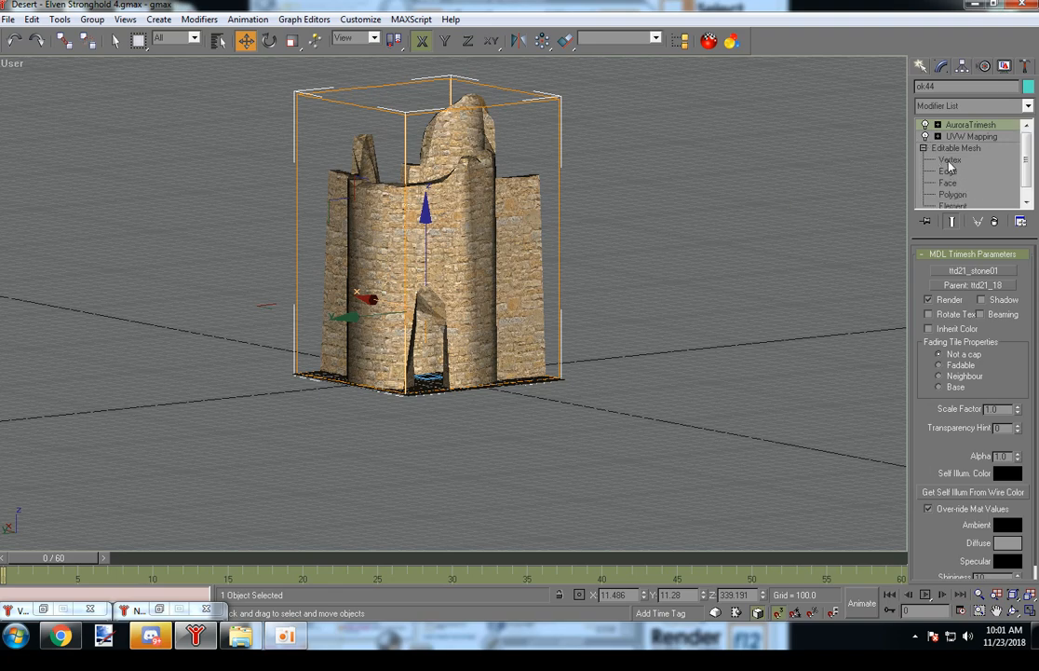
click(949, 183)
alt+middle_drag(615, 269, 626, 260)
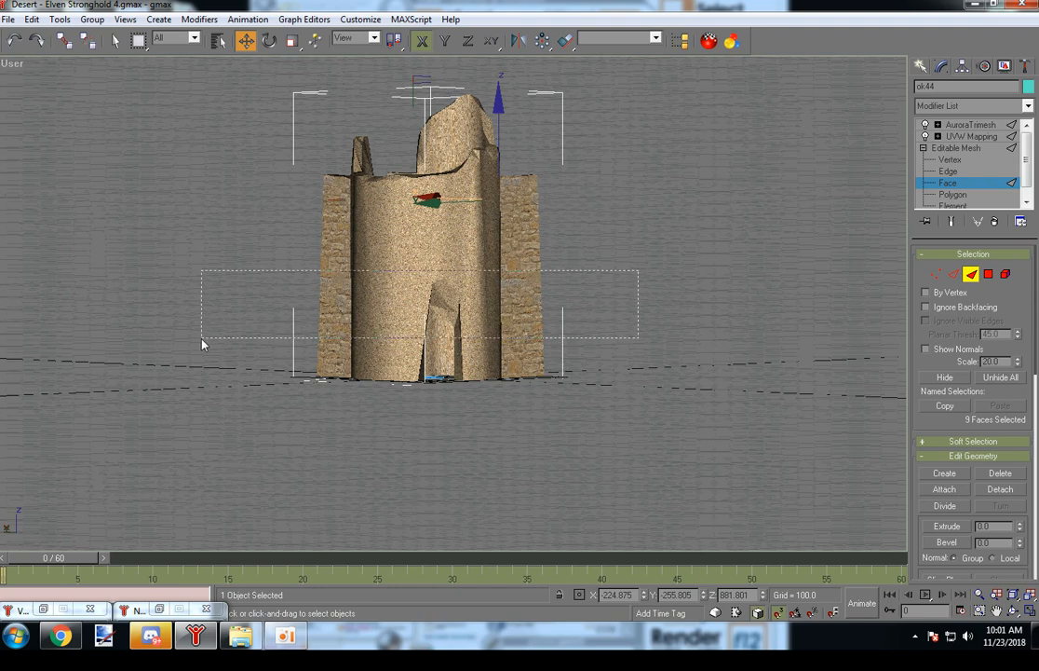
drag(203, 345, 204, 344)
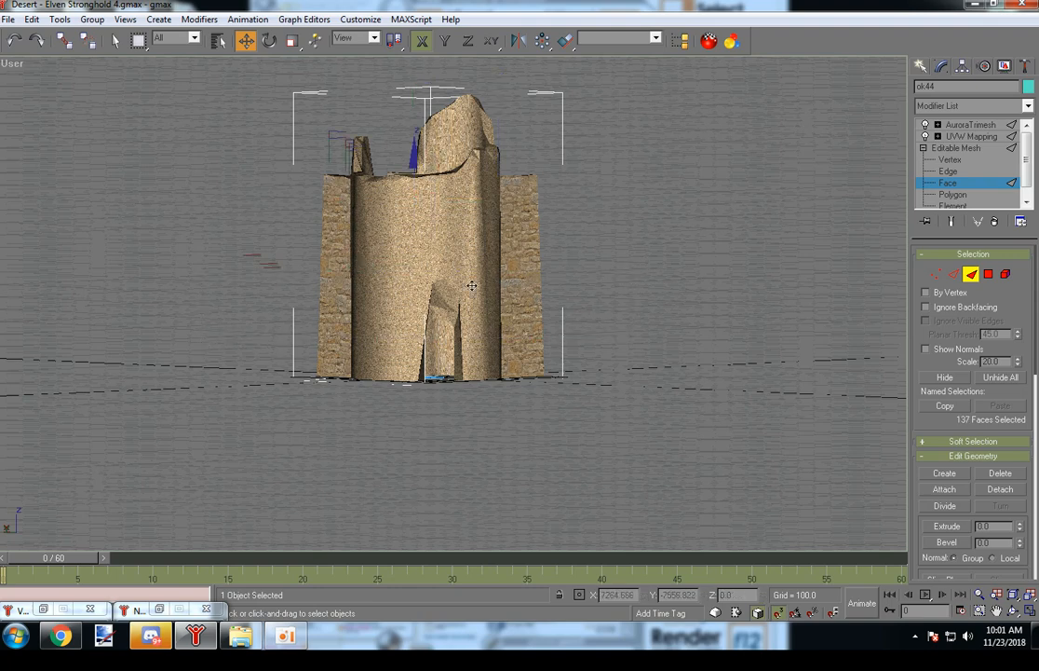
key(Delete)
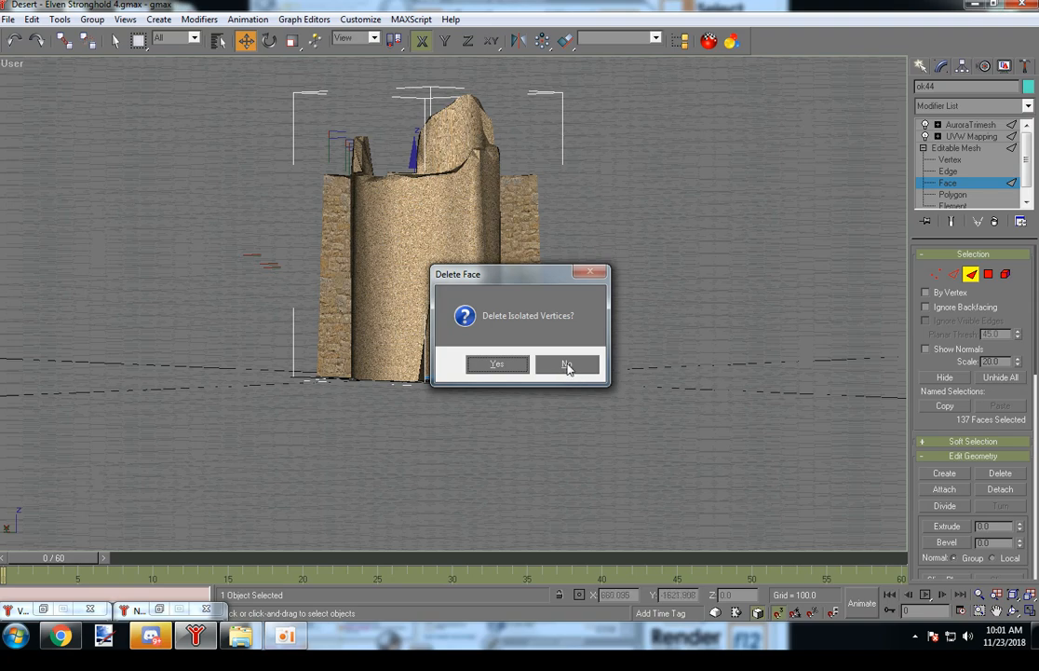
click(568, 365)
- Switch to Vertex sub-object mode and delete the vertices of the floating round rim beside the upper platform
alt+middle_drag(535, 343, 573, 438)
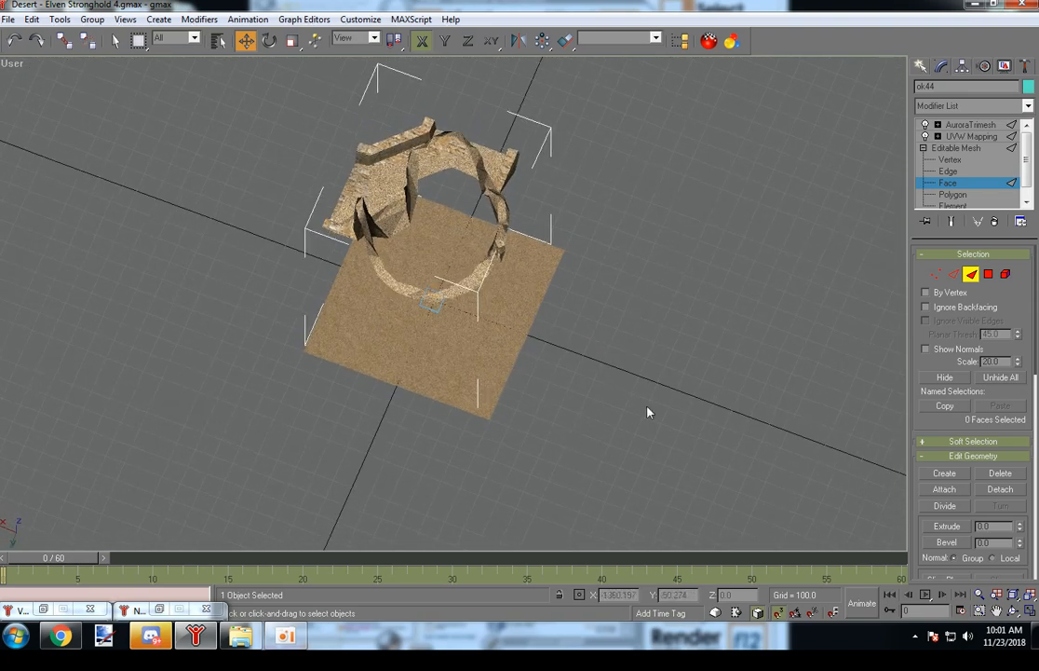
click(936, 274)
alt+middle_drag(691, 358, 540, 341)
scroll(357, 384, up, 3)
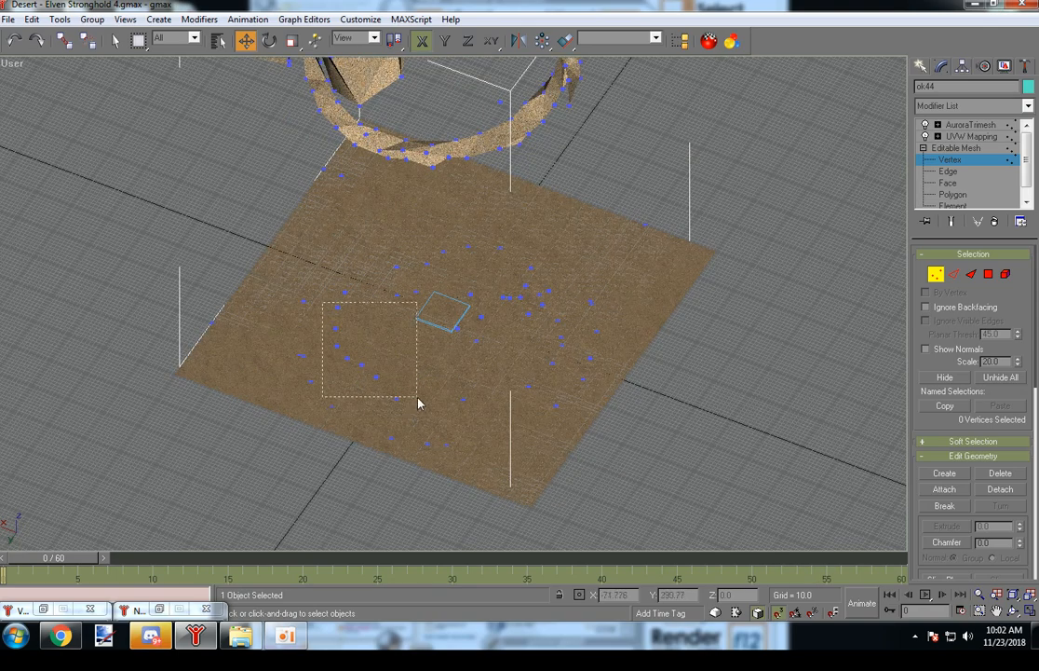
alt+middle_drag(427, 386, 566, 337)
scroll(577, 277, down, 3)
alt+middle_drag(578, 276, 581, 232)
drag(647, 233, 550, 333)
click(800, 279)
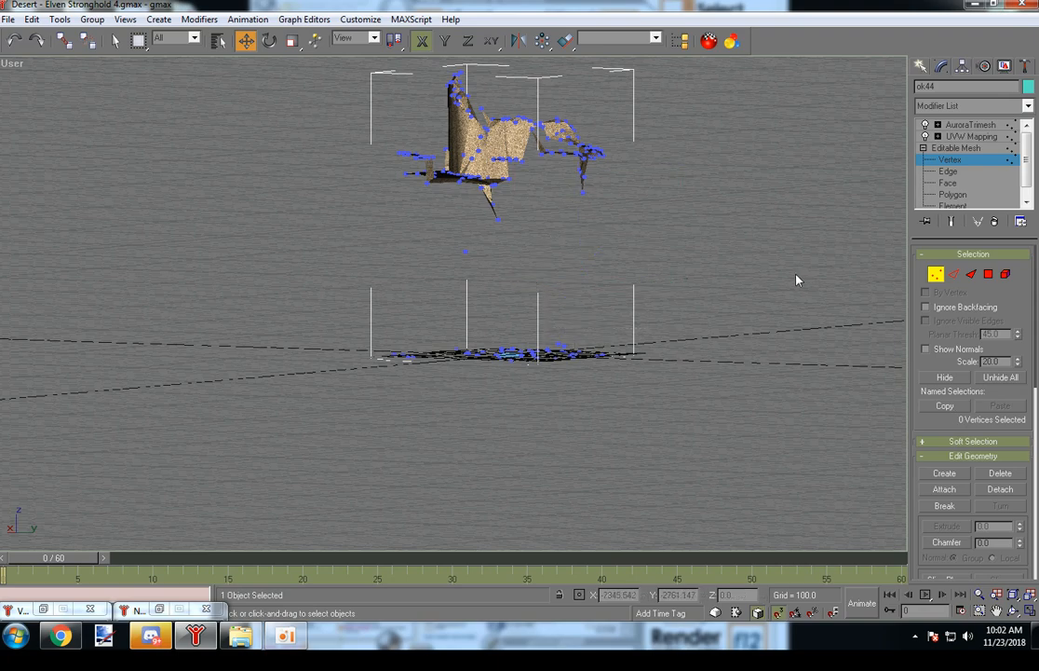
alt+middle_drag(708, 202, 684, 249)
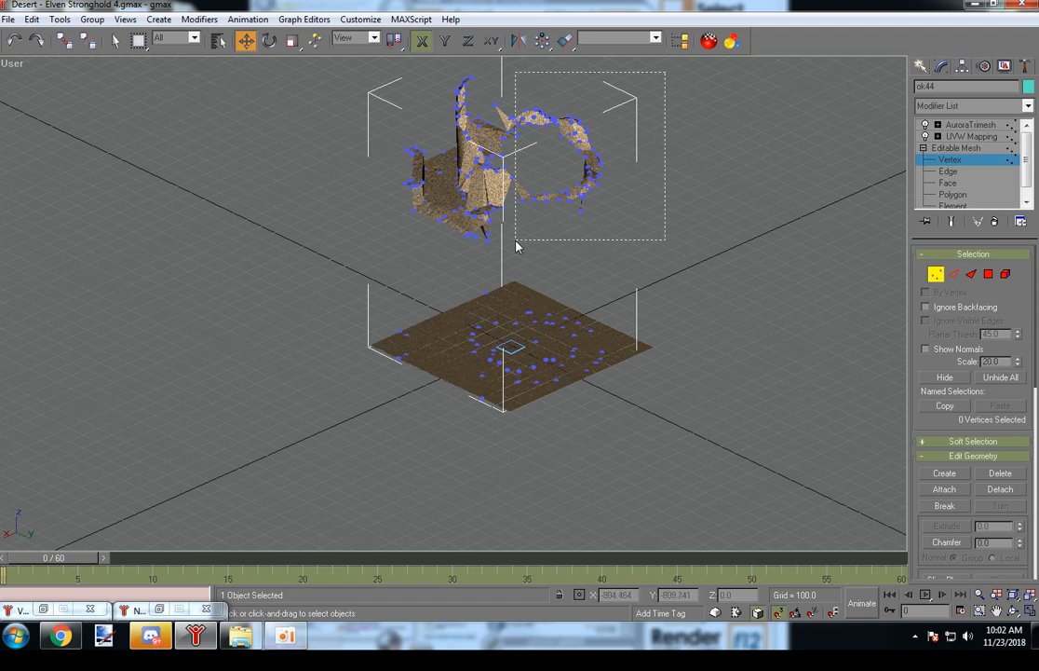
drag(516, 241, 516, 241)
key(Delete)
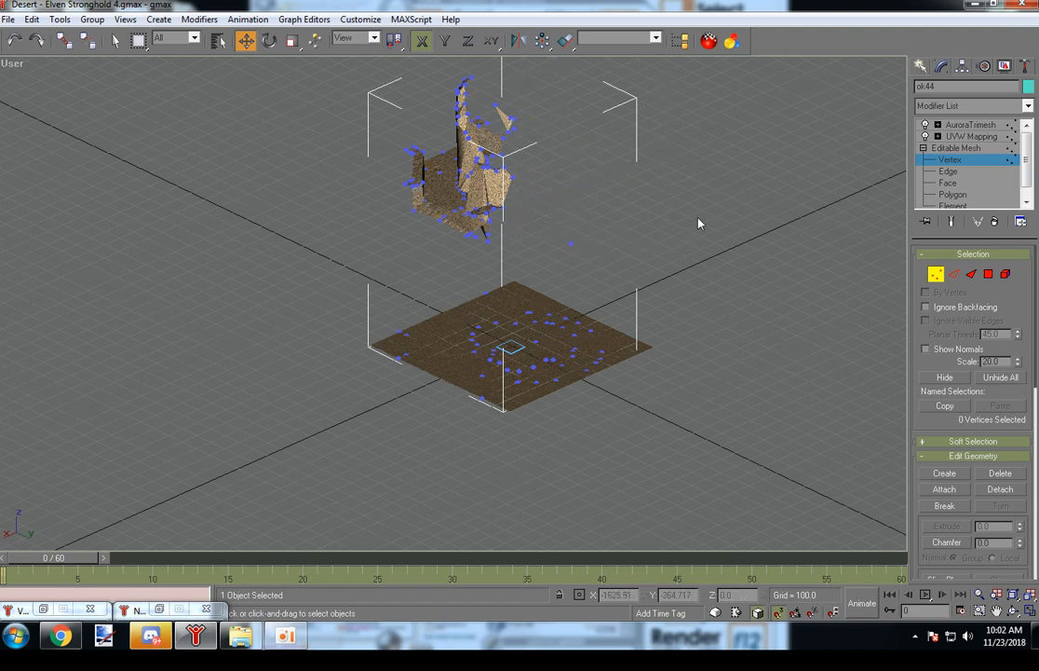
- Delete the vertices along the top of the tall curved wall section standing on the upper platform
alt+middle_drag(580, 283, 524, 302)
drag(445, 136, 424, 178)
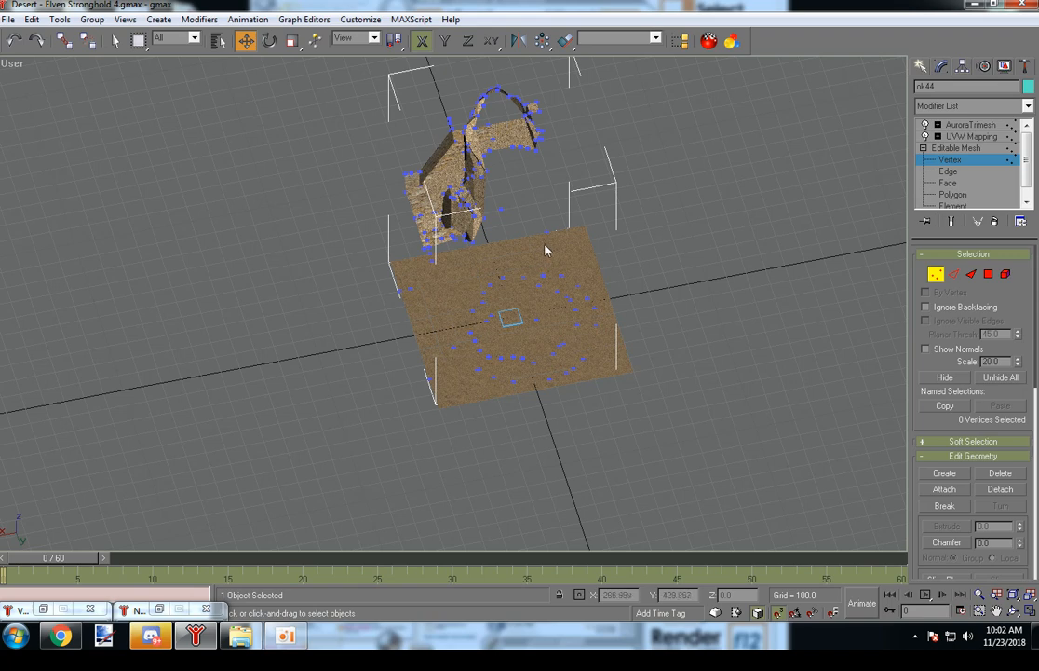
alt+middle_drag(548, 246, 708, 290)
alt+middle_drag(529, 308, 477, 264)
drag(356, 152, 411, 166)
click(522, 205)
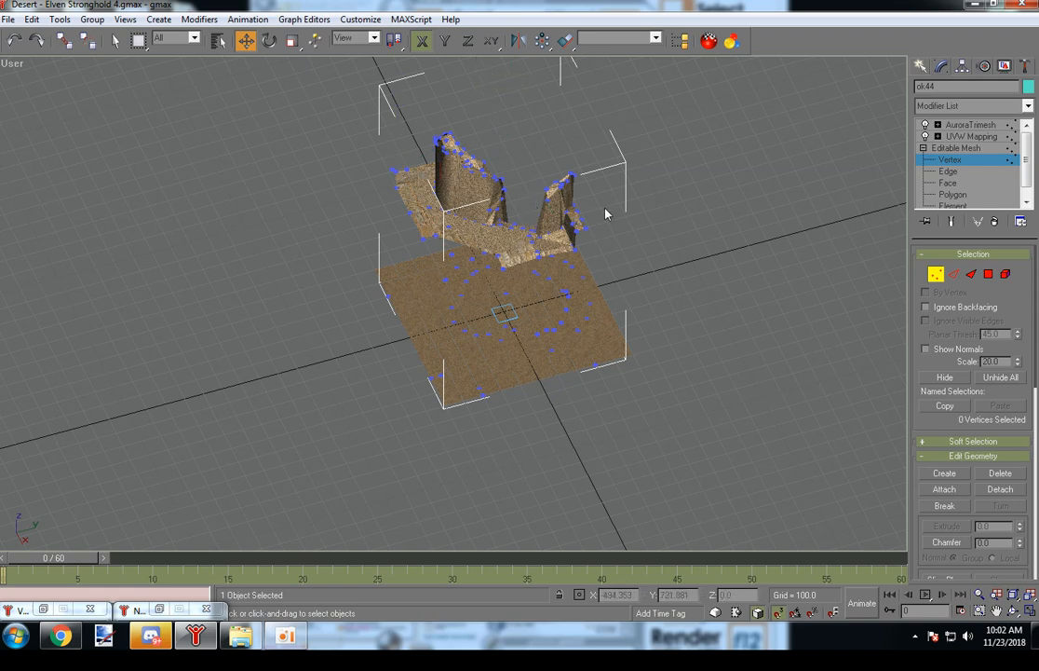
alt+middle_drag(596, 218, 375, 82)
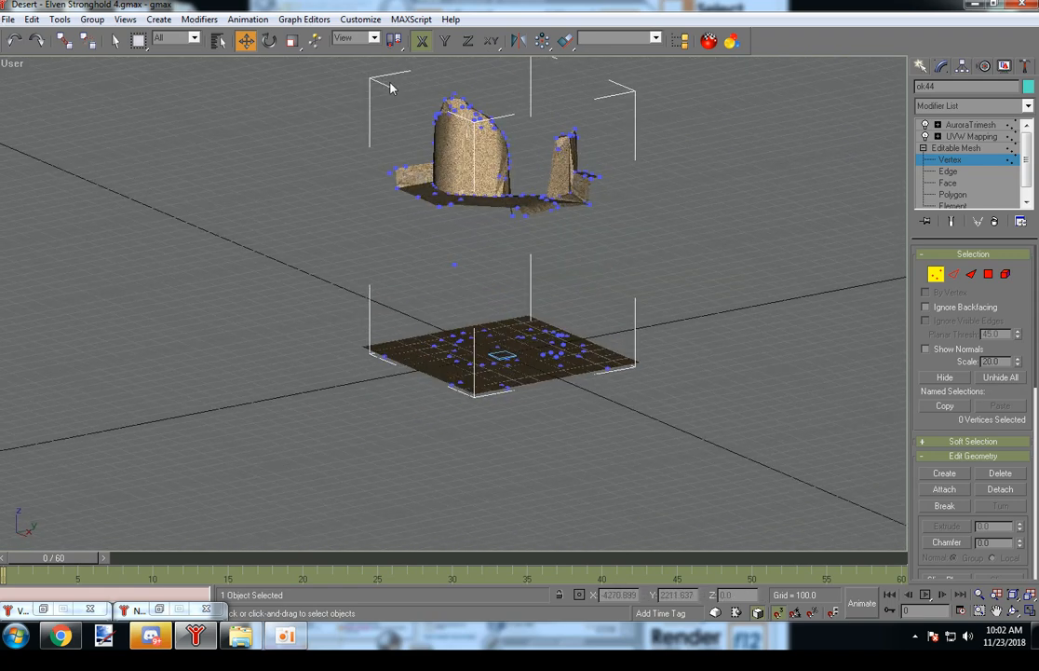
drag(536, 155, 533, 149)
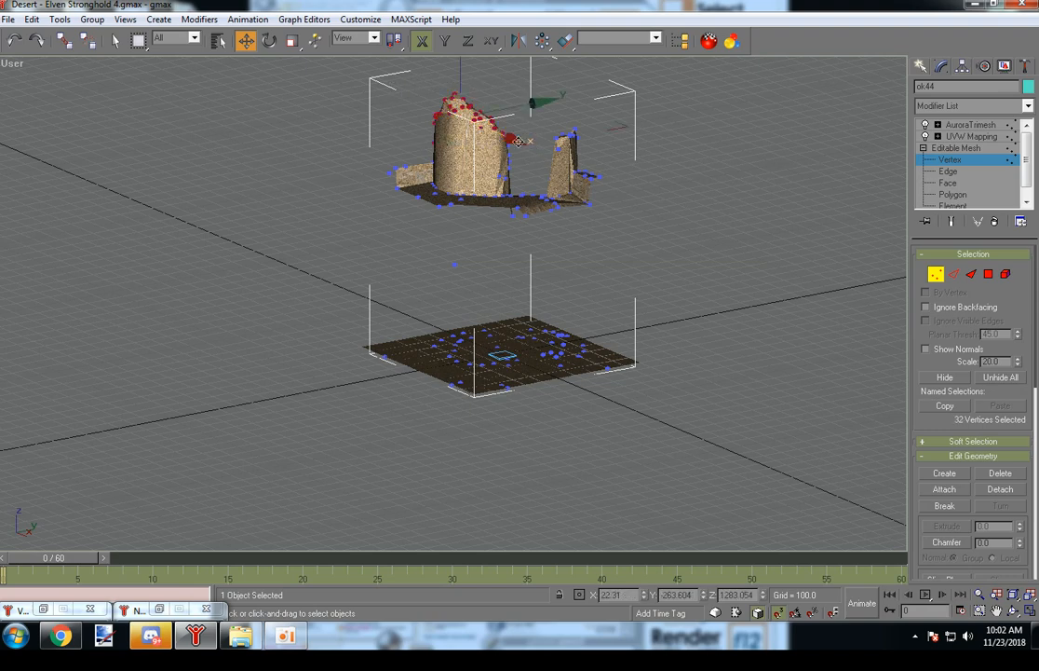
key(Delete)
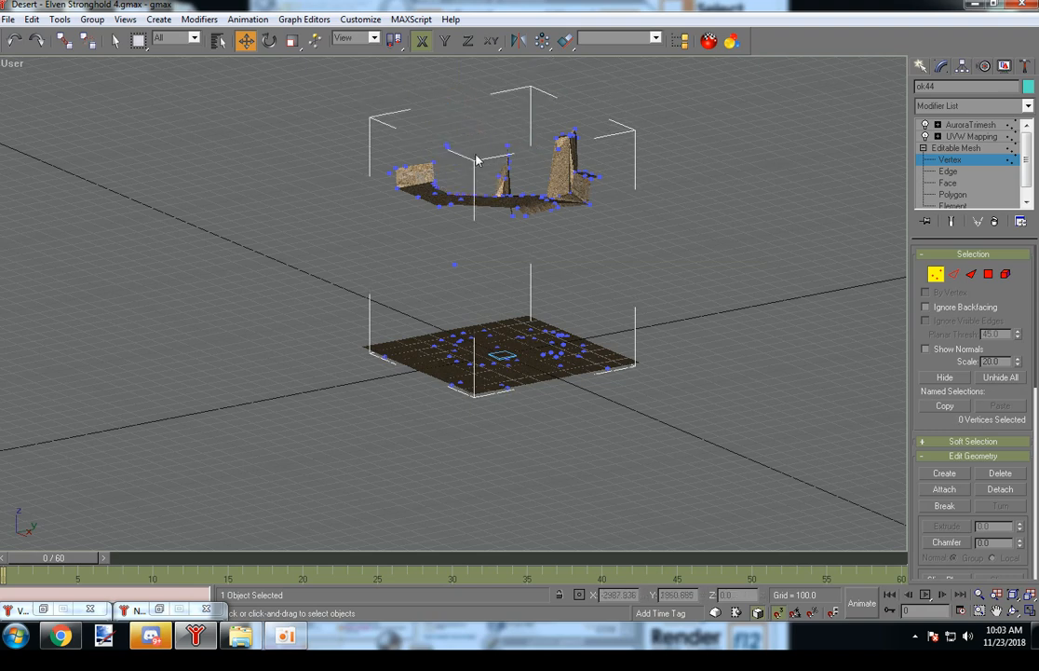
- Delete the vertices of the thin pointed sliver left in the middle of the upper platform
alt+middle_drag(477, 159, 488, 139)
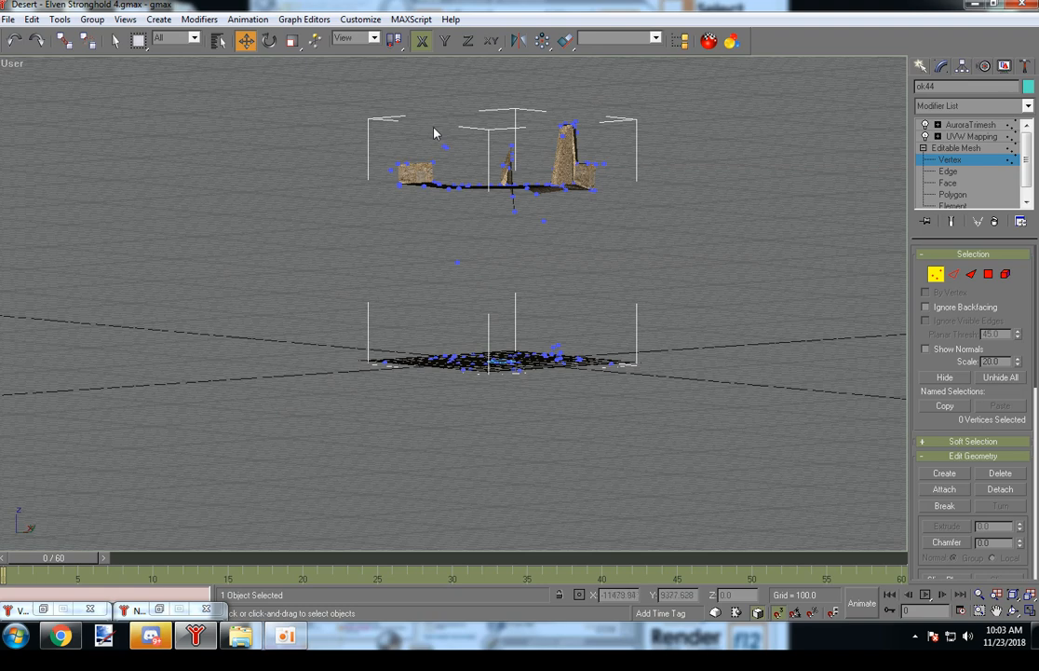
drag(482, 158, 520, 172)
click(490, 140)
key(Delete)
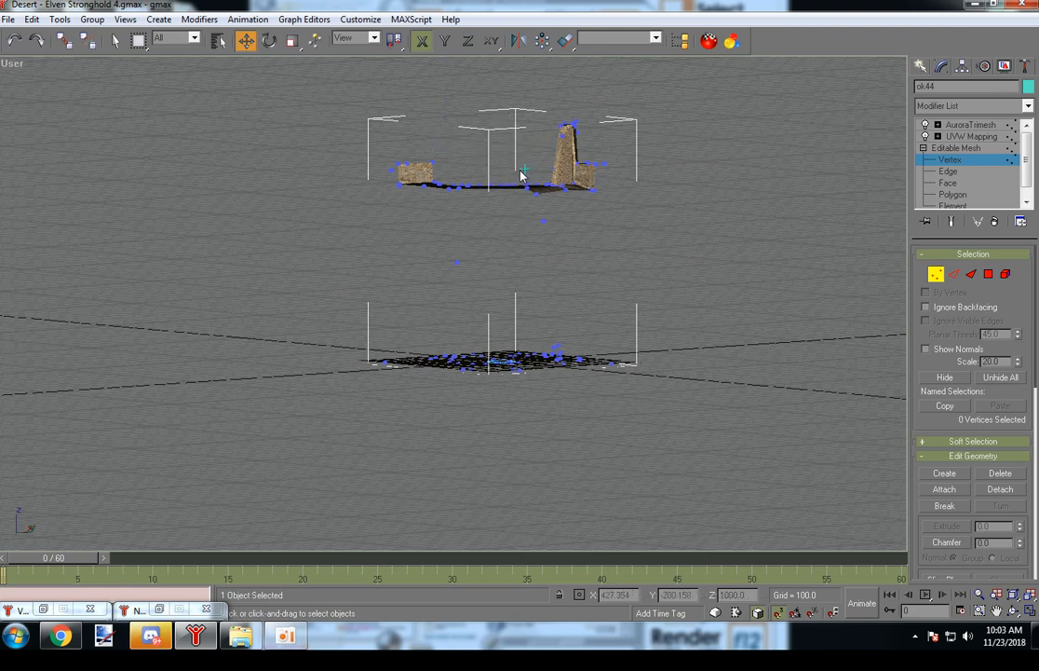
- Delete the vertices of the tall tapered wall piece and the small block at the platform's end
mouse_move(534, 102)
mouse_down()
mouse_move(592, 151)
mouse_move(574, 177)
mouse_up()
key(Delete)
key(Delete)
alt+middle_drag(664, 184, 589, 198)
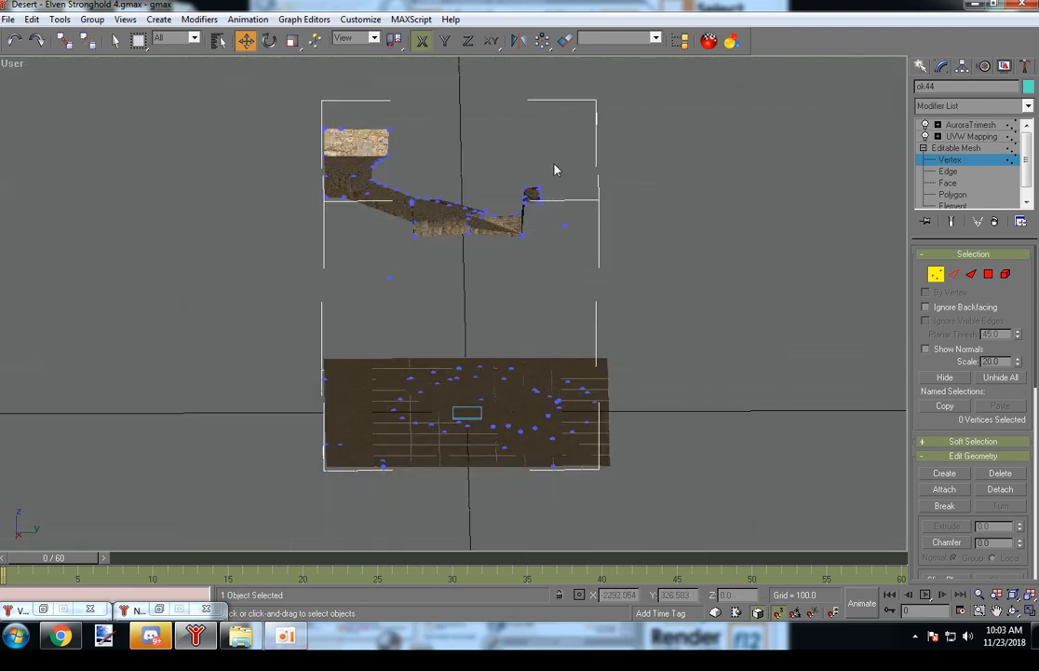
drag(520, 184, 551, 211)
key(Delete)
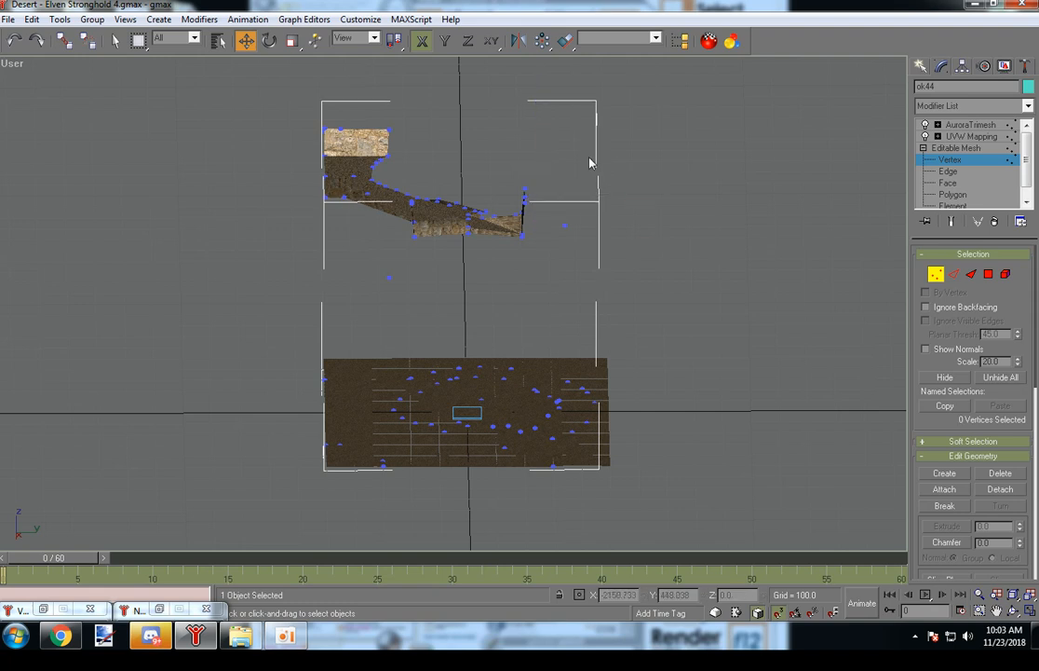
- Delete the stray vertices floating between the upper platform and the ground plane
alt+middle_drag(641, 234, 475, 237)
drag(593, 283, 604, 304)
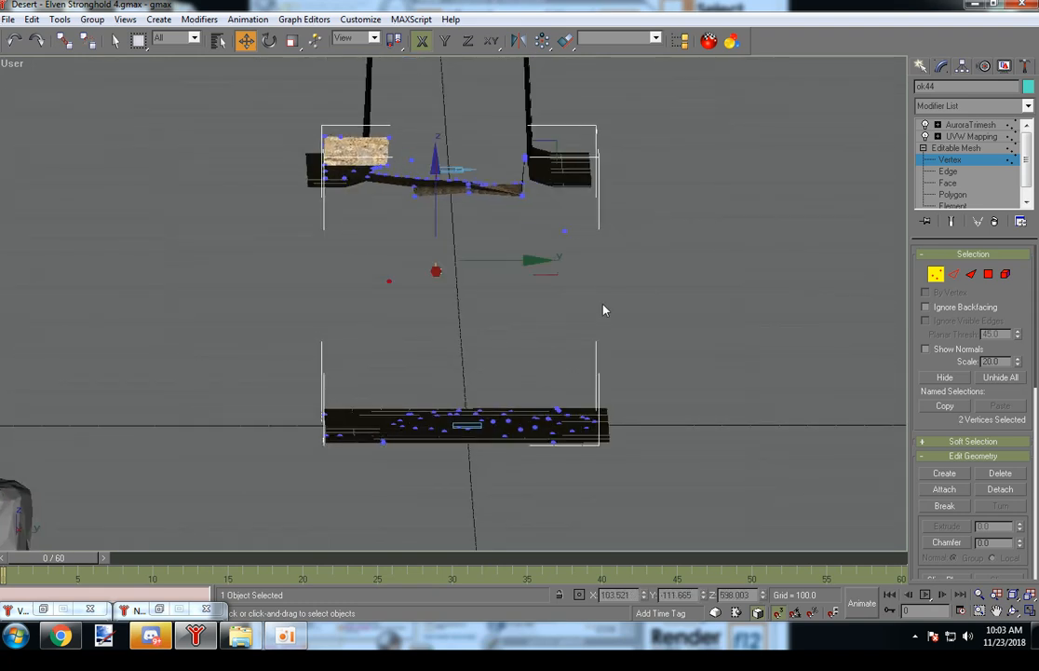
drag(553, 213, 589, 276)
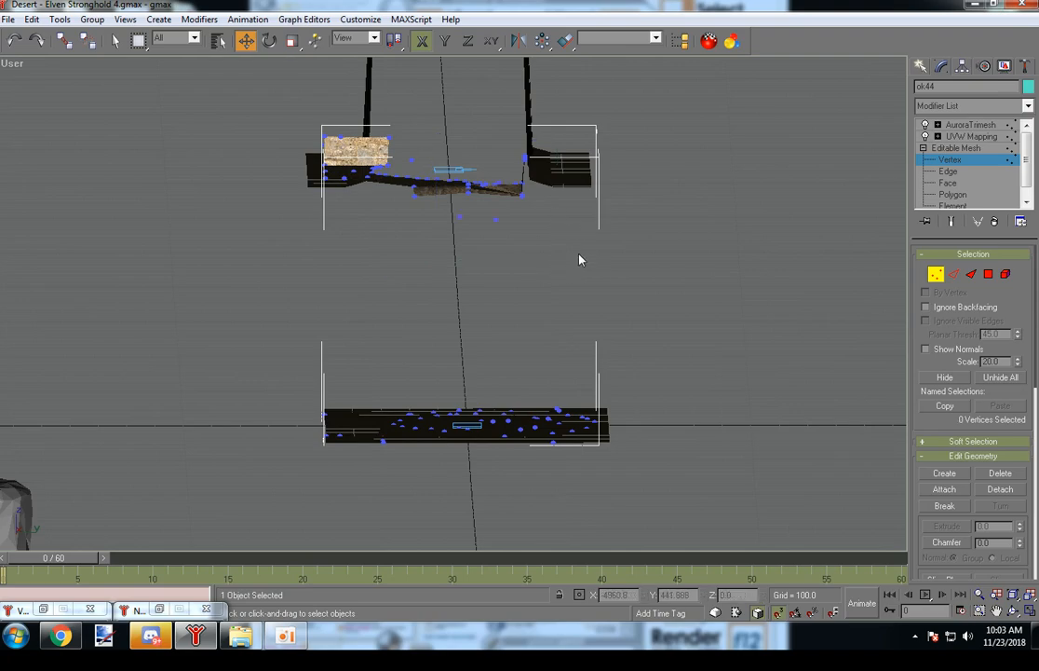
alt+middle_drag(599, 261, 406, 251)
drag(331, 238, 450, 185)
key(Delete)
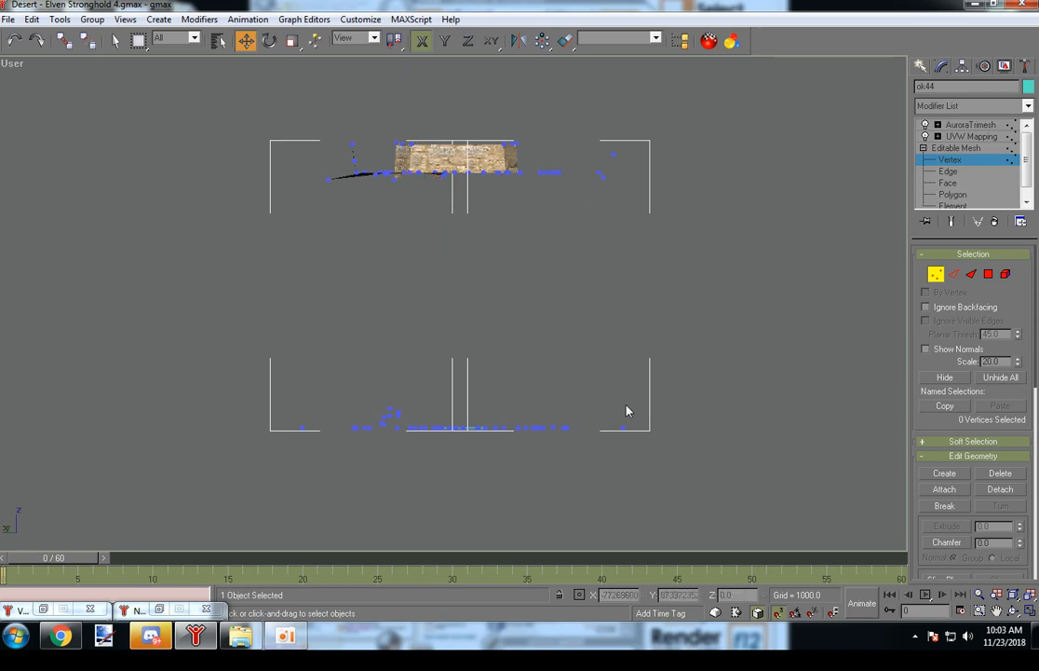
- Examine the remaining platform and ground plane from several sides for leftover vertices
alt+middle_drag(587, 376, 464, 452)
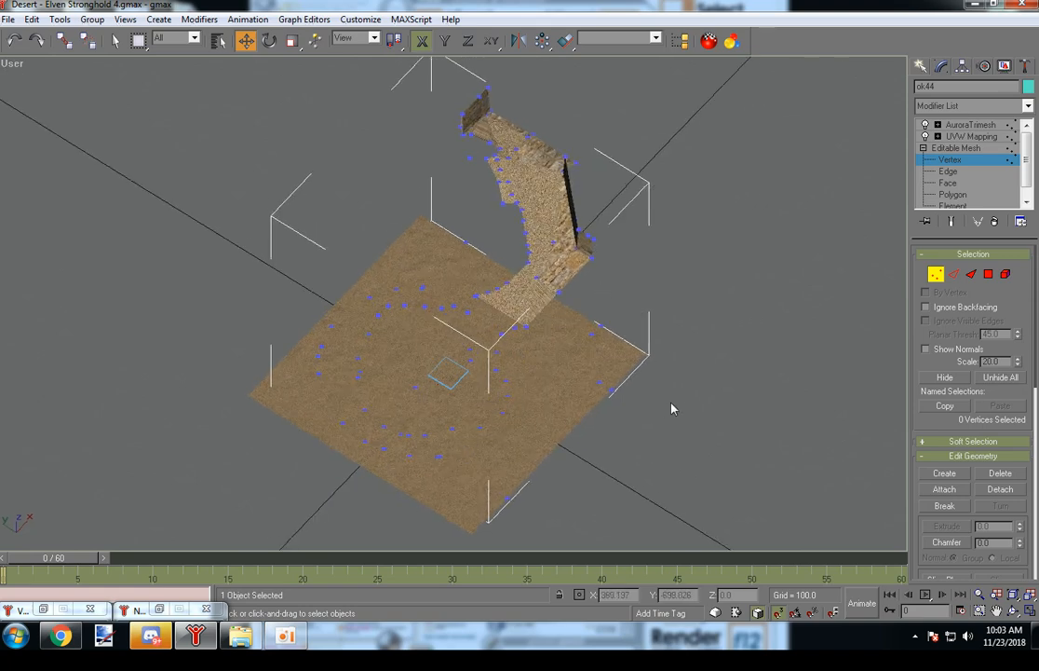
alt+middle_drag(673, 411, 604, 274)
click(593, 211)
click(501, 454)
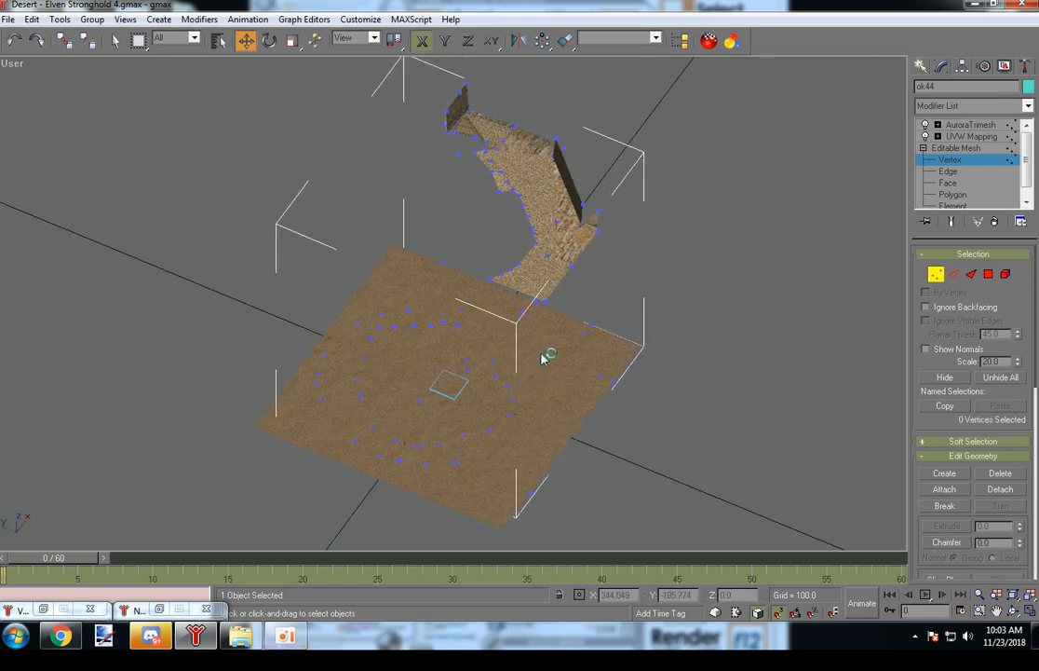
alt+middle_drag(601, 299, 700, 312)
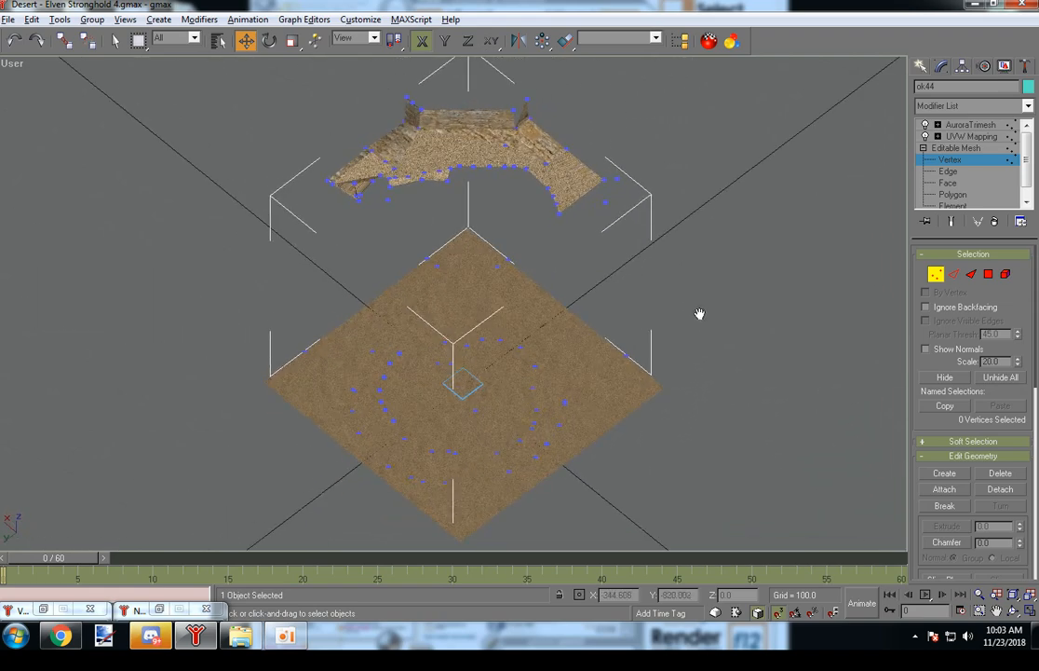
click(412, 101)
click(361, 386)
alt+middle_drag(462, 315, 249, 337)
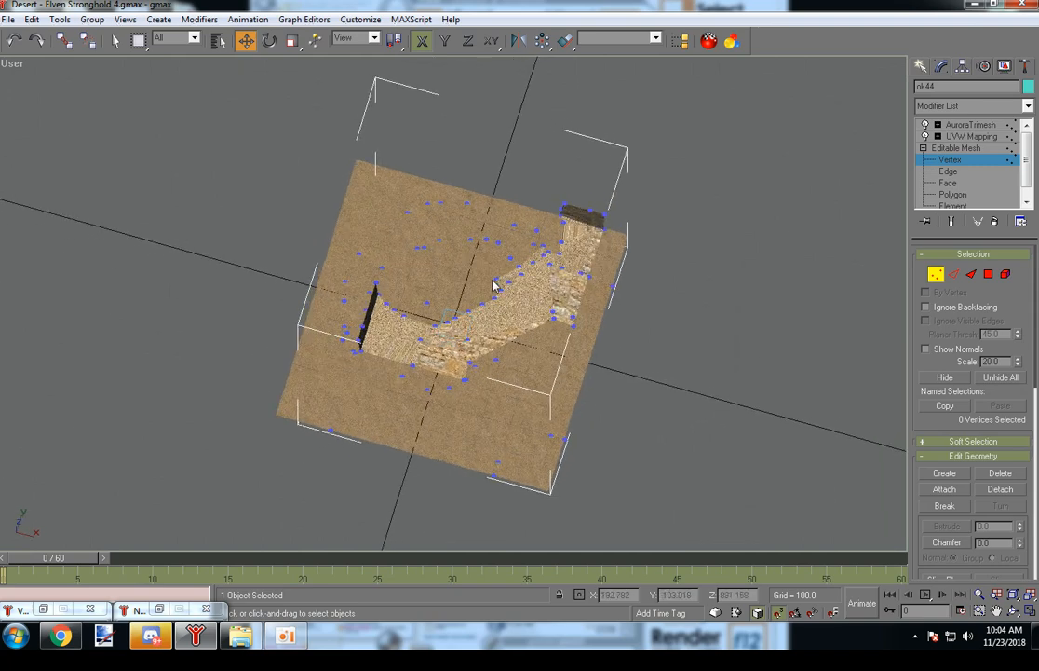
alt+middle_drag(524, 295, 477, 346)
alt+middle_drag(439, 325, 388, 229)
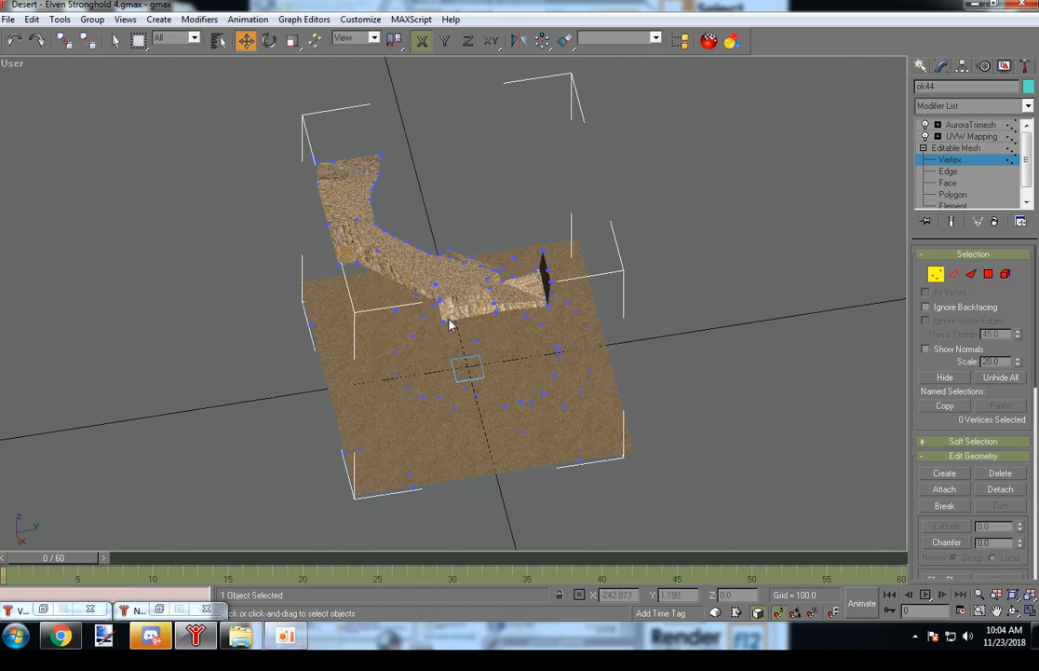
- Create two triangular faces between the ground vertices along one side of the vertex ring beneath the platform
alt+middle_drag(454, 321, 436, 298)
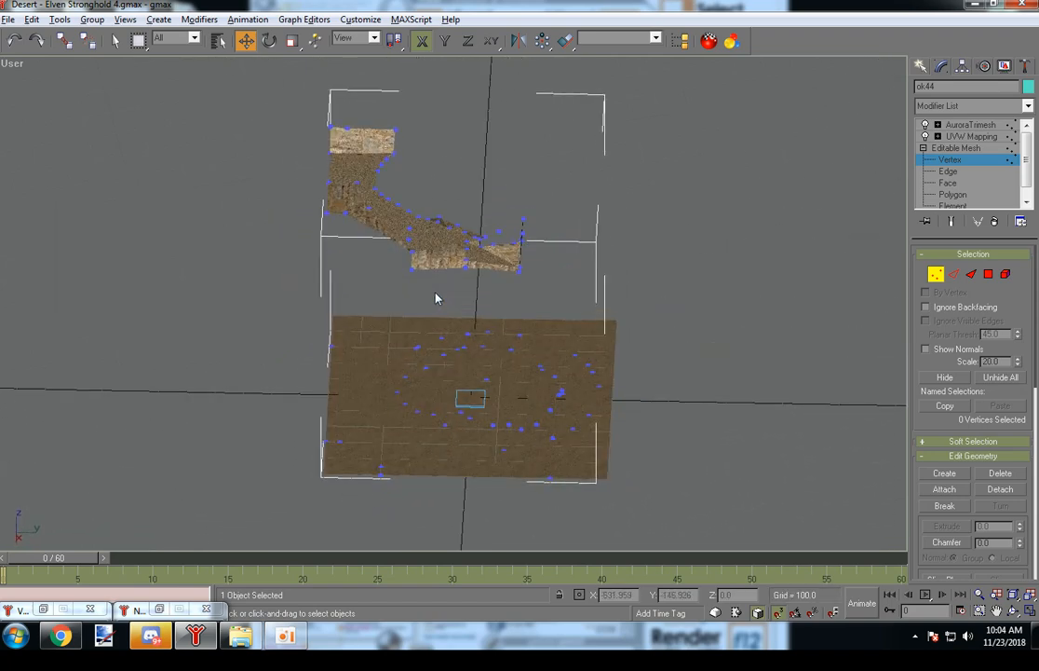
click(497, 231)
click(387, 198)
alt+middle_drag(453, 227, 260, 303)
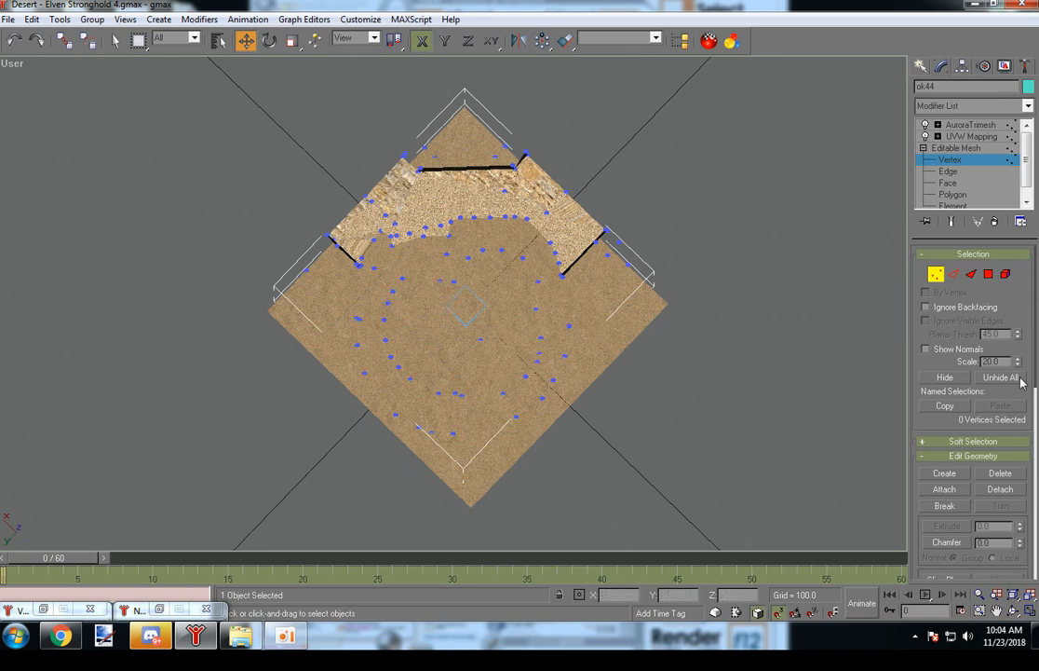
click(969, 276)
click(954, 478)
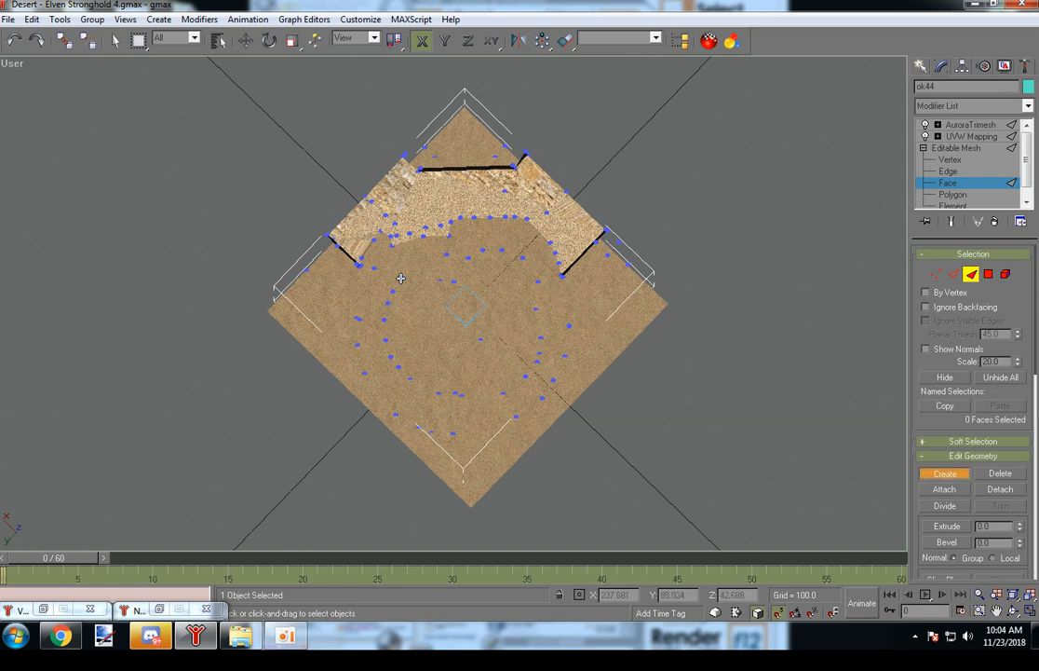
click(386, 340)
click(412, 379)
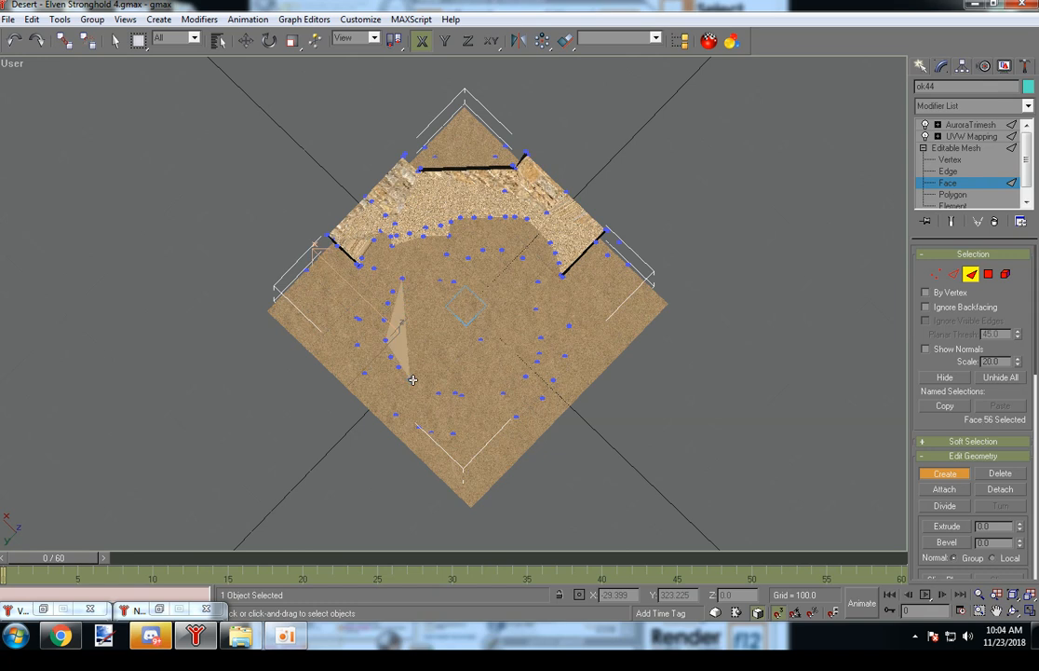
click(413, 379)
click(461, 395)
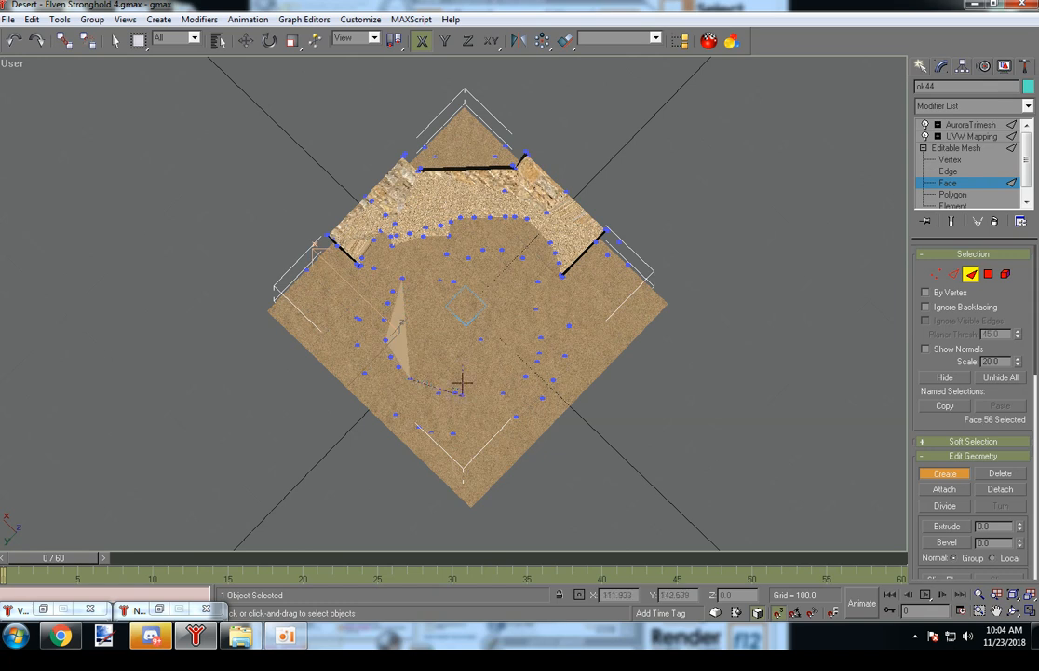
click(403, 276)
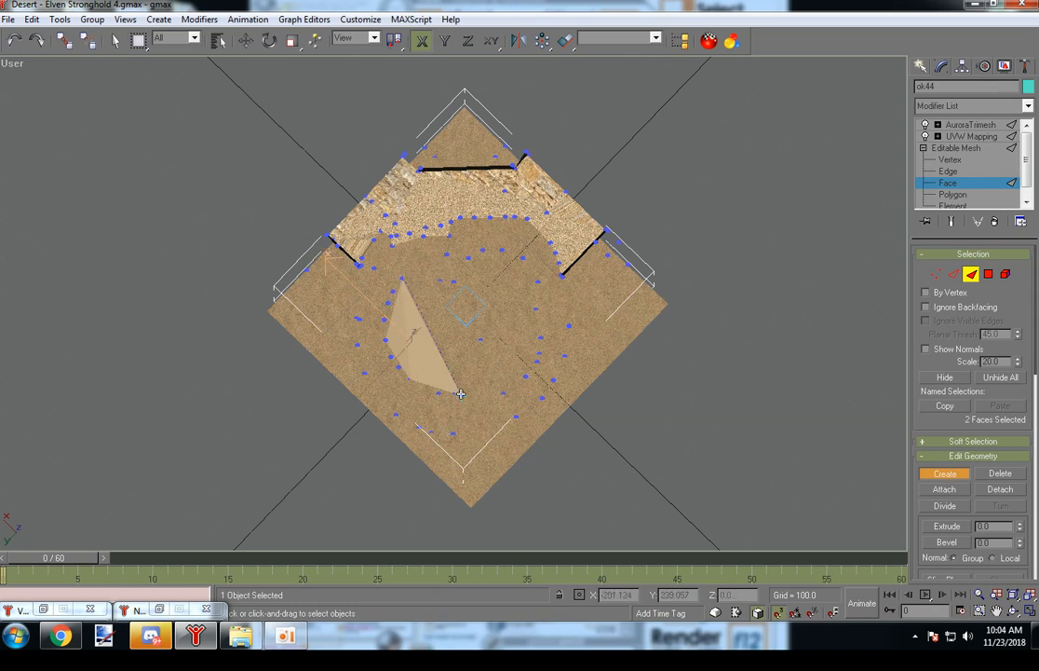
- Fill the rest of the vertex ring with five more triangular faces joined to the first two
click(454, 283)
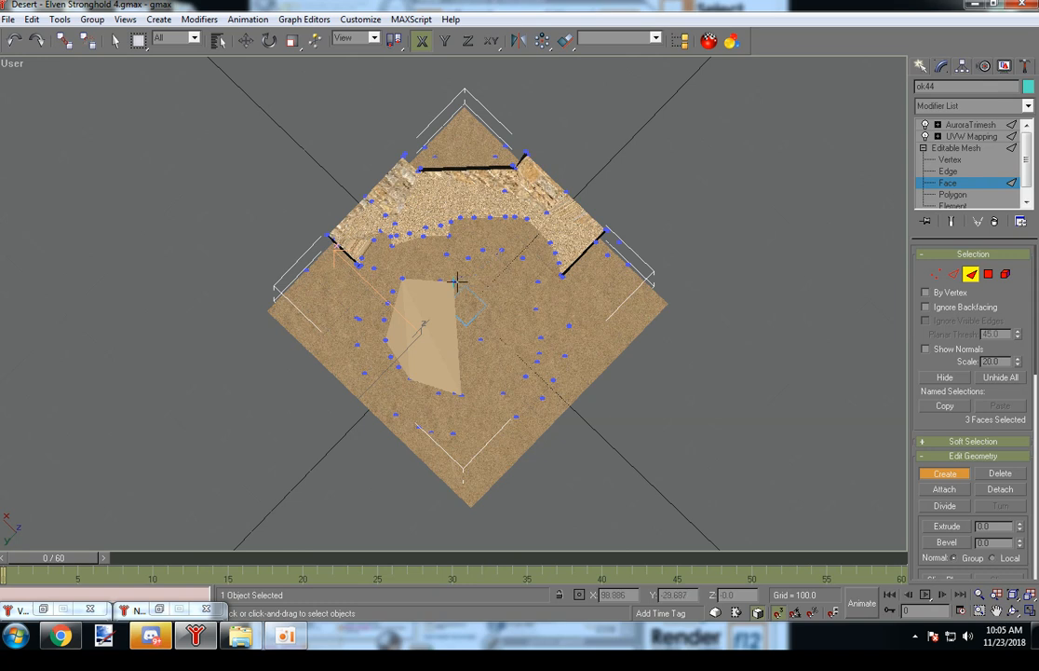
ctrl+click(463, 394)
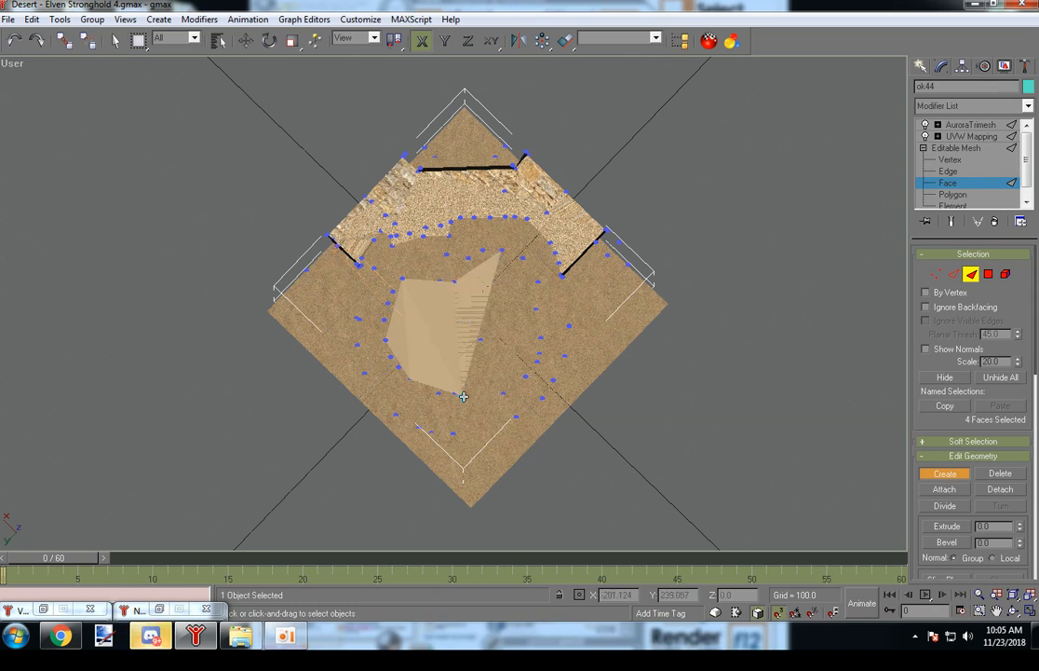
click(464, 394)
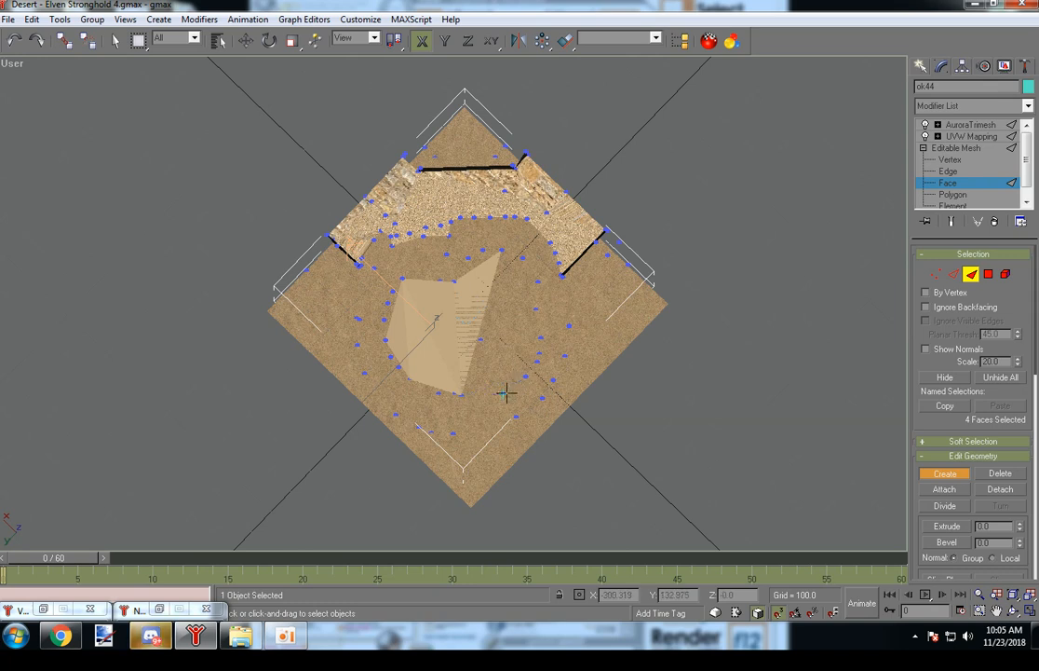
click(504, 393)
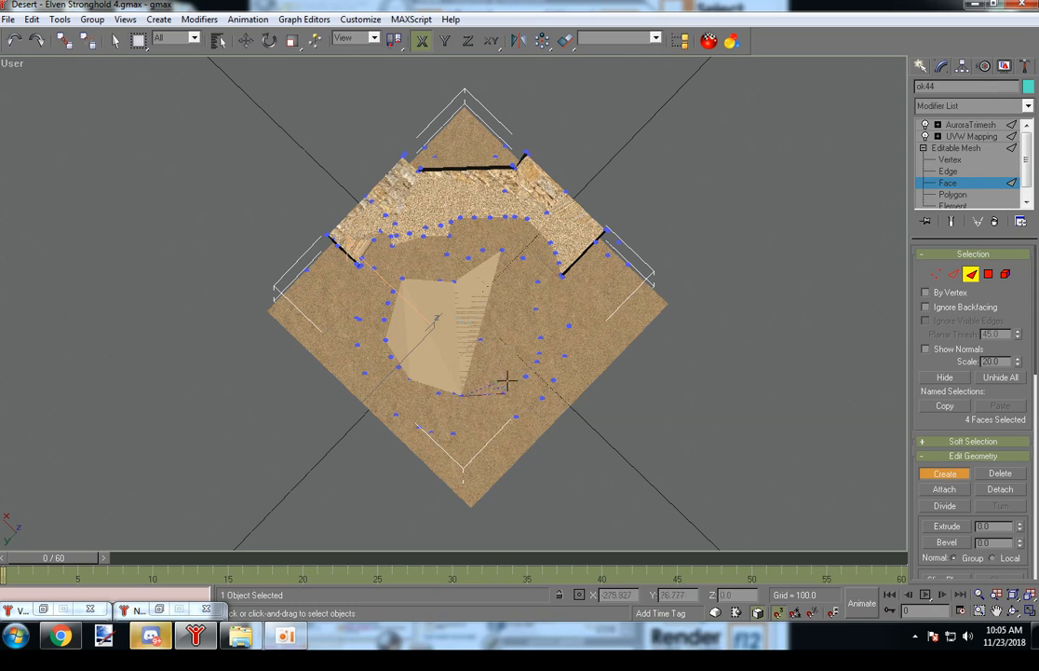
click(541, 339)
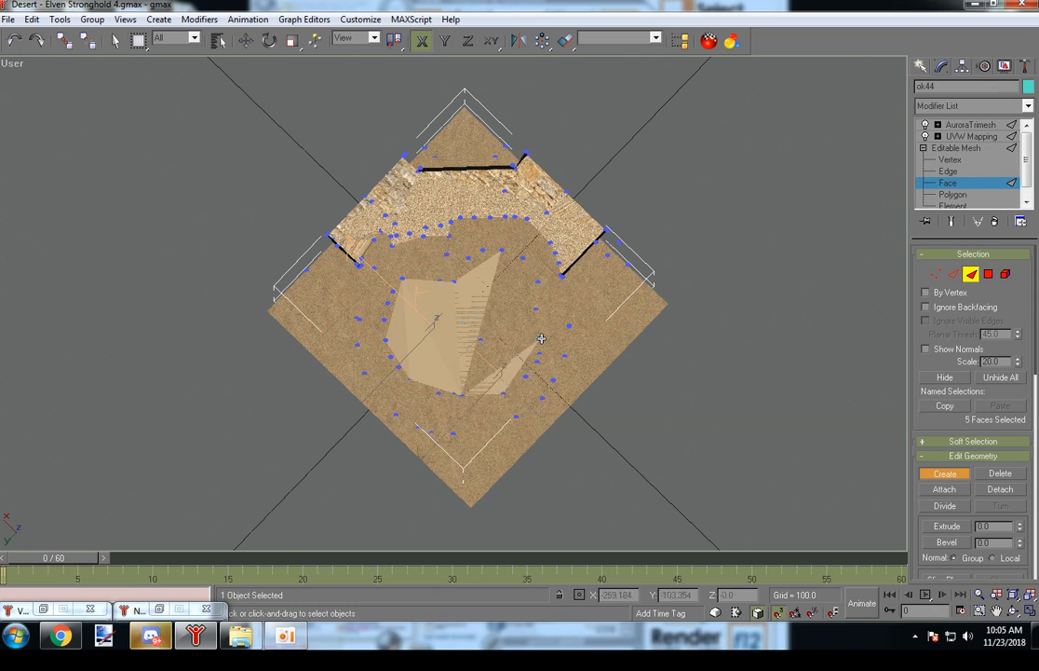
click(539, 281)
click(500, 250)
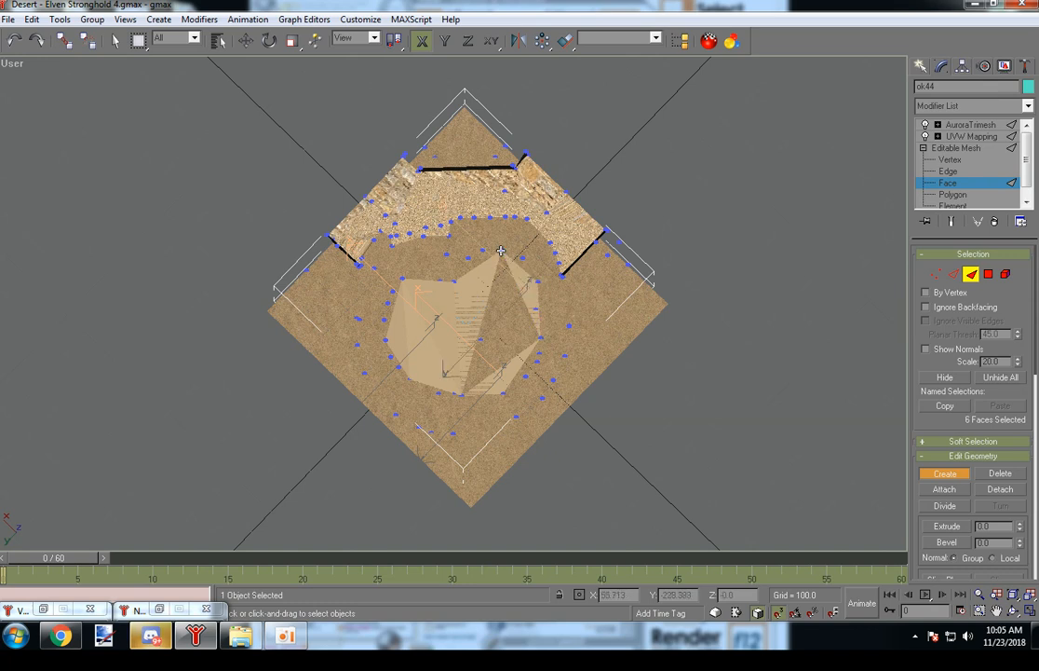
click(462, 396)
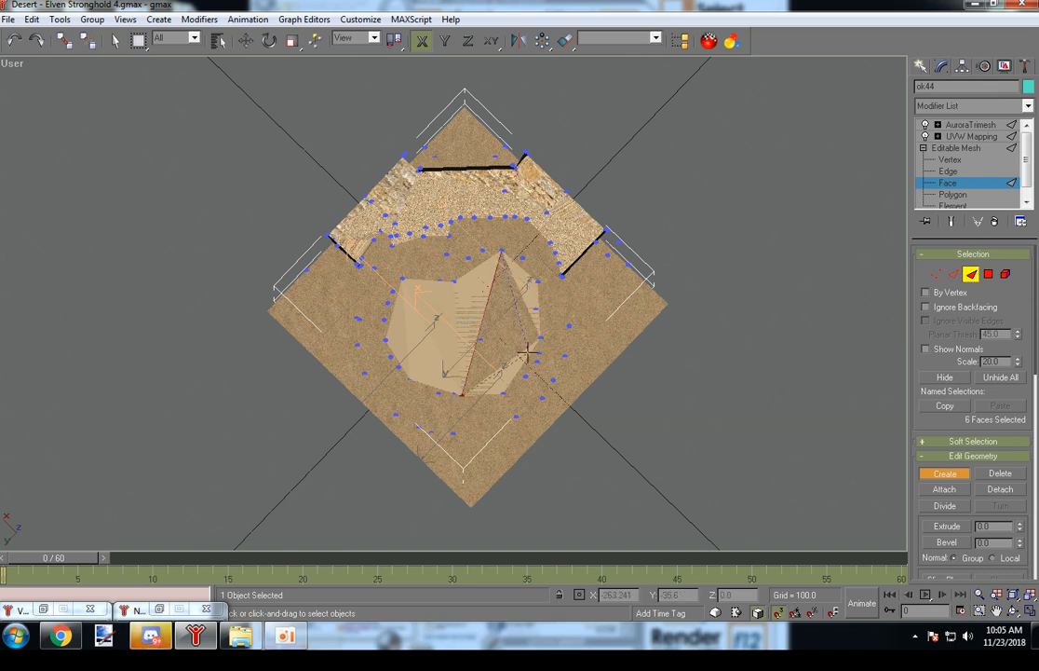
click(541, 337)
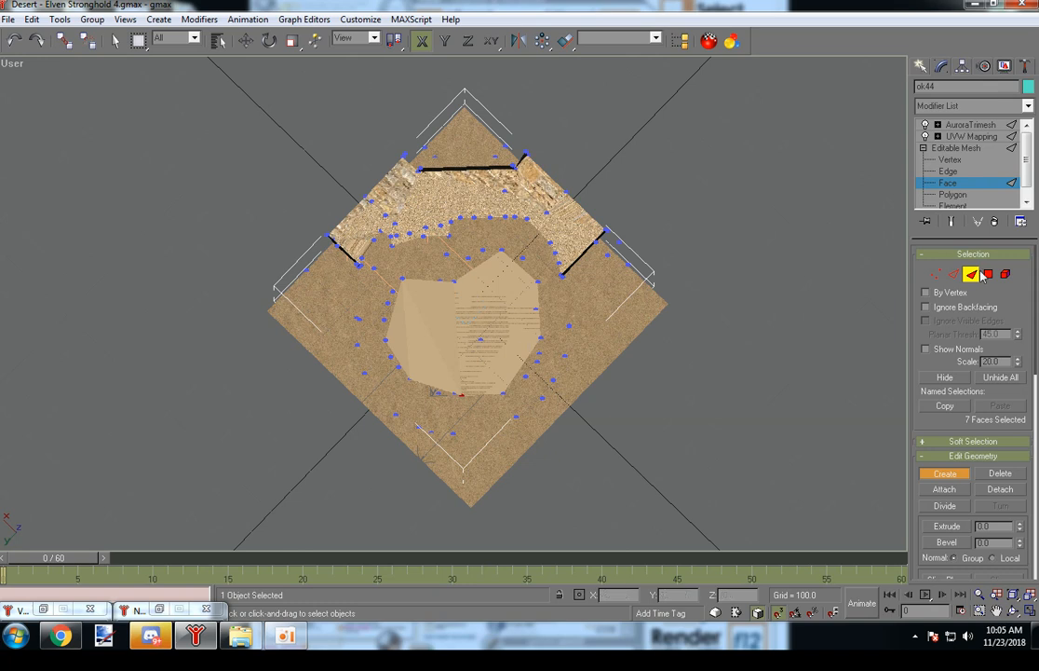
- Delete the leftover vertices lying along the rim of the new ground faces
click(937, 275)
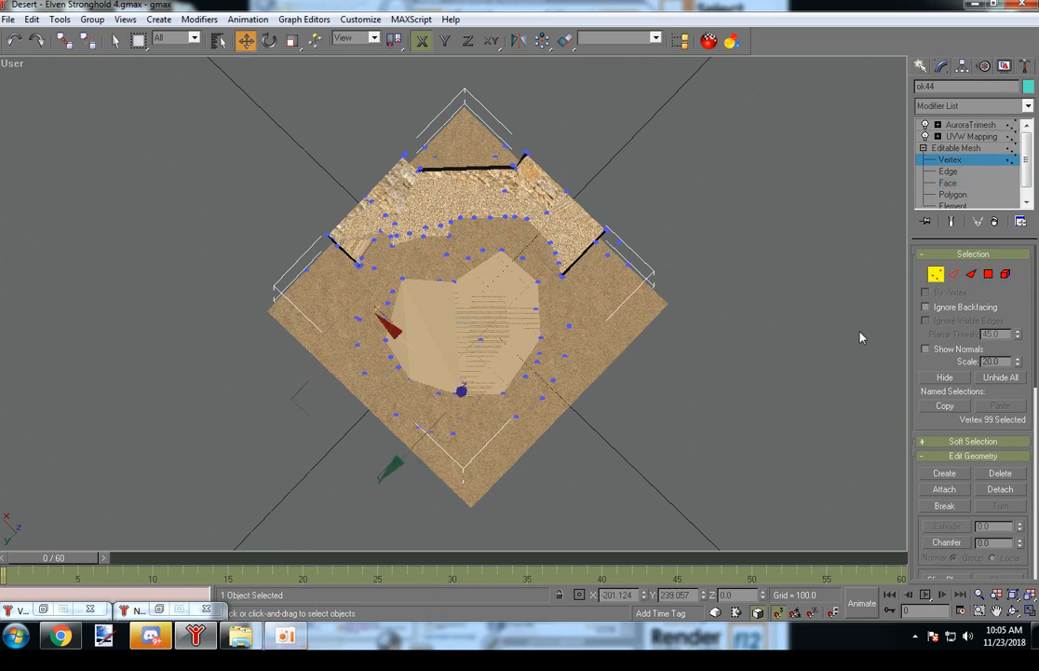
click(523, 372)
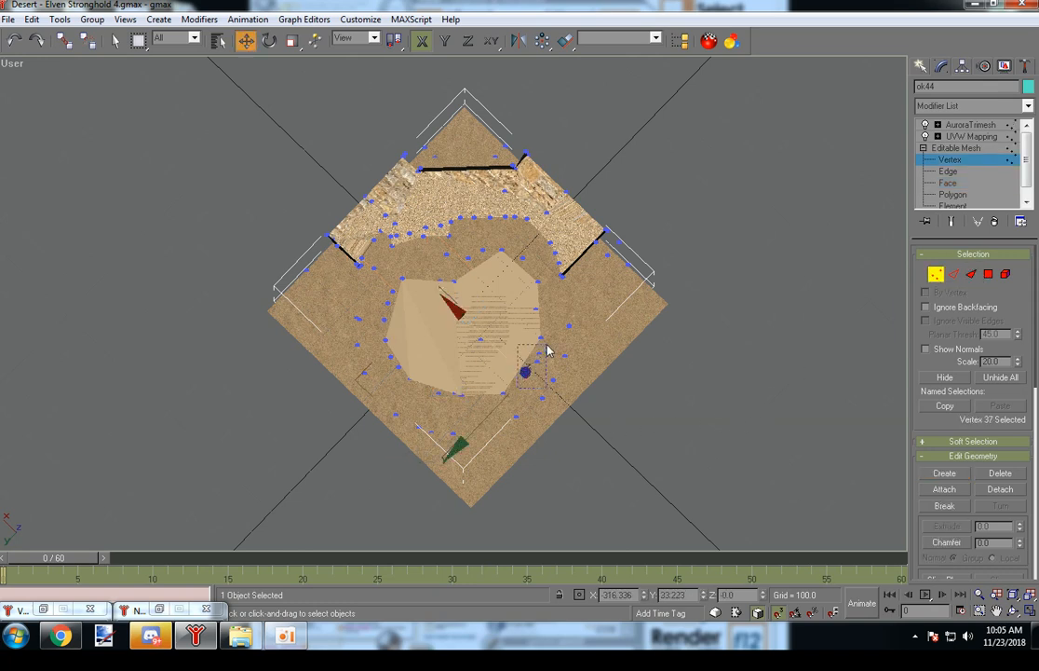
drag(547, 345, 548, 344)
click(531, 308)
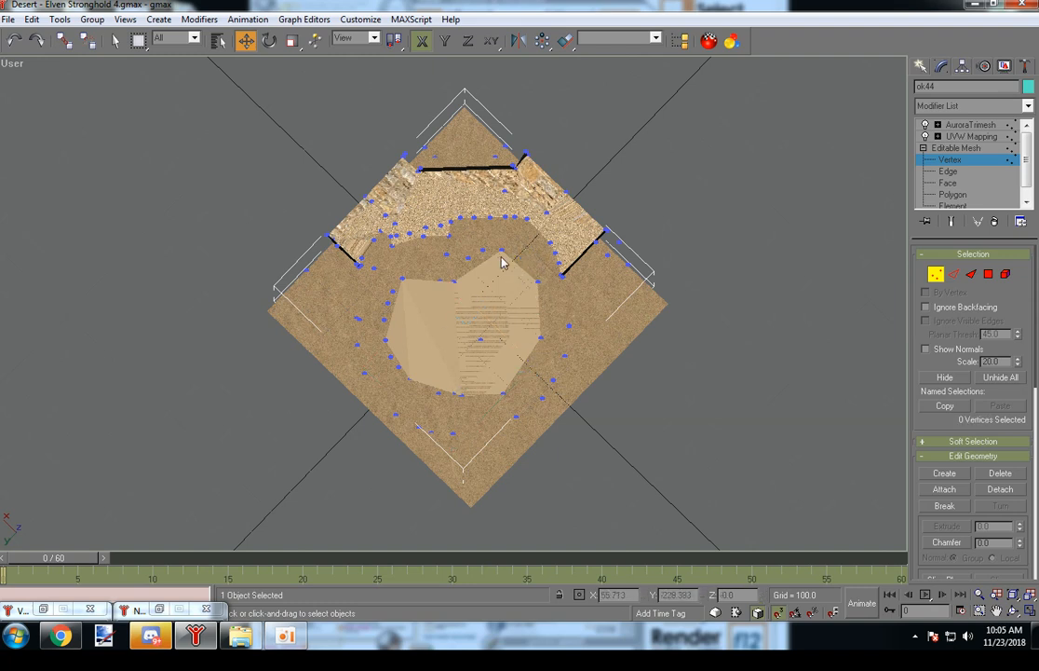
drag(492, 244, 399, 422)
key(Delete)
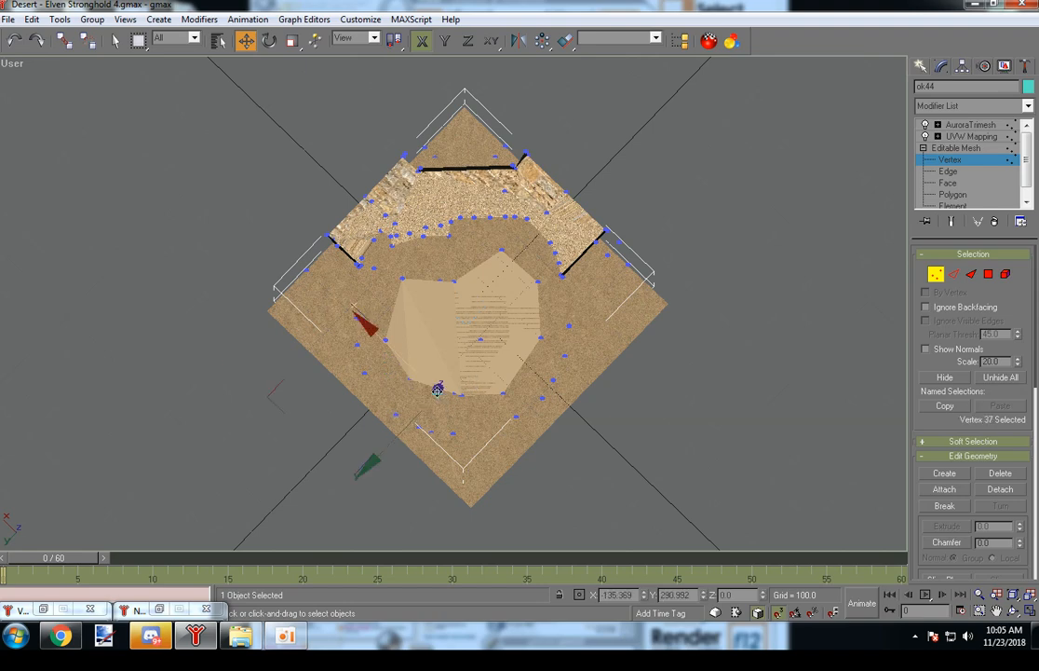
- Flatten the raised part of the new faces by setting its two outline vertices to Z 0
alt+middle_drag(498, 378, 464, 327)
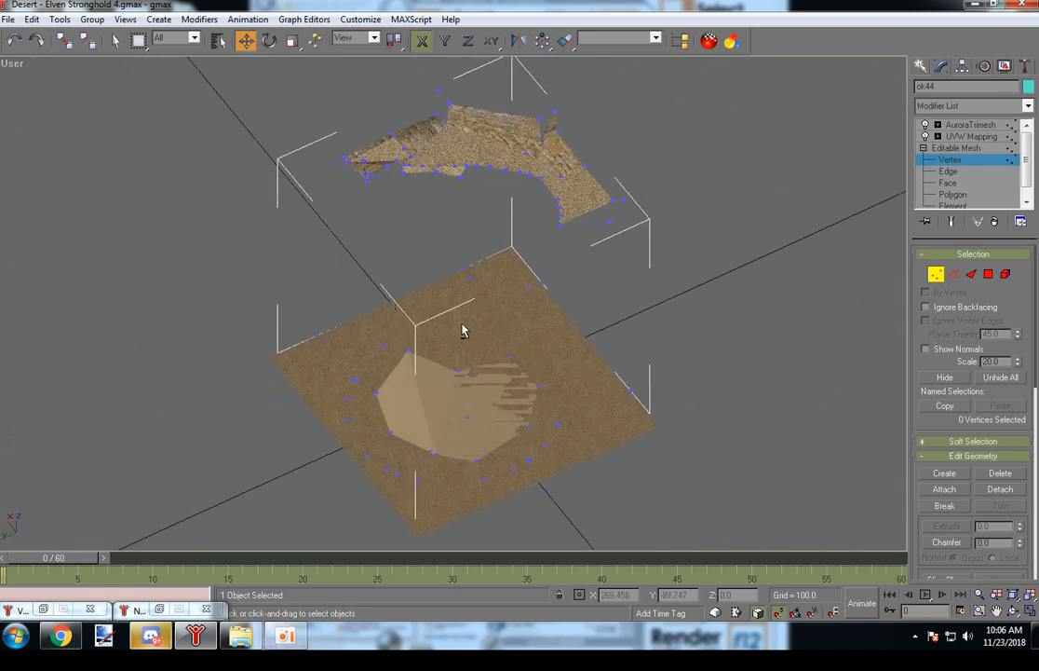
click(407, 353)
double_click(734, 594)
text(0)
key(Return)
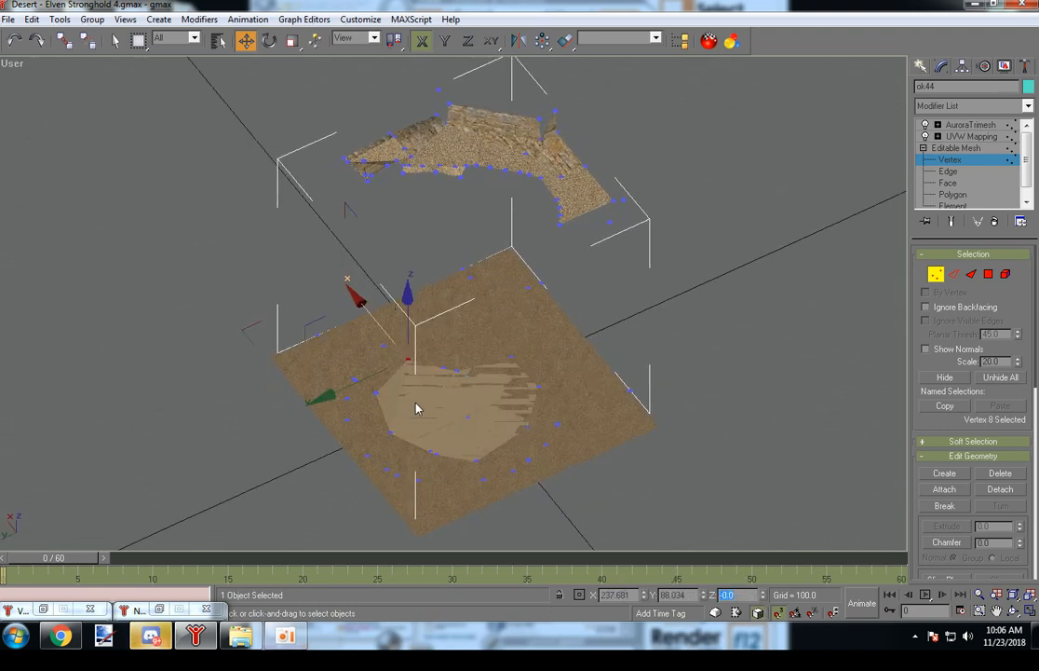
click(377, 394)
click(376, 394)
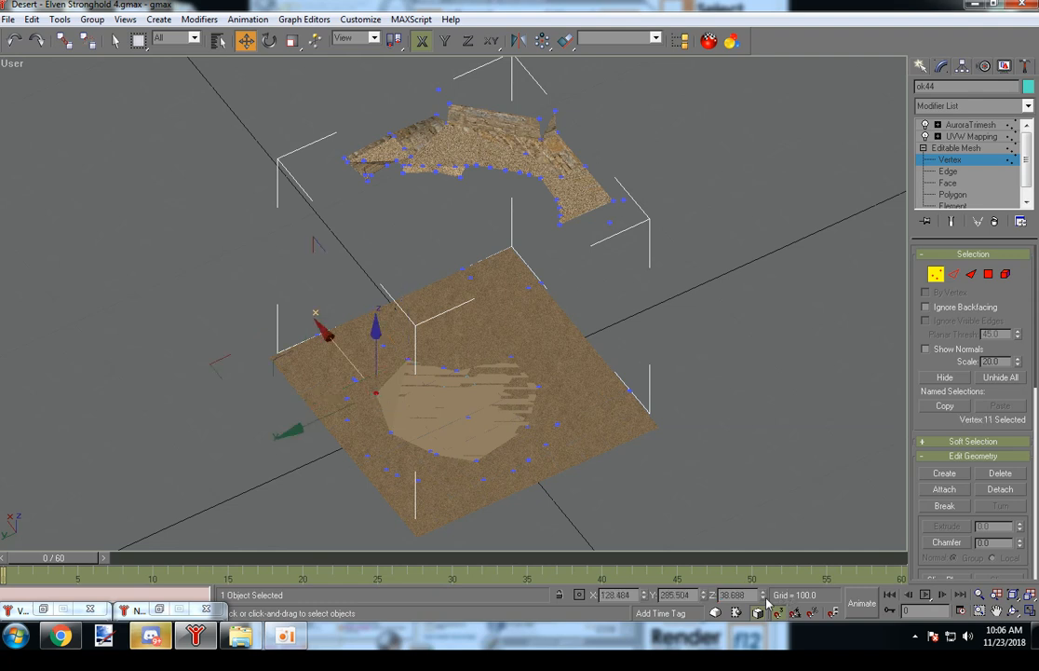
key(Return)
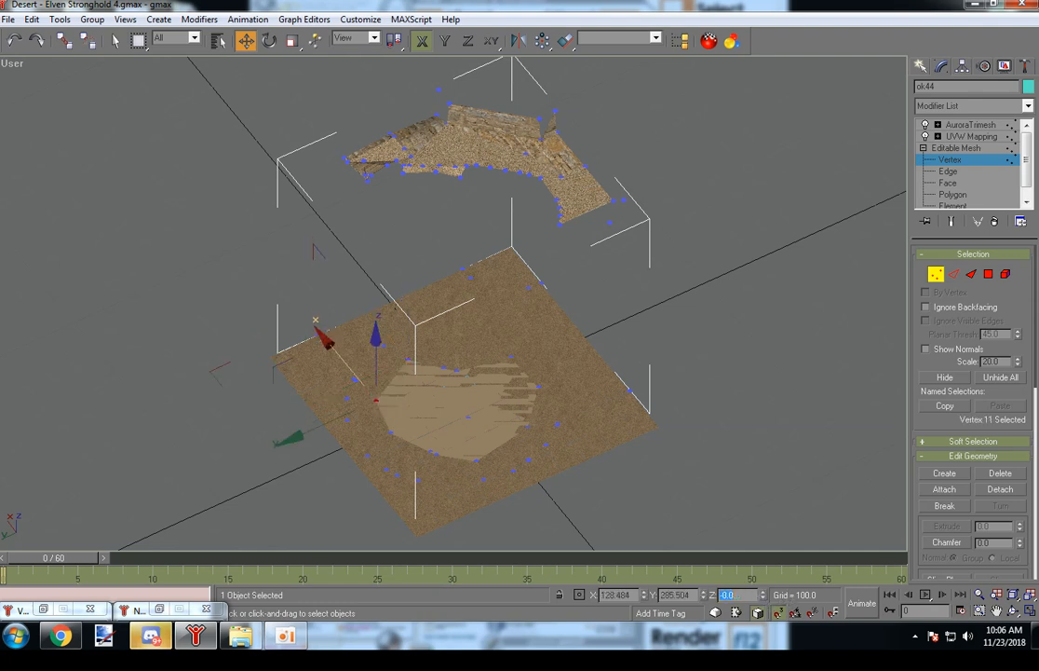
- Check the Z heights of the other vertices in and around the new ground faces
click(469, 421)
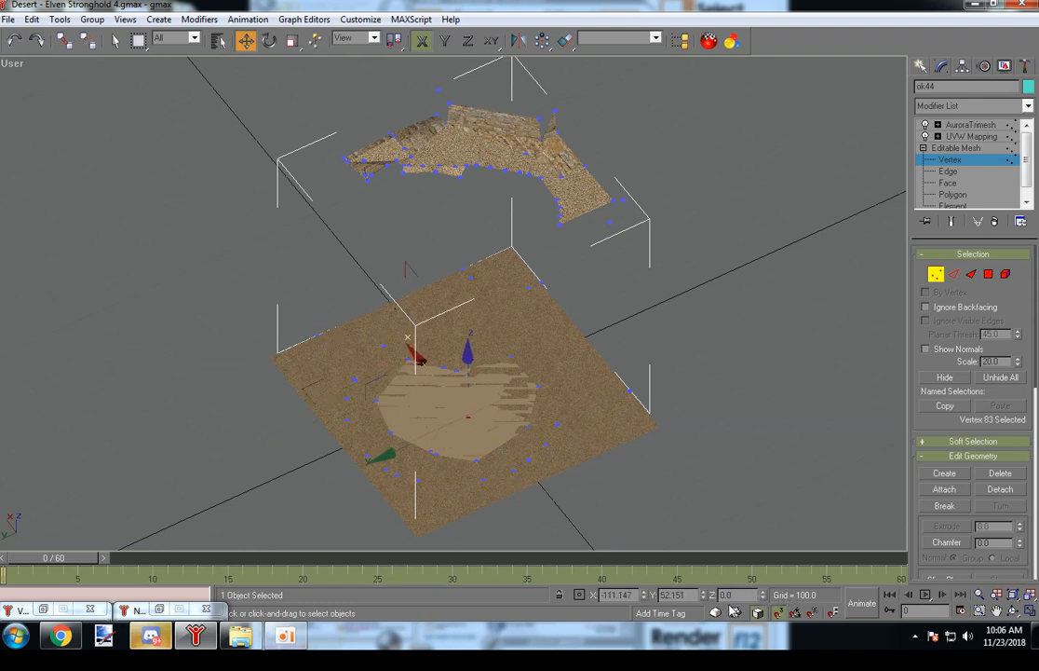
click(392, 433)
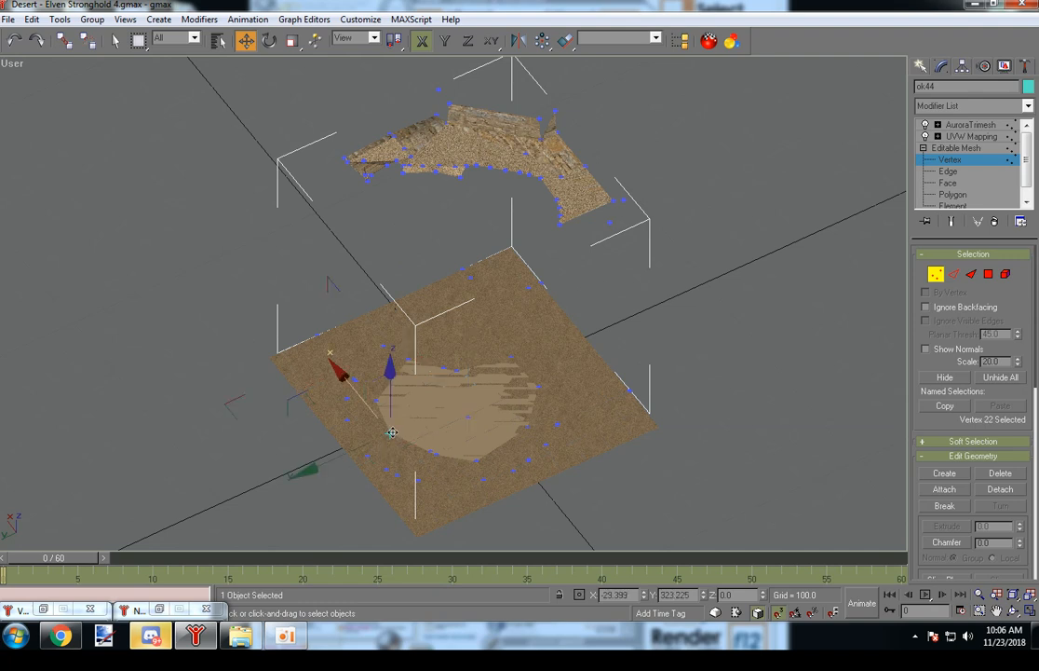
click(435, 454)
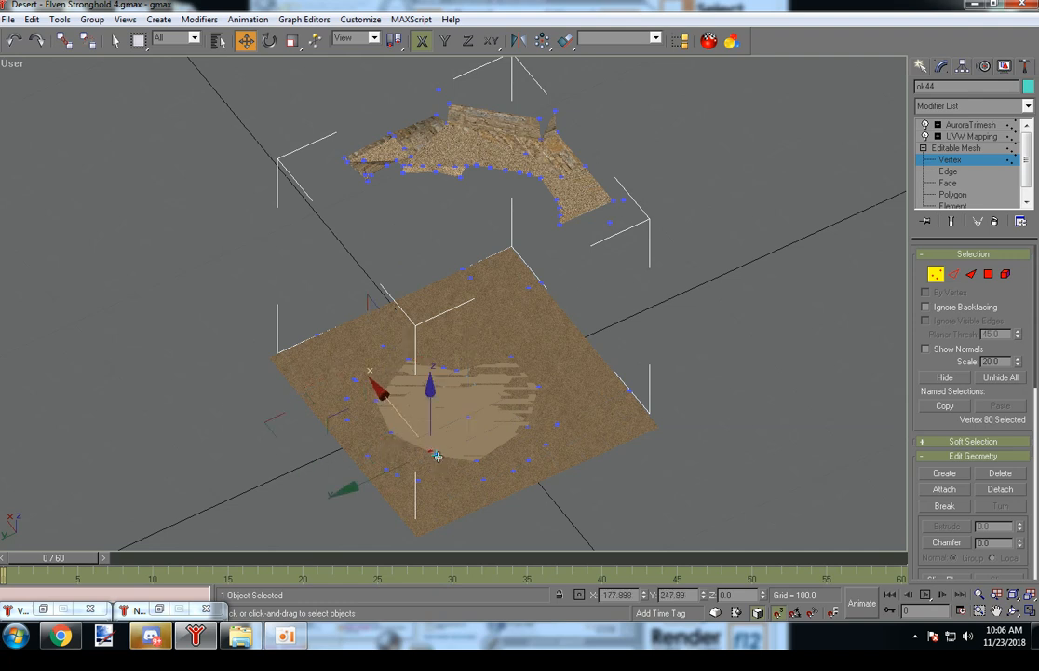
click(478, 461)
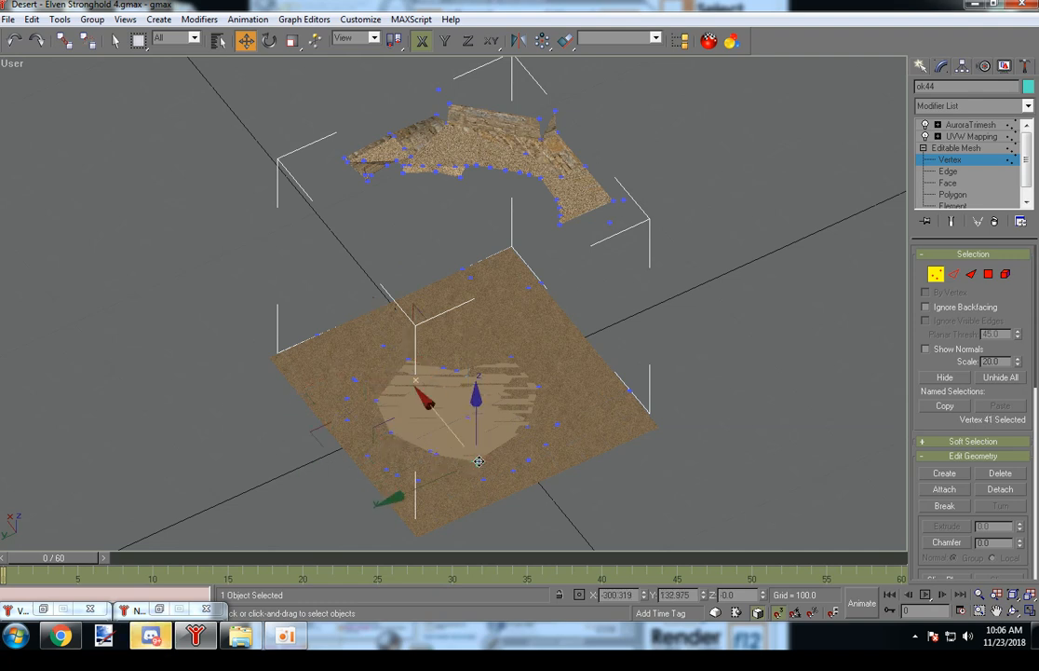
click(456, 370)
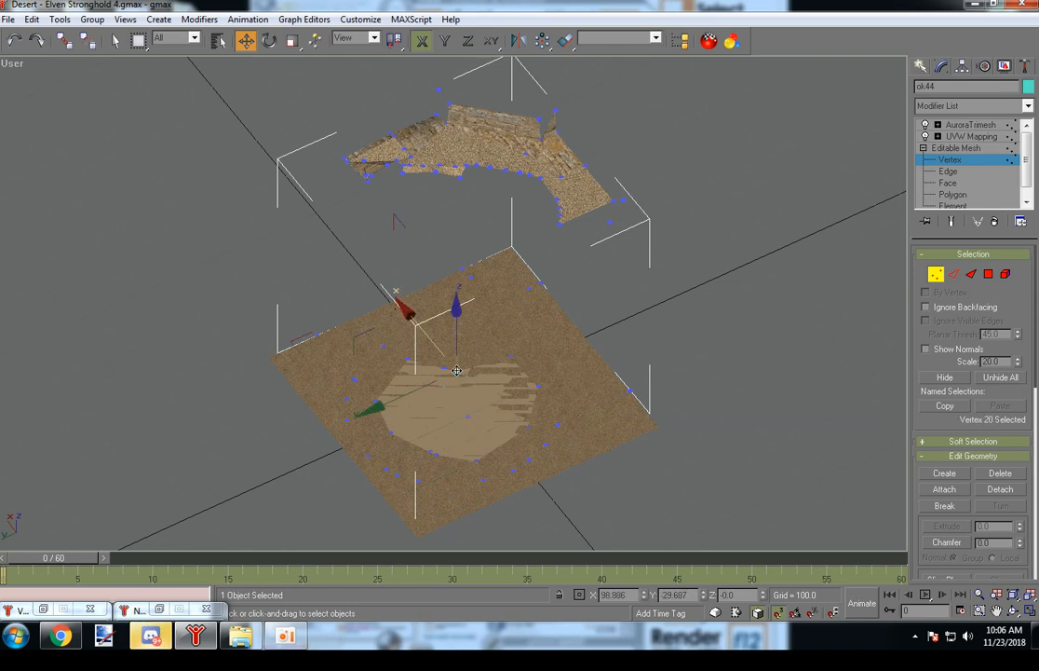
click(525, 428)
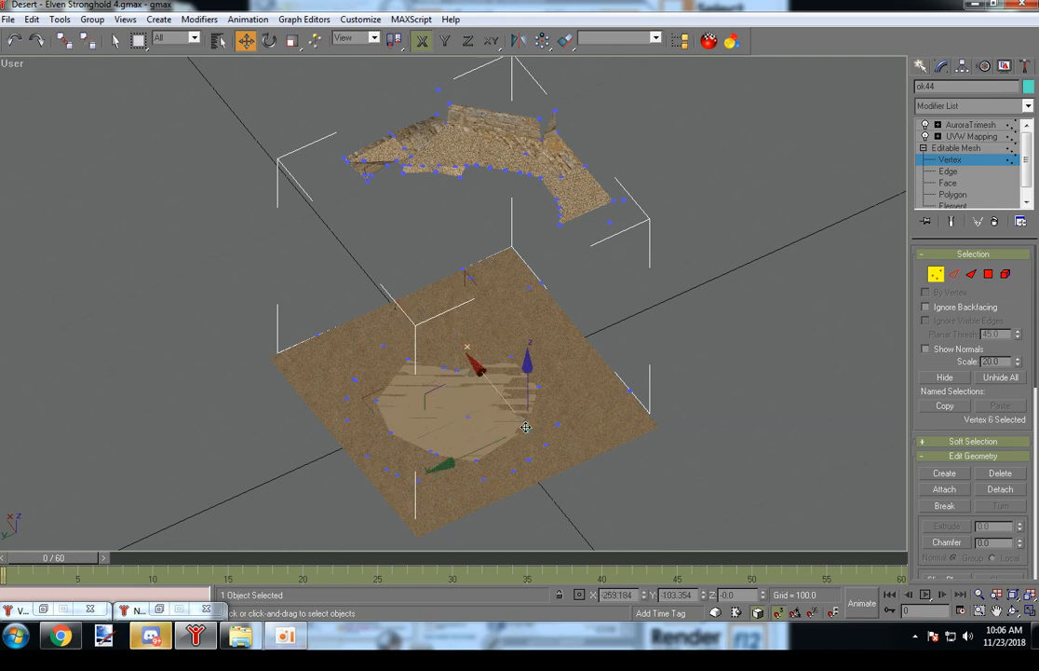
click(585, 448)
- Clone the vertex on the ground plane's edge along Y towards the nearest corner and set the copy's Y to 500
alt+middle_drag(580, 471, 535, 497)
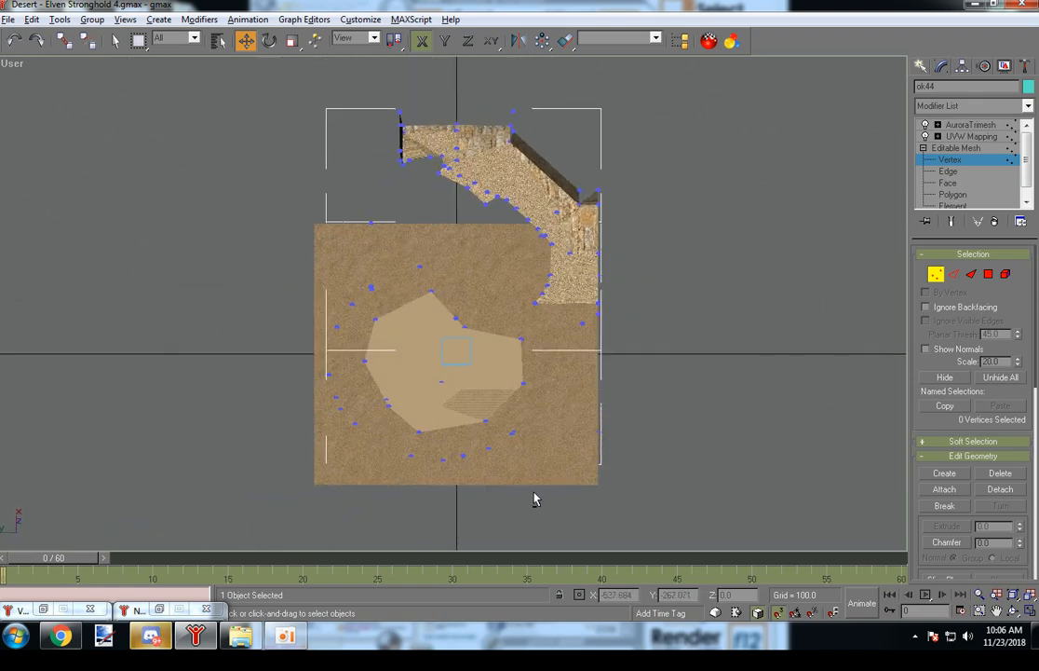
click(373, 220)
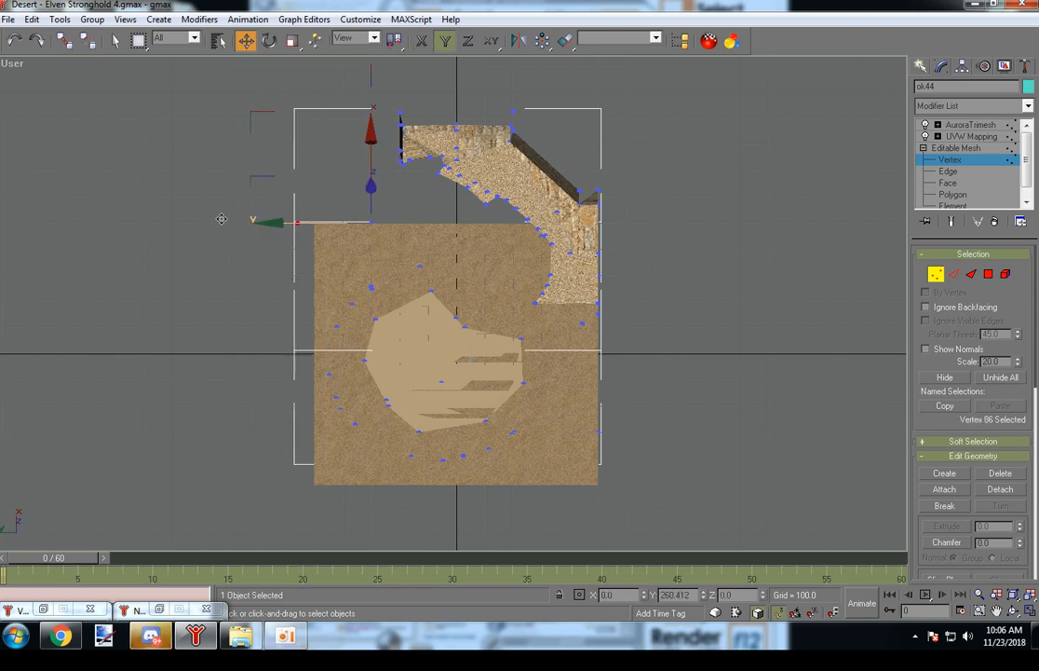
shift+drag(222, 218, 235, 245)
click(572, 327)
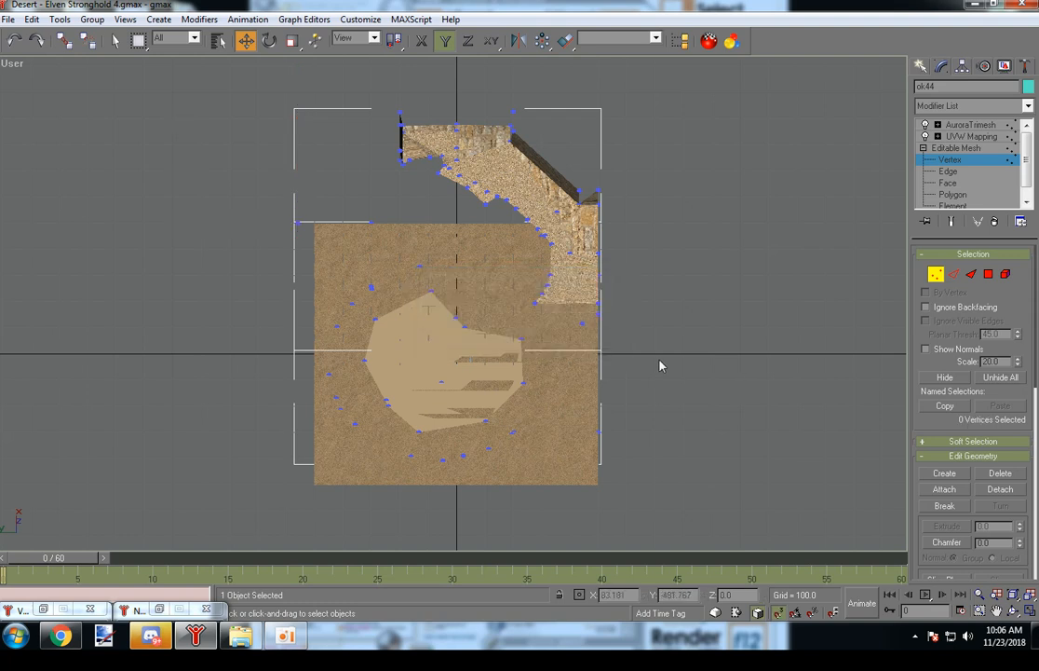
click(297, 222)
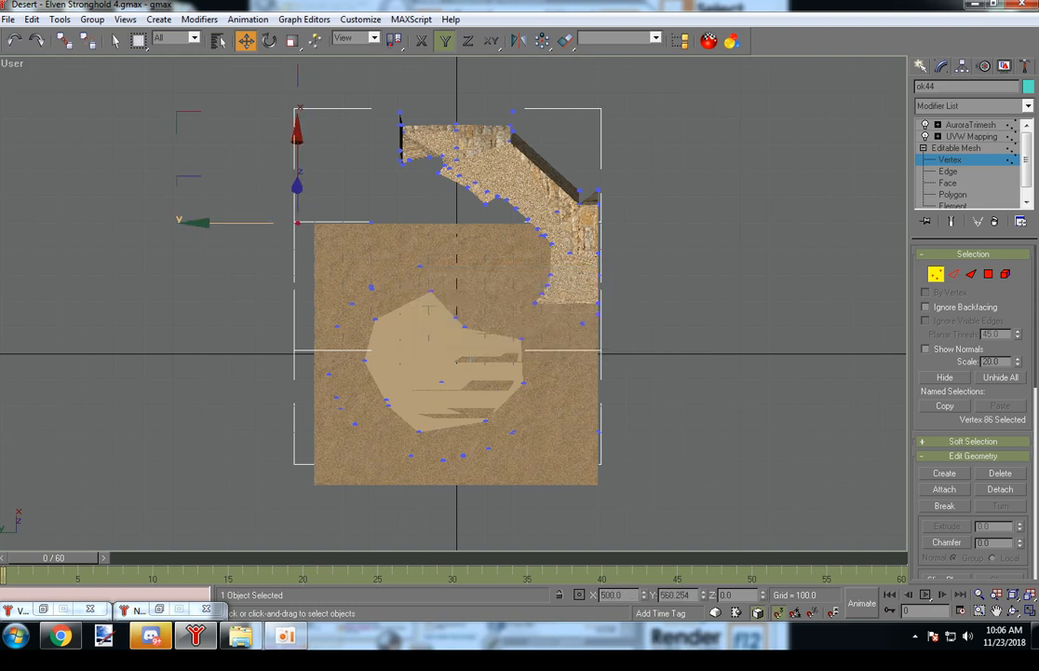
drag(665, 595, 811, 592)
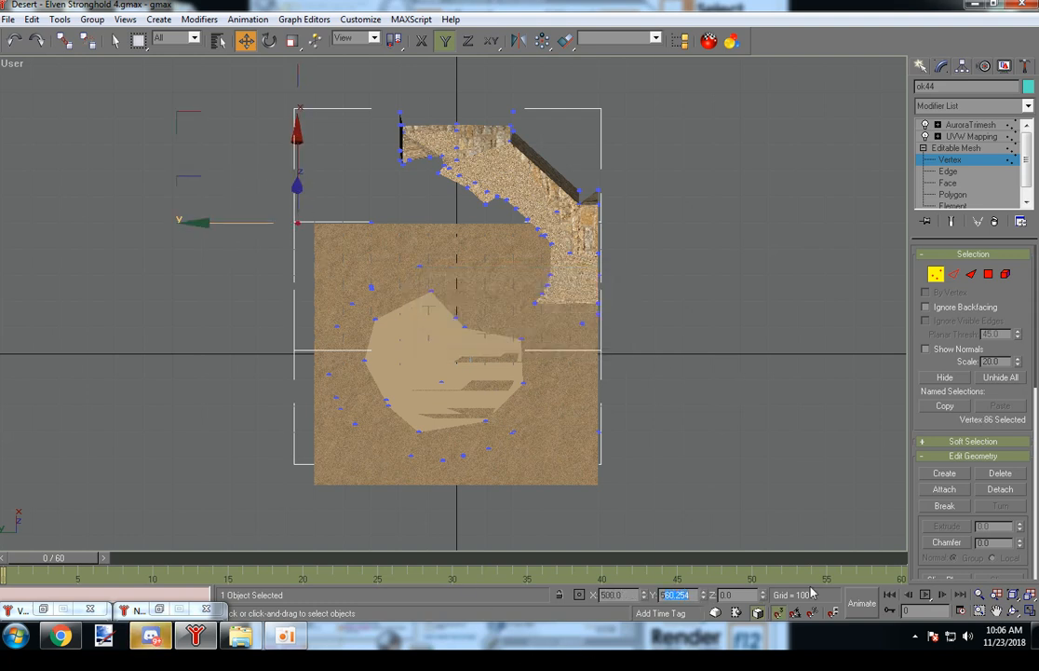
text(500)
key(Return)
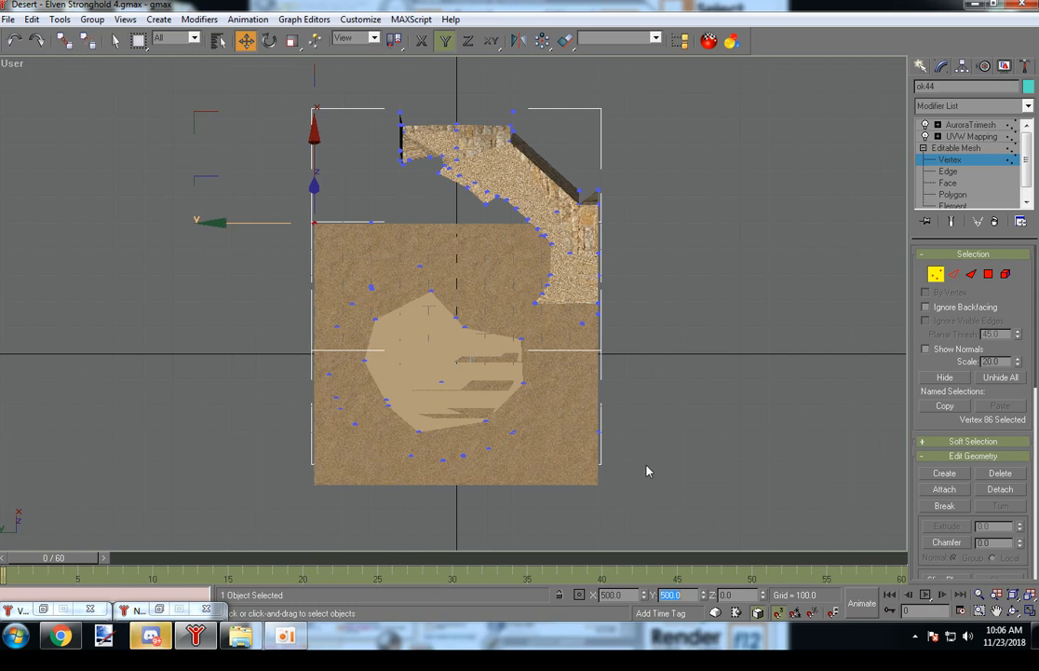
- Clone the corner vertex at X 500, Y 500 along X to the opposite corner and set the copy's X to -500
mouse_move(315, 147)
mouse_down()
mouse_move(315, 399)
mouse_move(231, 436)
mouse_up()
click(572, 326)
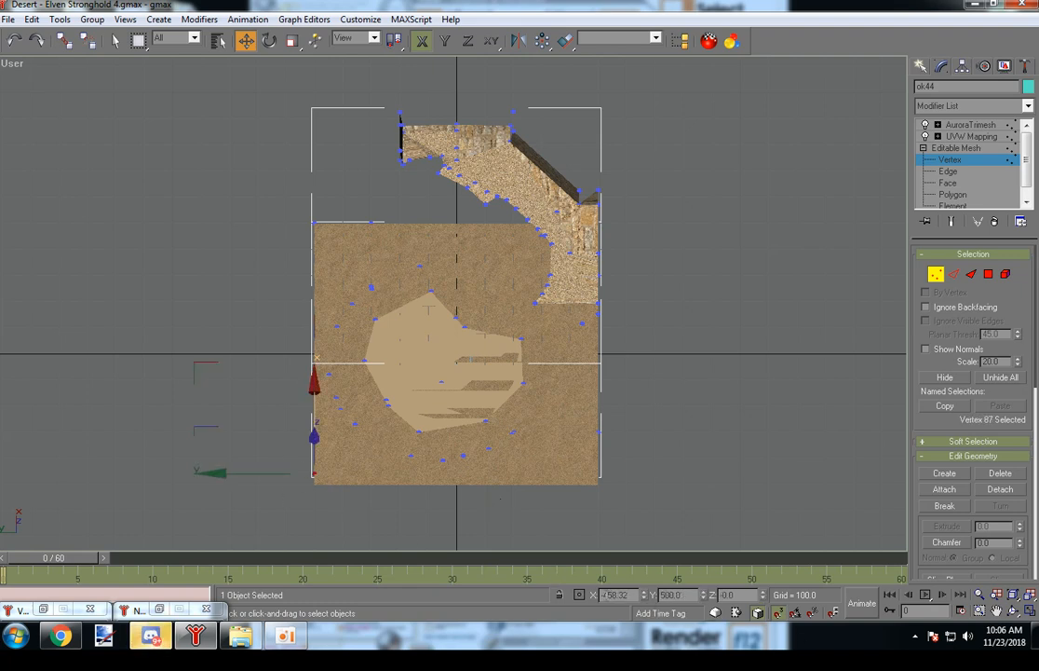
text(-500)
key(Return)
- Clone the vertex at X -500, Y 500 along Y to the neighbouring corner and set the copy's Y to -500
shift+drag(258, 485, 534, 507)
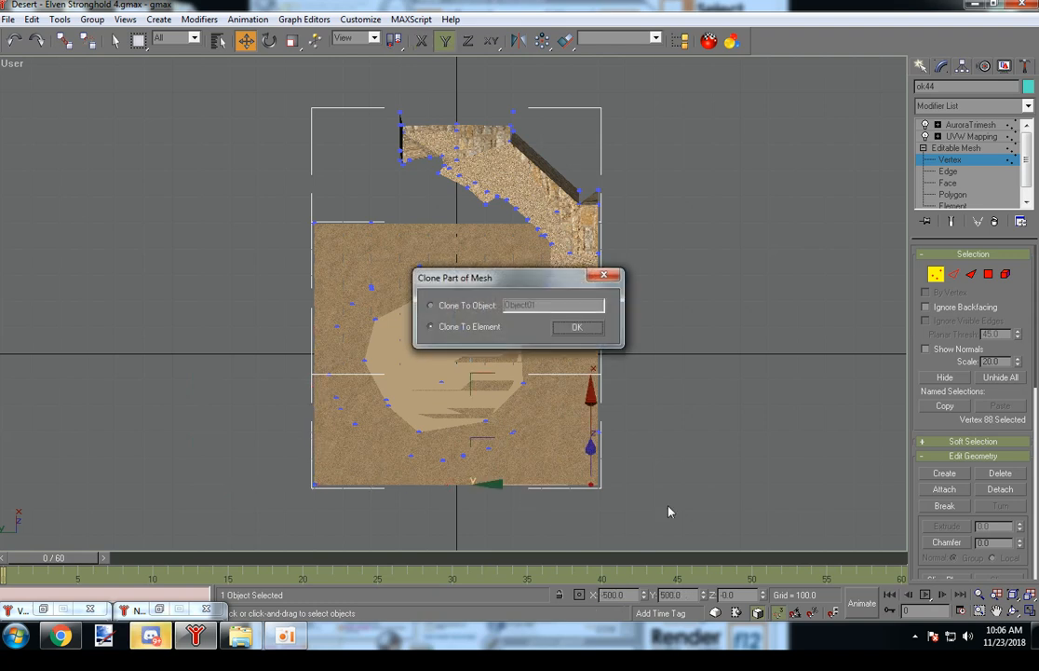
click(578, 327)
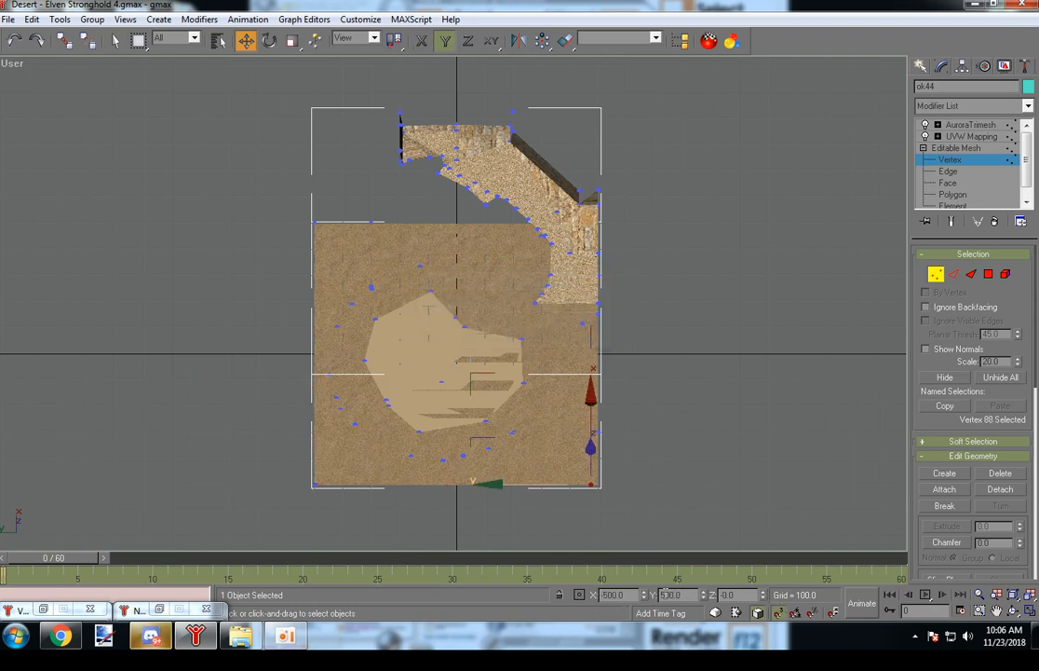
drag(619, 468, 574, 505)
text(-5)
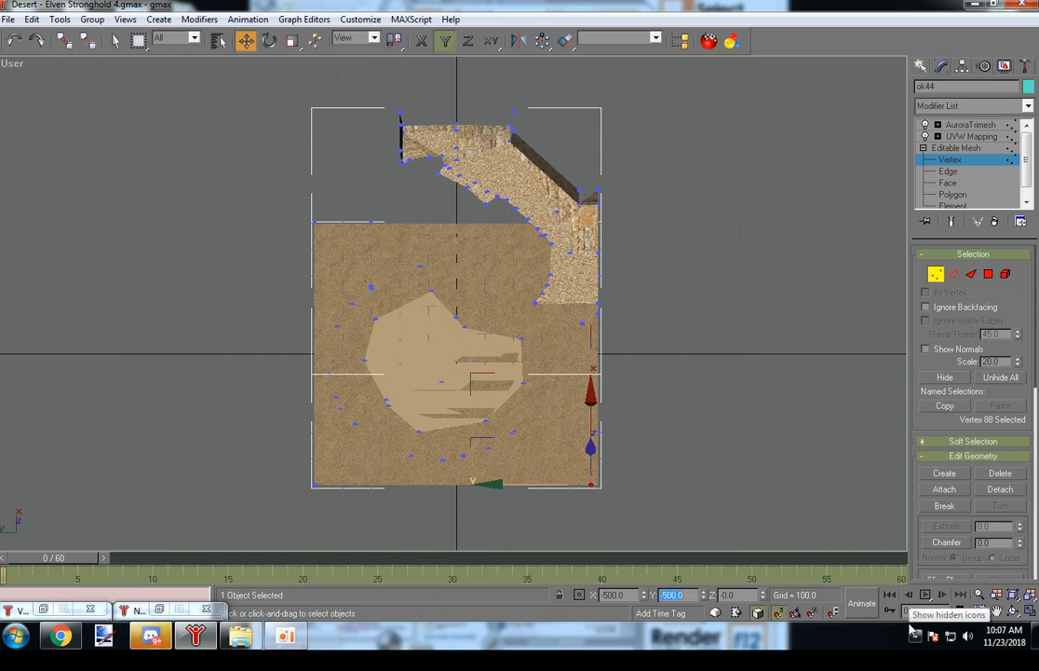
- Create two faces at the X -500, Y -500 corner, joining it to the side-edge vertex and two outline vertices around the central patch
middle_drag(810, 413, 779, 389)
mouse_move(686, 440)
alt+middle_down()
mouse_move(718, 427)
mouse_move(663, 426)
mouse_move(689, 425)
mouse_move(682, 454)
alt+middle_up()
scroll(543, 459, up, 4)
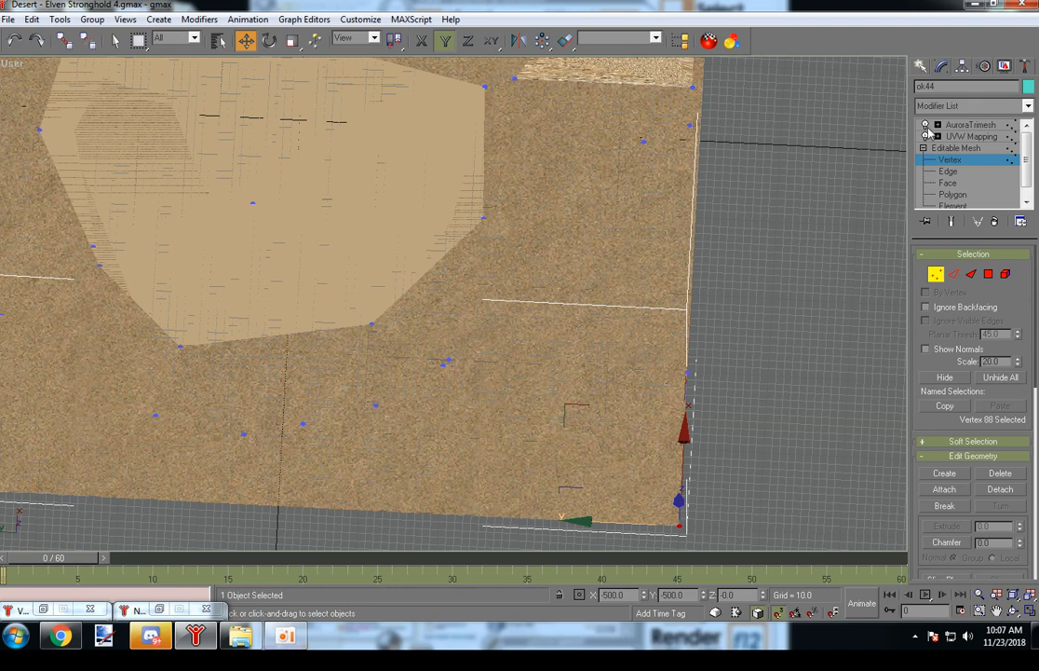
click(971, 274)
click(944, 473)
click(687, 373)
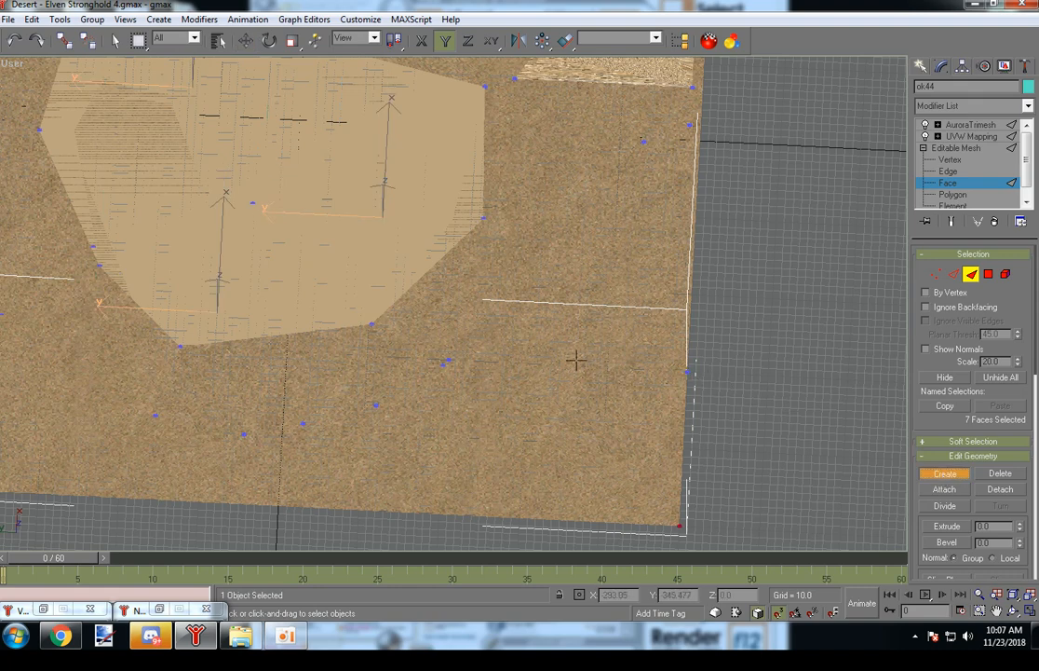
click(444, 362)
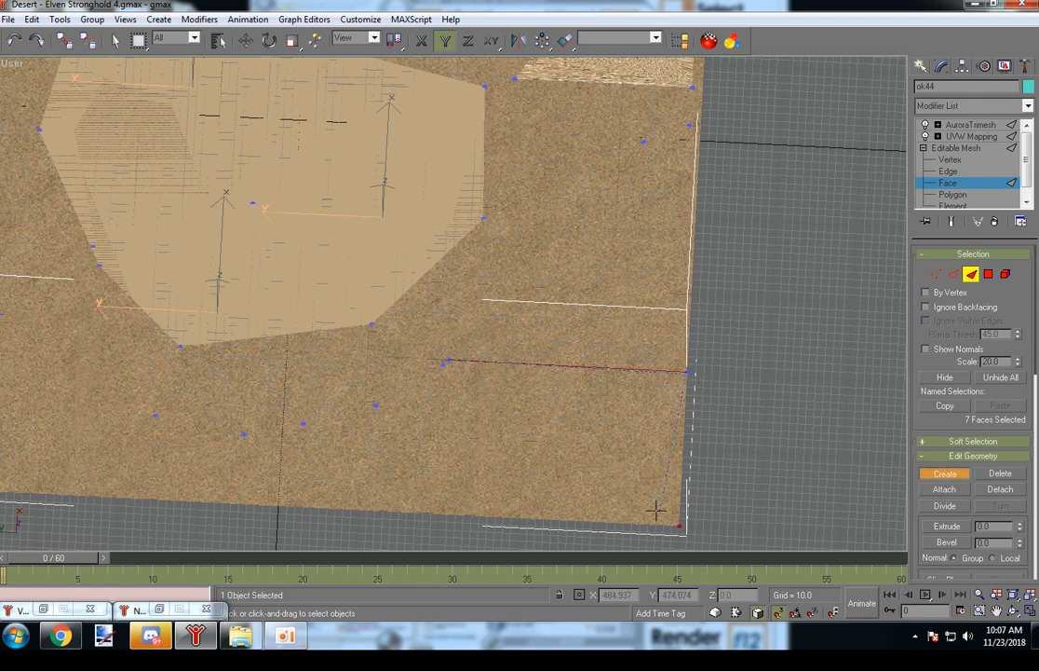
click(681, 524)
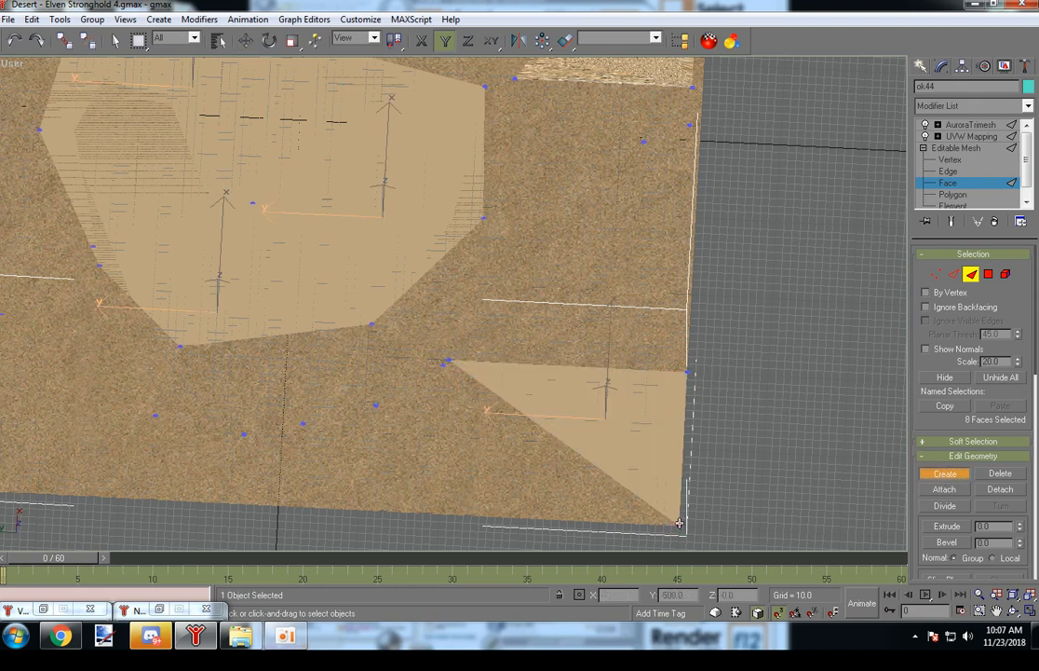
click(448, 360)
click(305, 424)
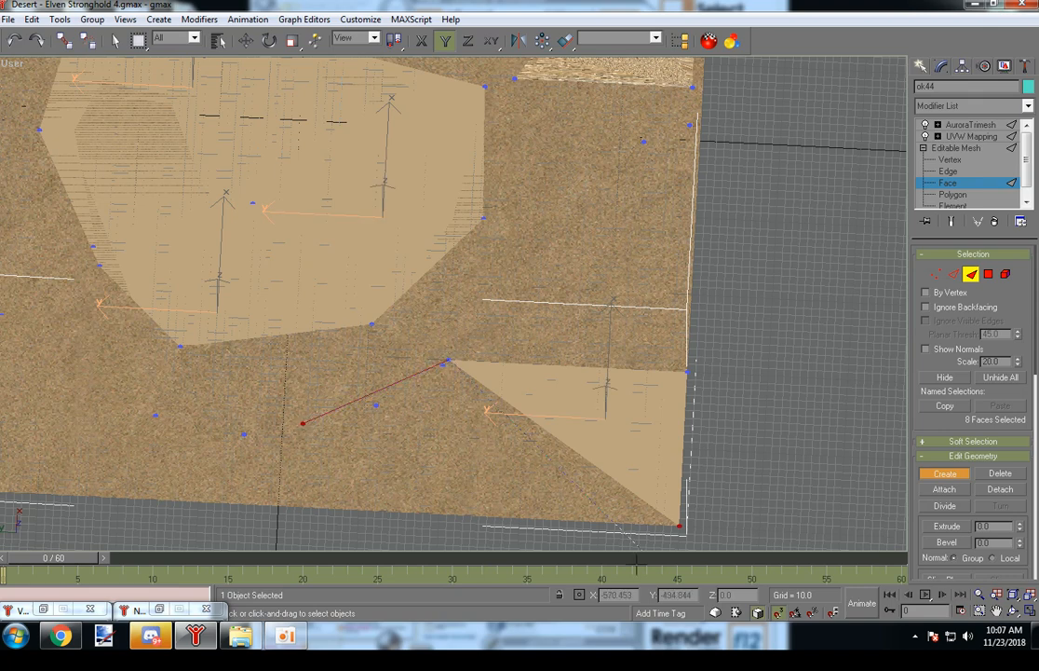
click(680, 527)
- Delete the two stray vertices beside the outline of the new corner faces
key(1)
key(w)
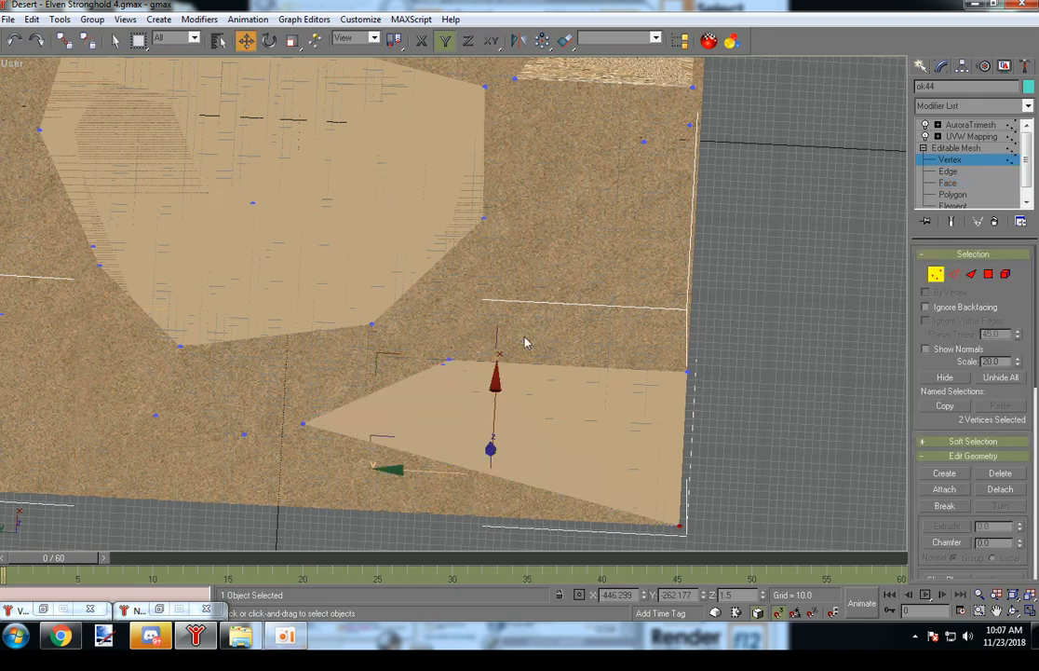
click(446, 361)
click(288, 350)
drag(370, 360, 424, 430)
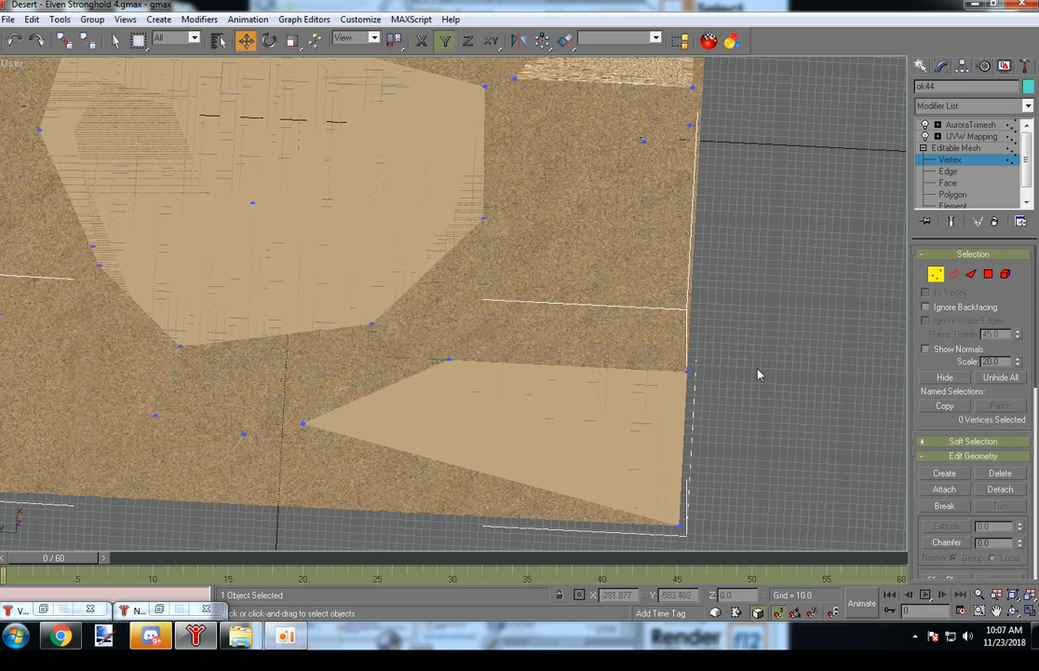
- Create a long triangular face between the two corners at X -500 and the outline vertex nearest that edge's middle
middle_drag(584, 415, 691, 276)
scroll(692, 278, down, 2)
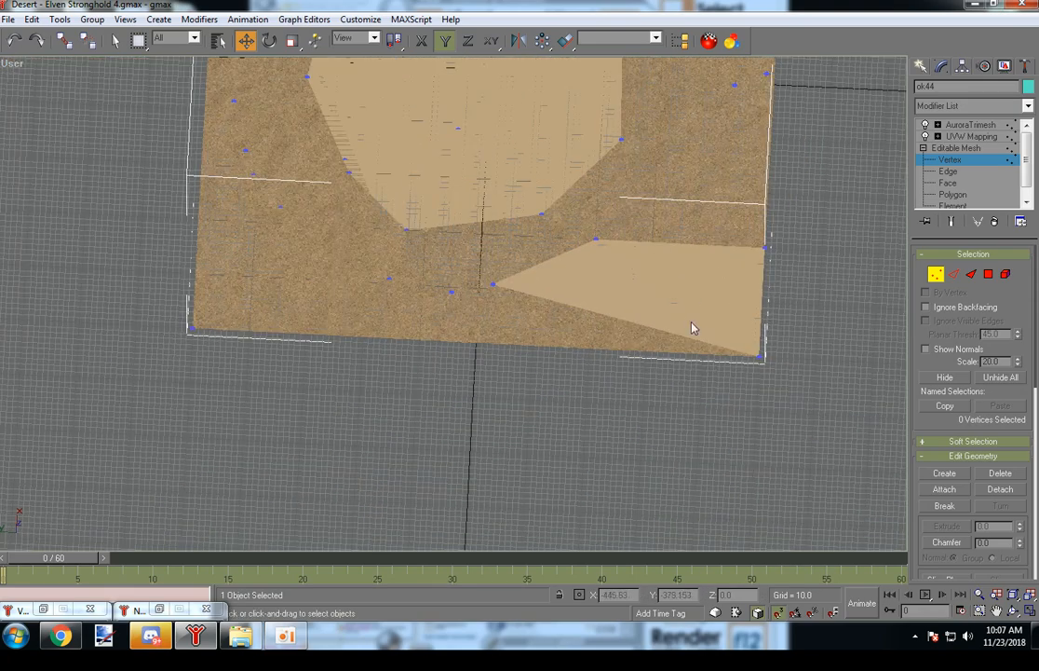
click(971, 275)
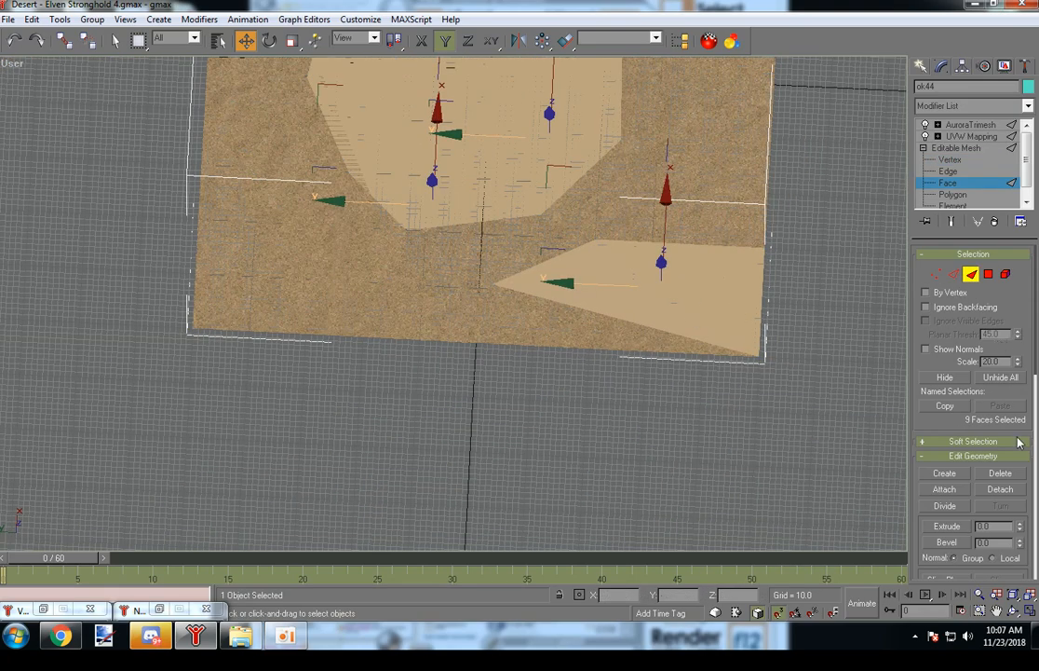
click(952, 477)
click(451, 294)
click(190, 328)
click(762, 358)
- Fill the narrow gap between the new faces and add two faces from the X -500, Y 500 corner to the next outline vertices
click(762, 358)
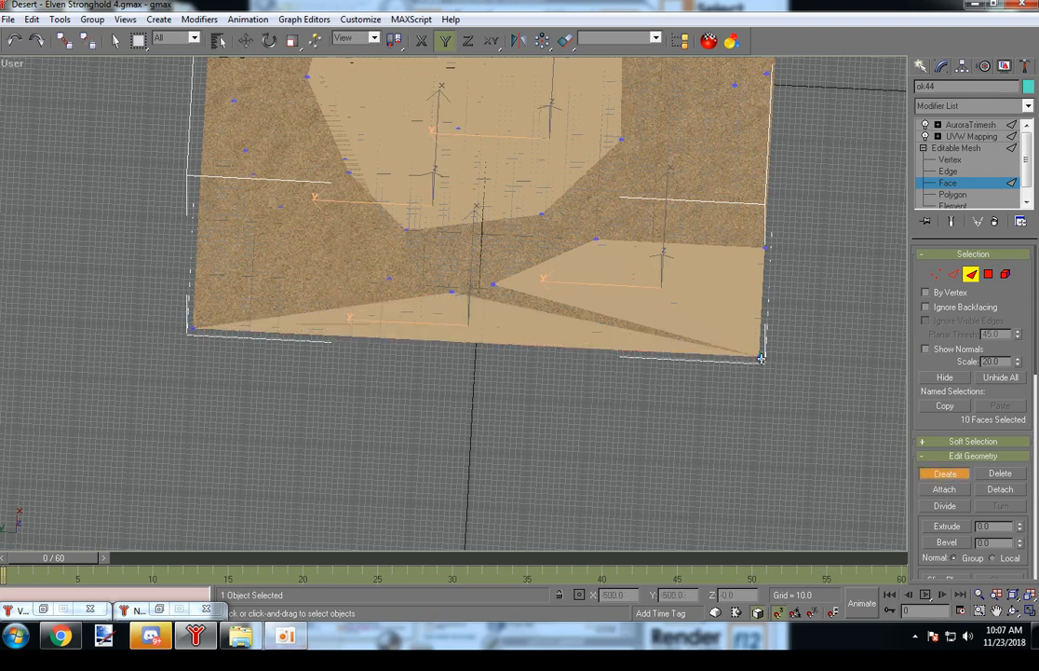
click(494, 284)
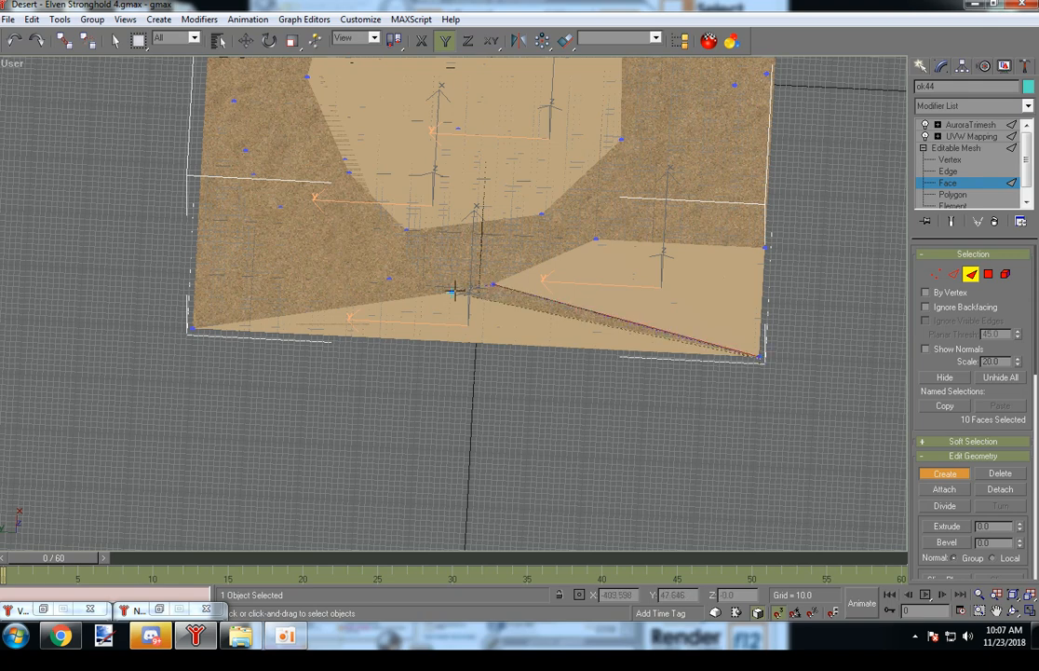
click(452, 293)
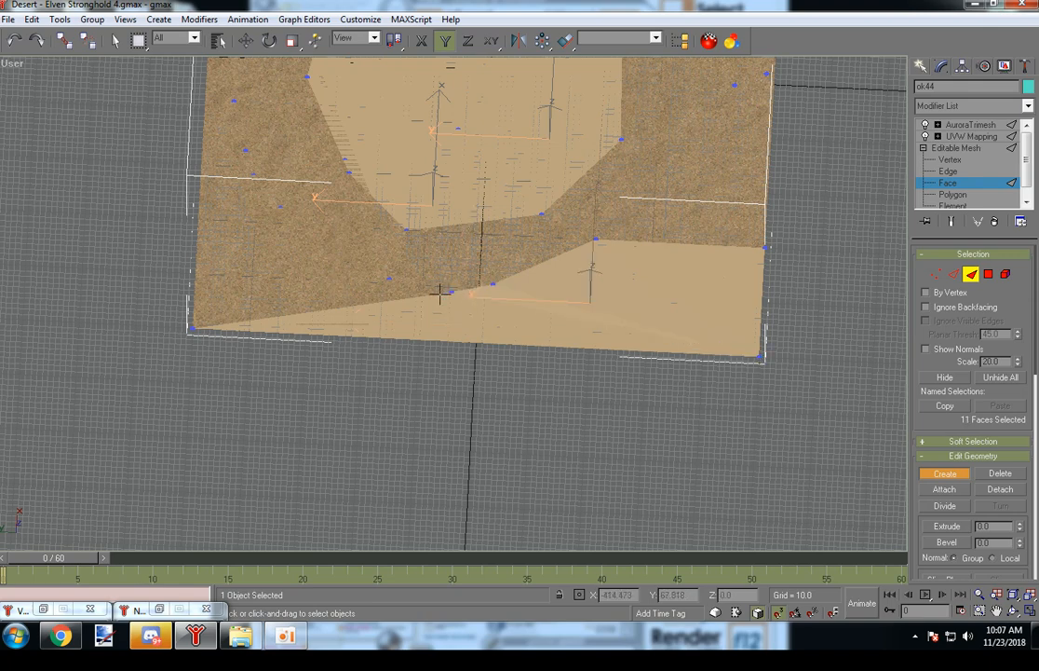
click(452, 292)
click(390, 278)
click(191, 329)
click(389, 277)
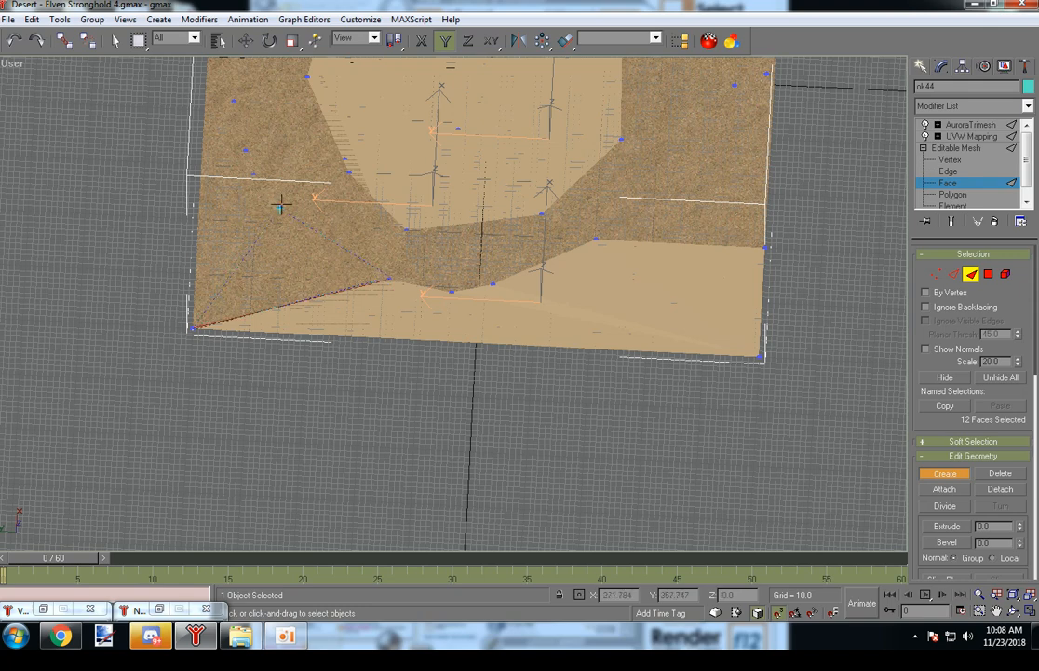
click(282, 209)
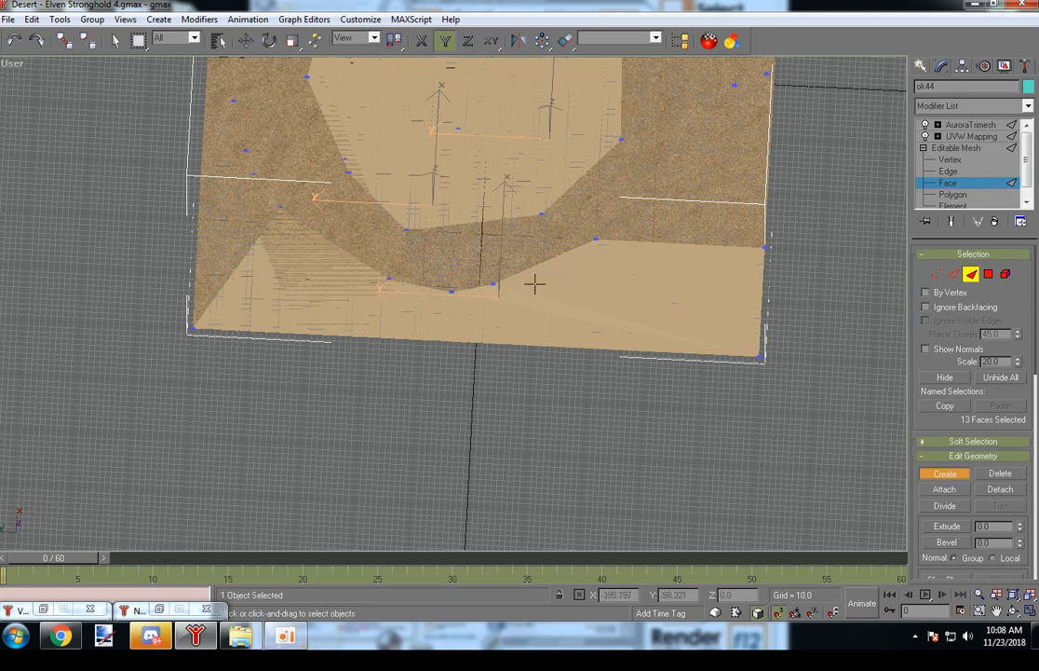
- Strip the material from mesh ok44 by applying the new NONE material from the Material Navigator, and minimise the navigator
alt+middle_drag(540, 282, 490, 360)
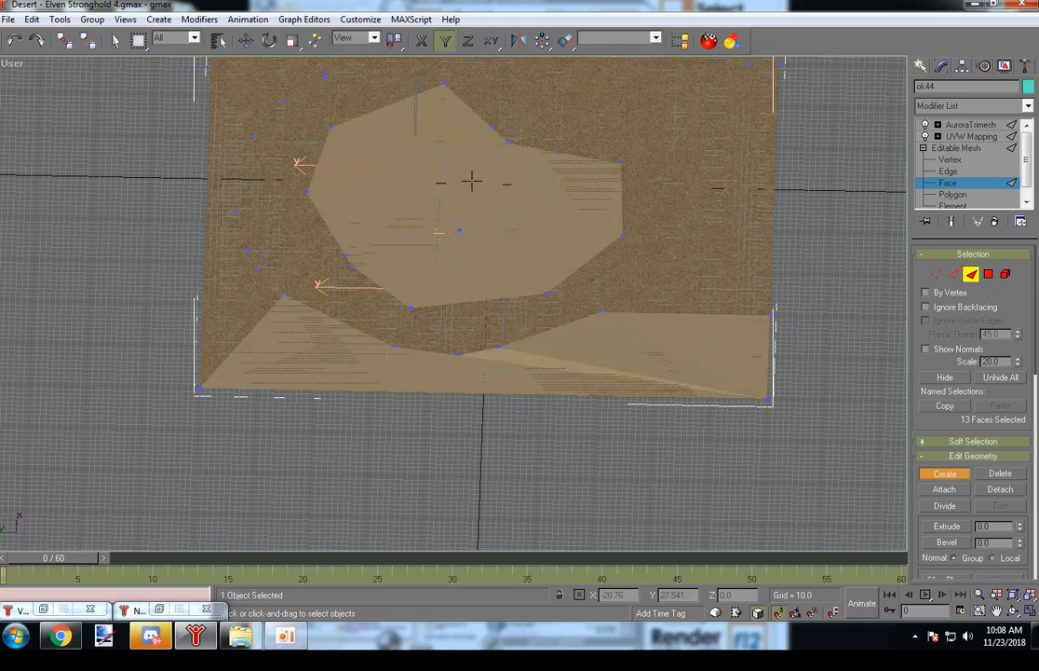
alt+middle_drag(535, 347, 559, 355)
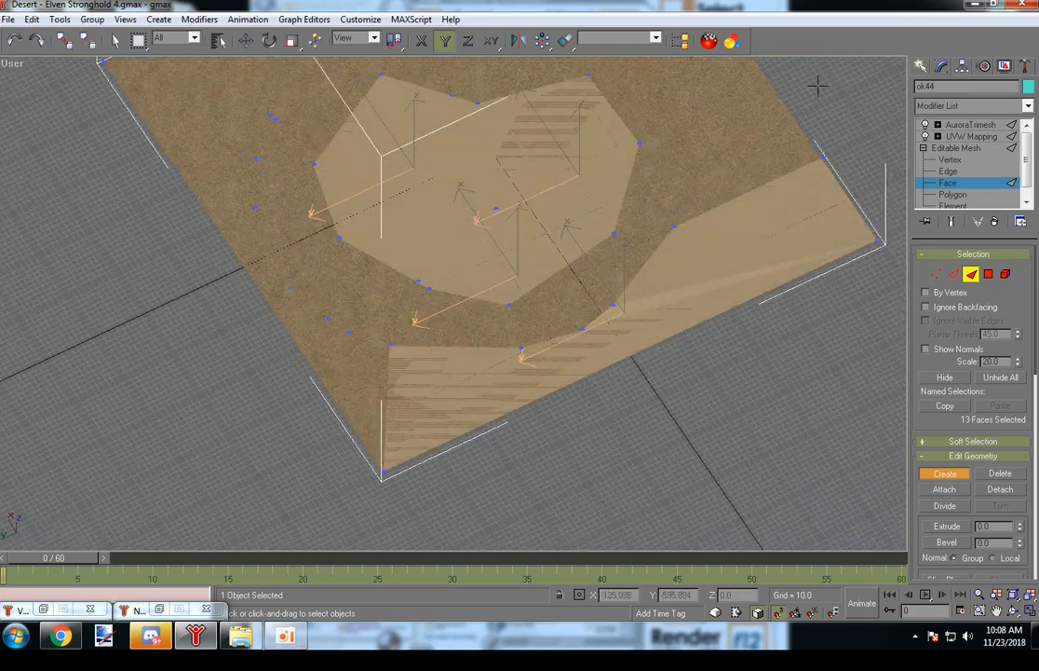
click(732, 41)
drag(714, 239, 118, 85)
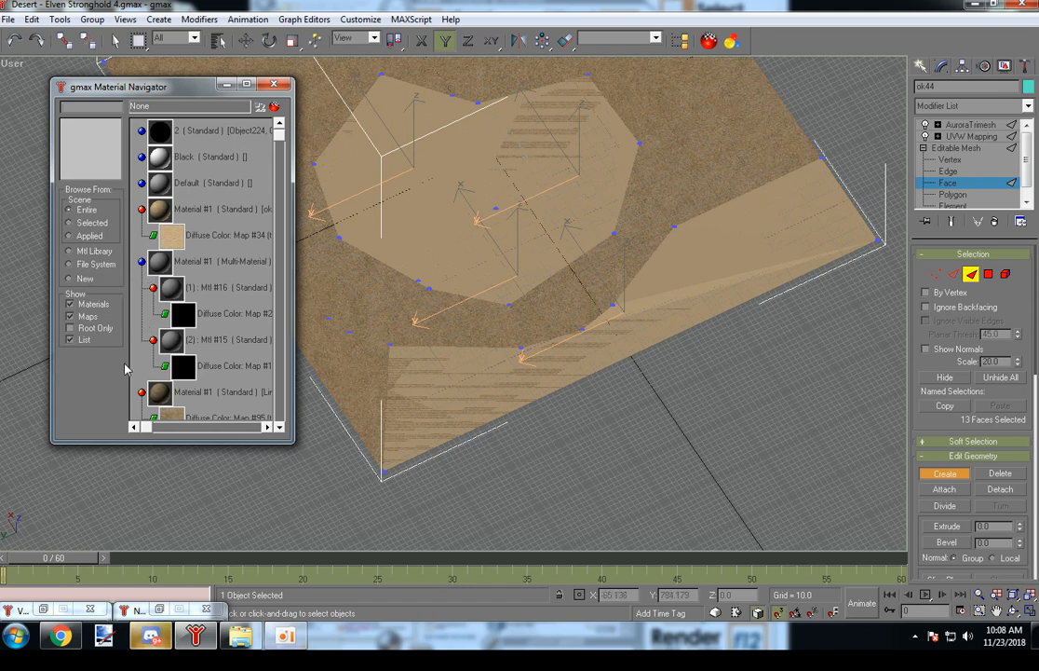
click(71, 279)
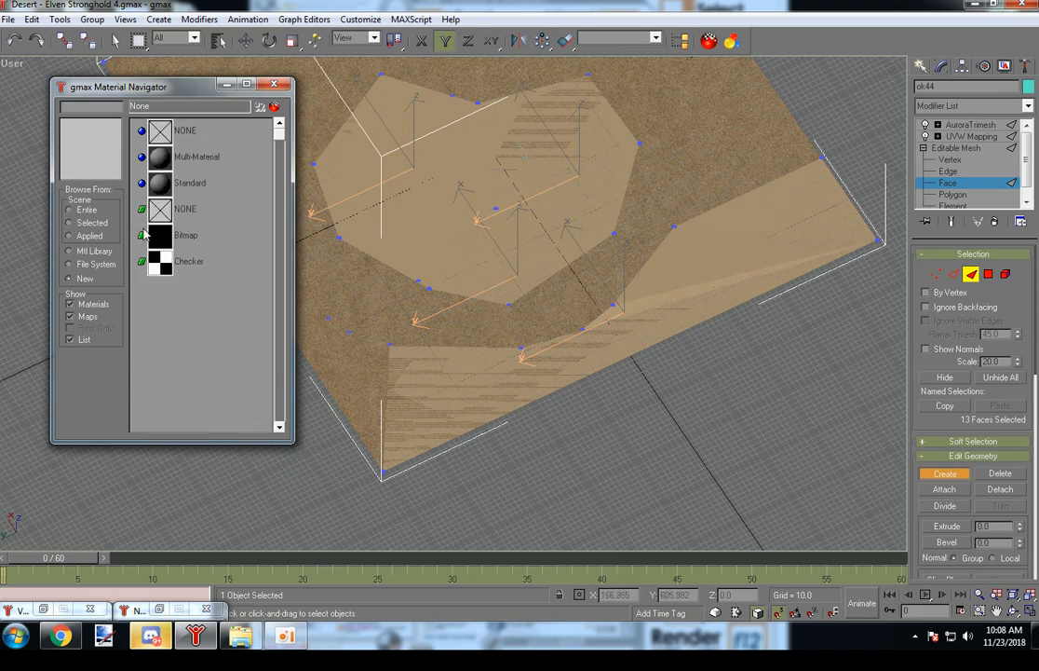
click(164, 139)
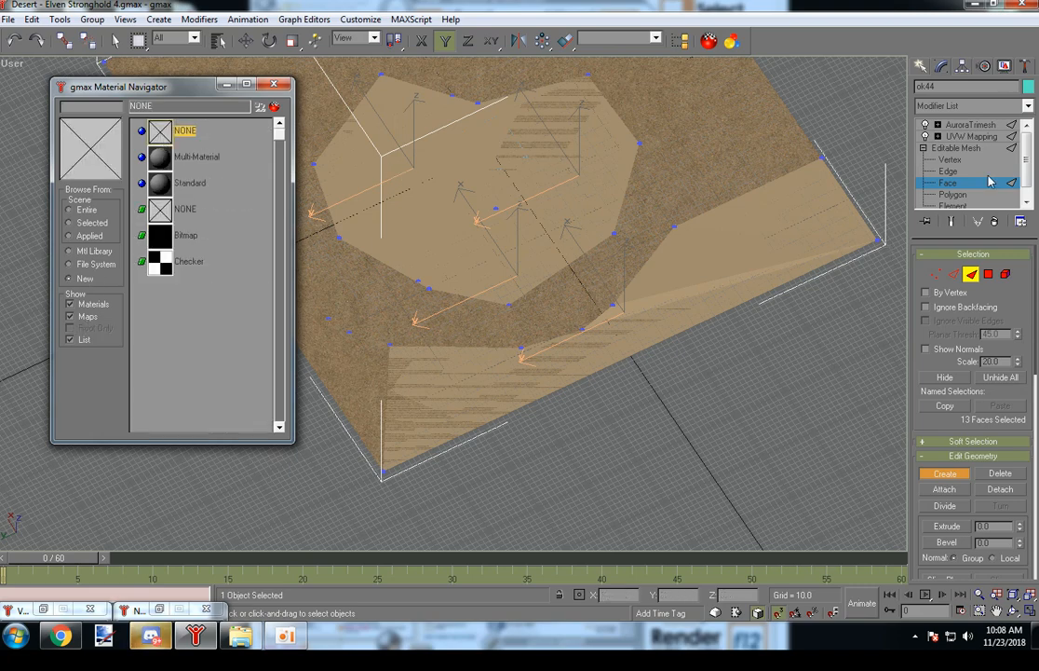
click(974, 150)
click(798, 367)
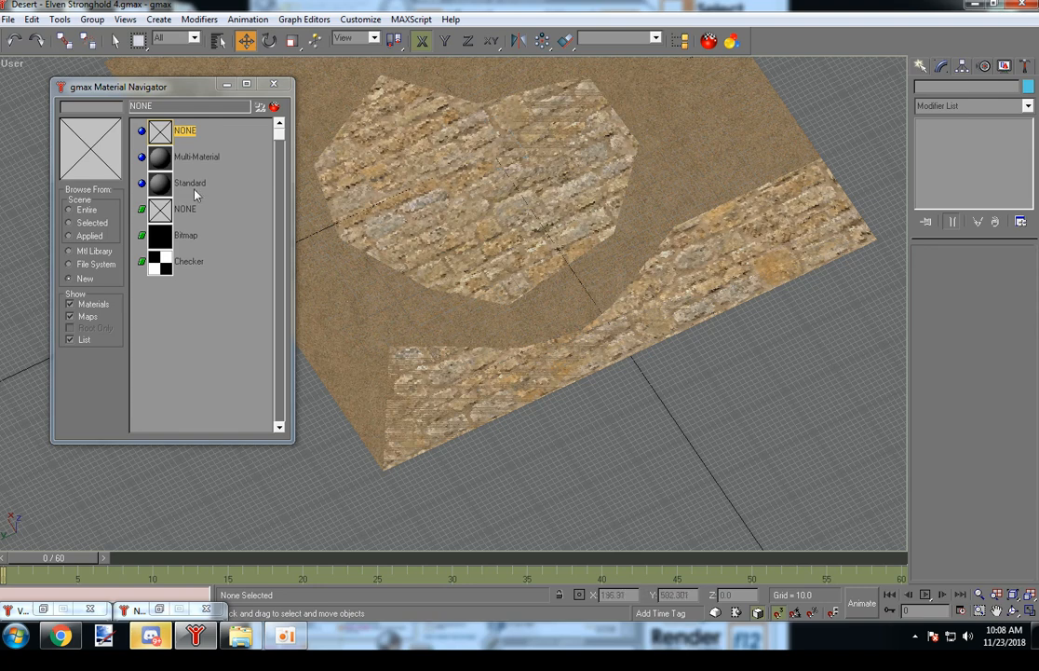
drag(155, 135, 847, 224)
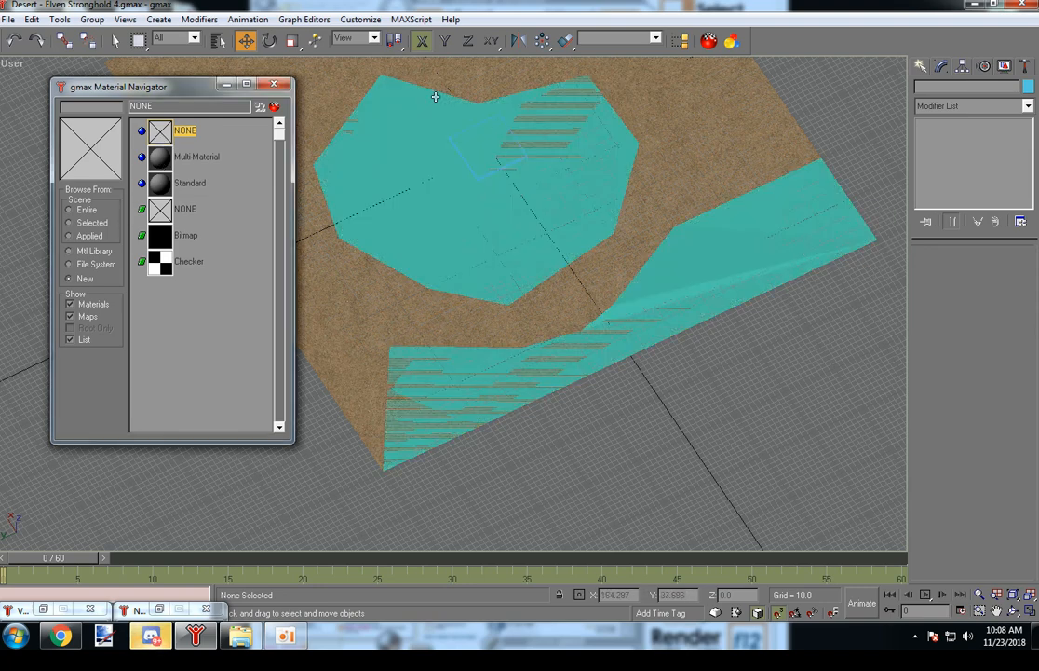
click(227, 83)
- Delete the AuroraTrimesh and UVW Mapping modifiers from mesh ok44
click(773, 262)
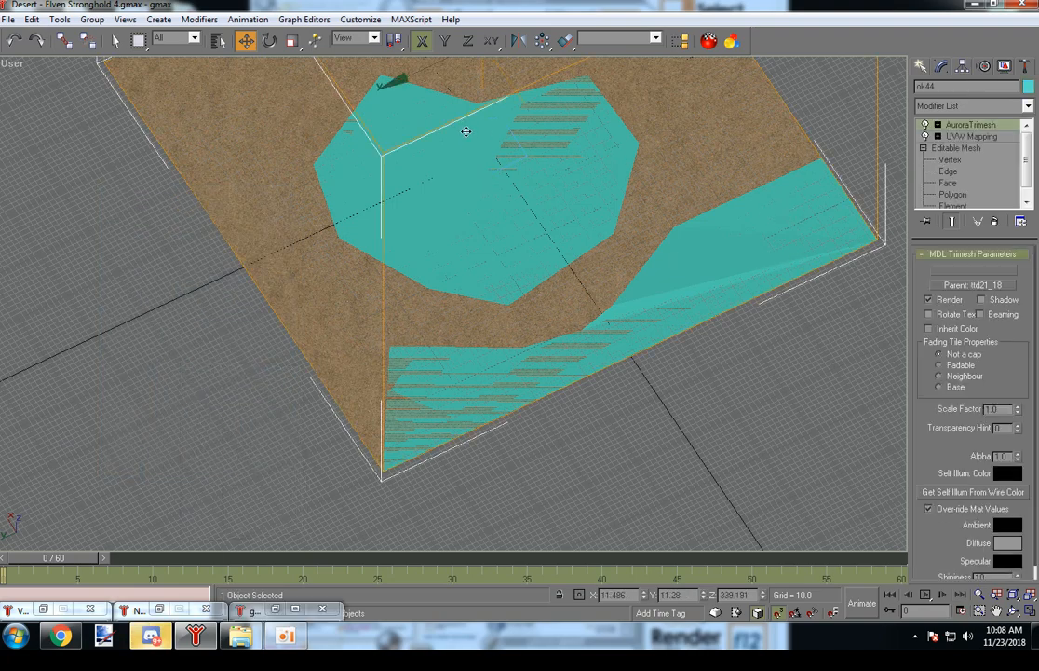
scroll(632, 248, down, 5)
alt+middle_drag(677, 283, 430, 255)
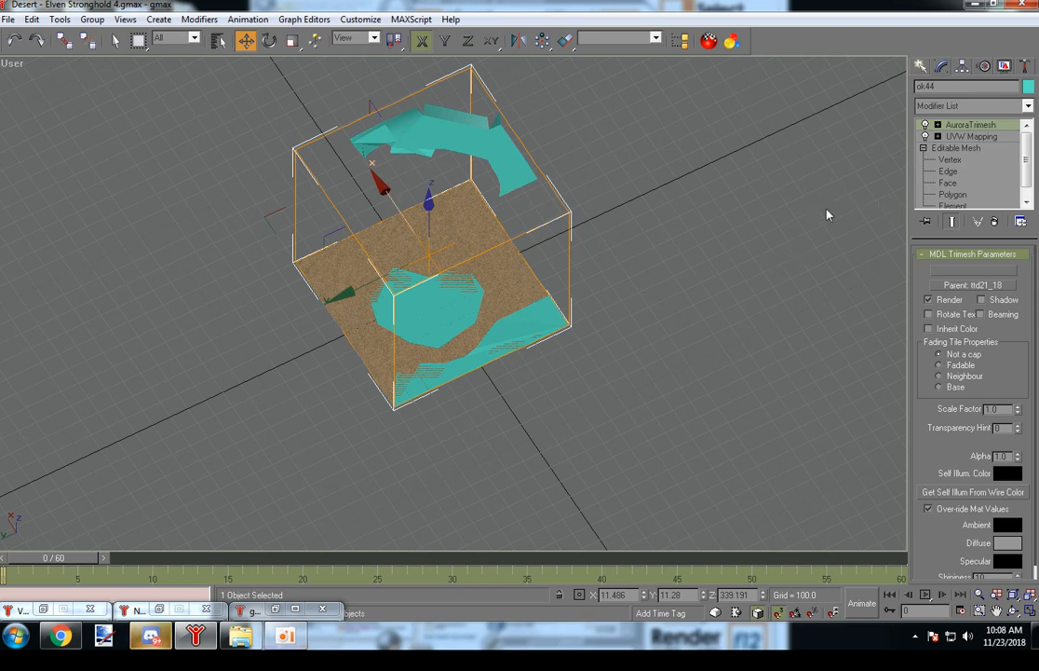
right_click(976, 129)
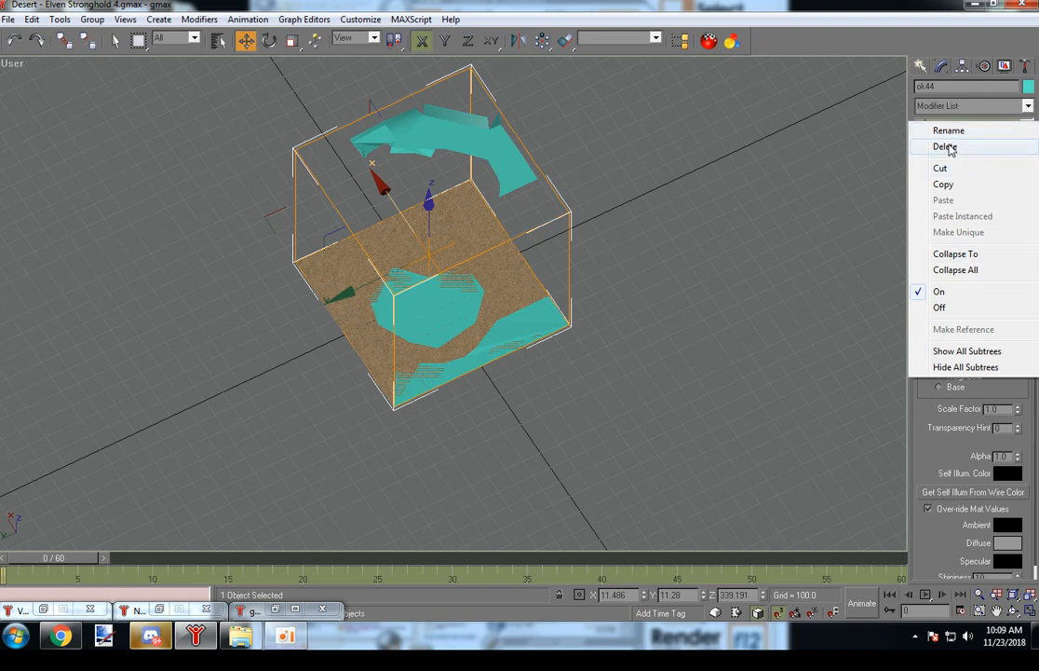
click(946, 147)
right_click(971, 130)
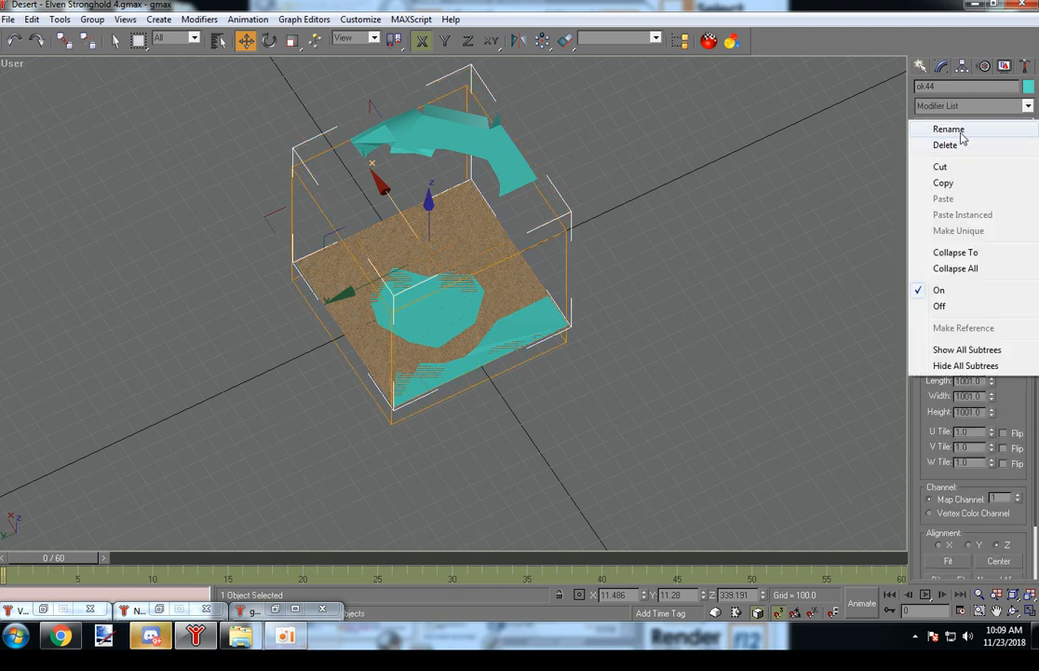
click(959, 145)
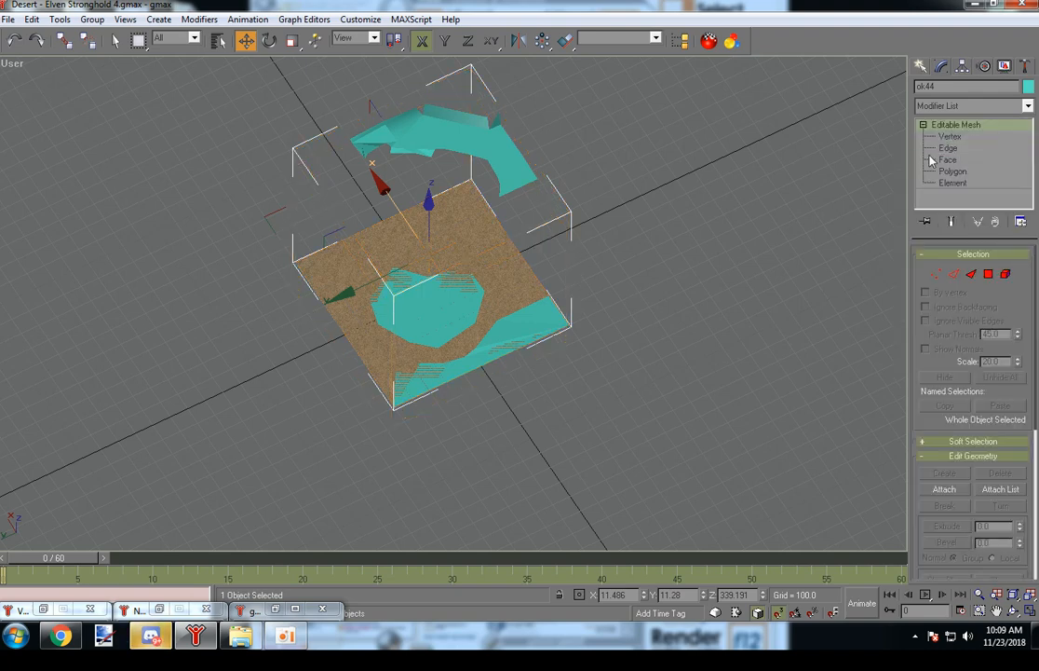
- Add the AuroraWalkmesh modifier to mesh ok44
click(1032, 106)
scroll(959, 419, down, 10)
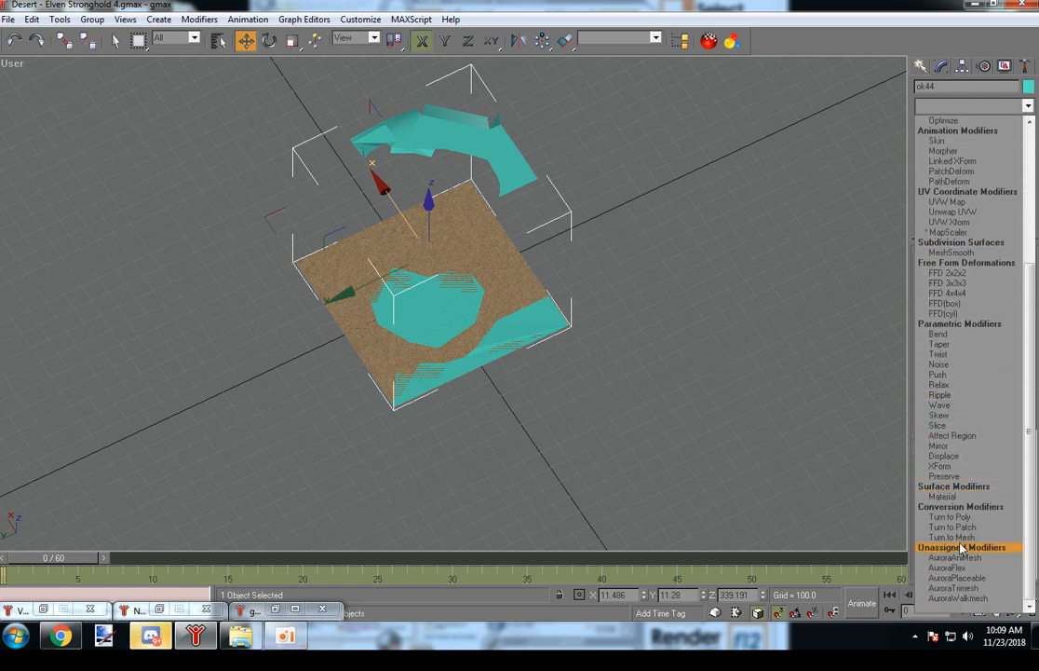
click(971, 600)
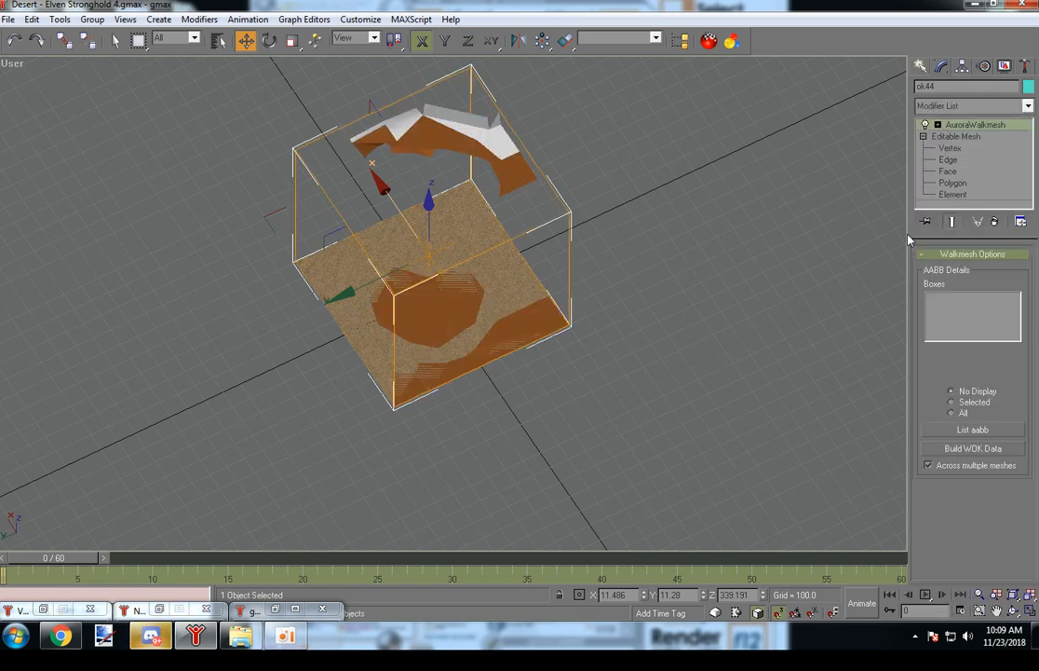
- Hide the ground plane Plane22 and reselect the walkmesh ok44
middle_drag(676, 231, 652, 262)
scroll(483, 268, up, 2)
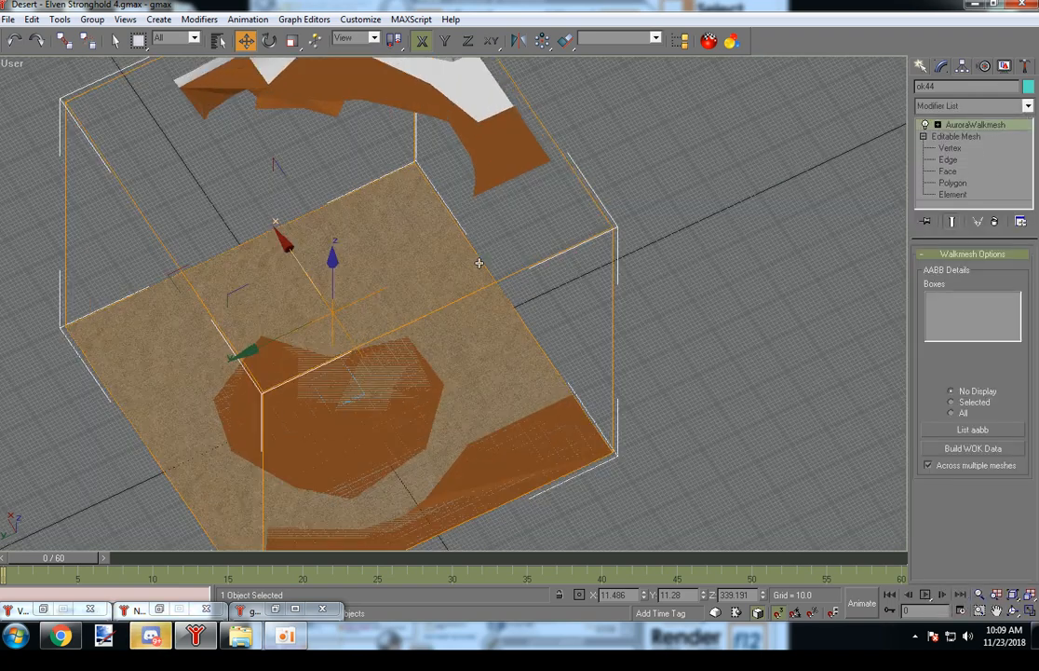
middle_drag(597, 293, 657, 216)
scroll(503, 347, down, 1)
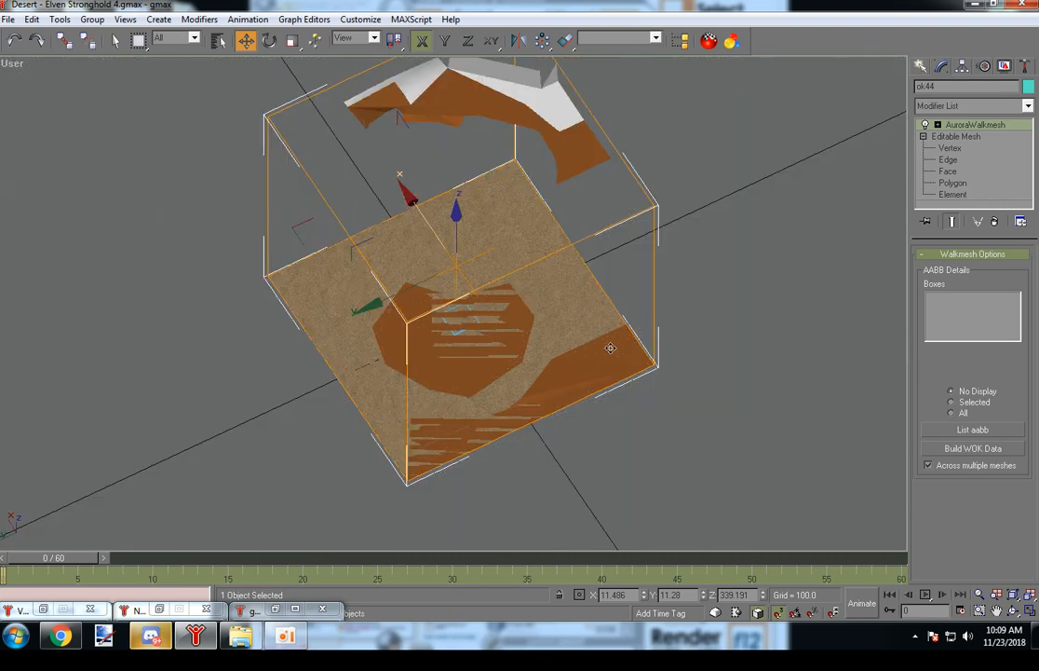
click(577, 291)
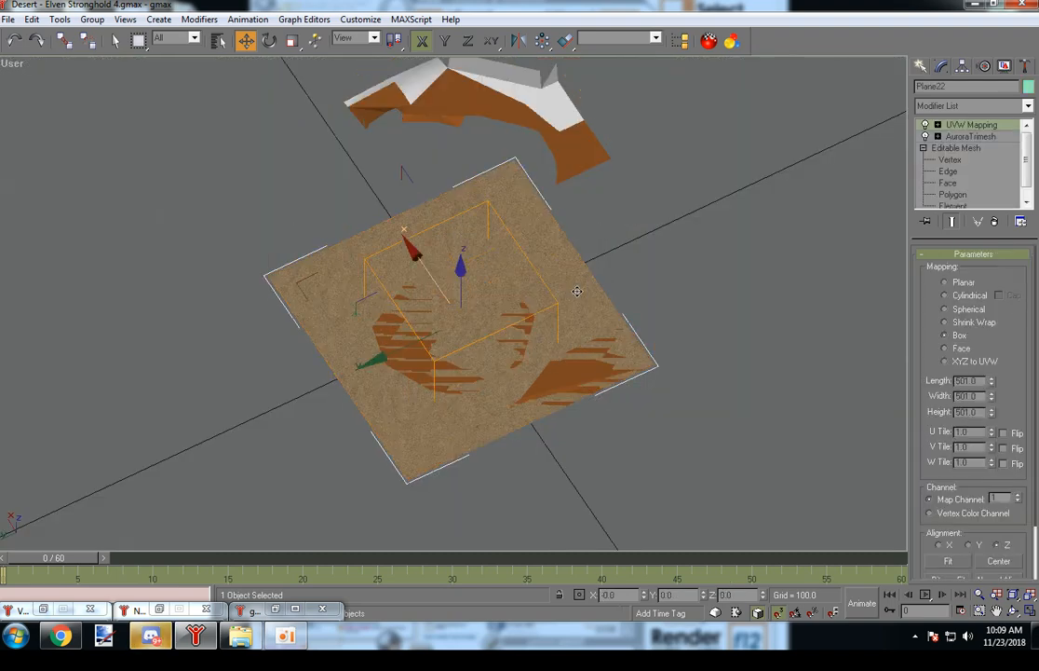
right_click(629, 265)
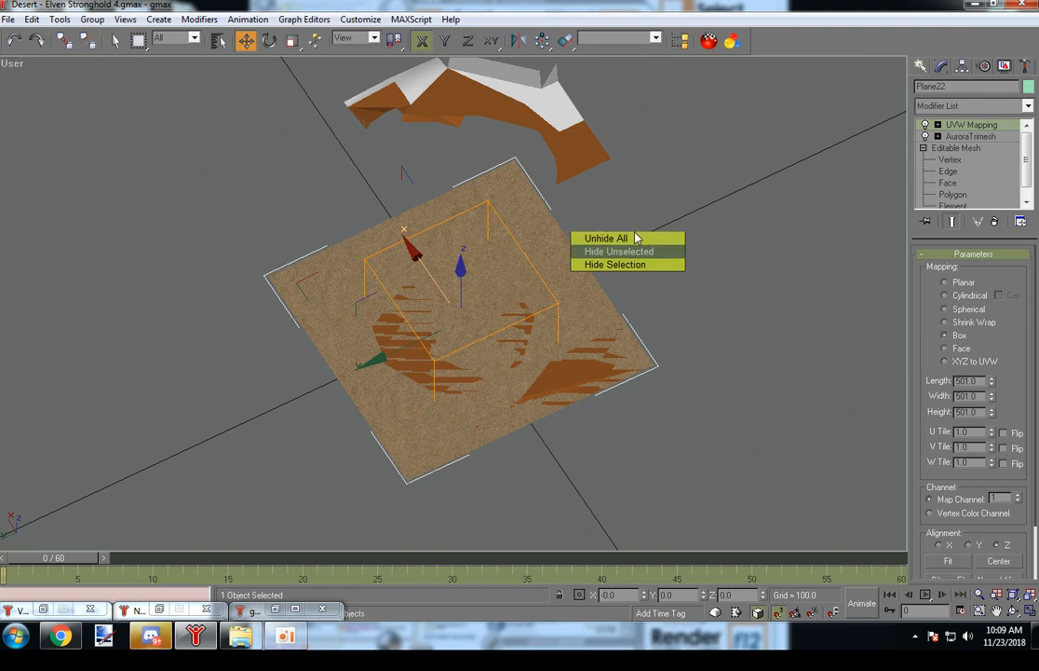
click(628, 265)
mouse_move(617, 309)
alt+middle_down()
mouse_move(567, 315)
mouse_move(553, 281)
mouse_move(629, 278)
mouse_move(629, 322)
alt+middle_up()
click(615, 337)
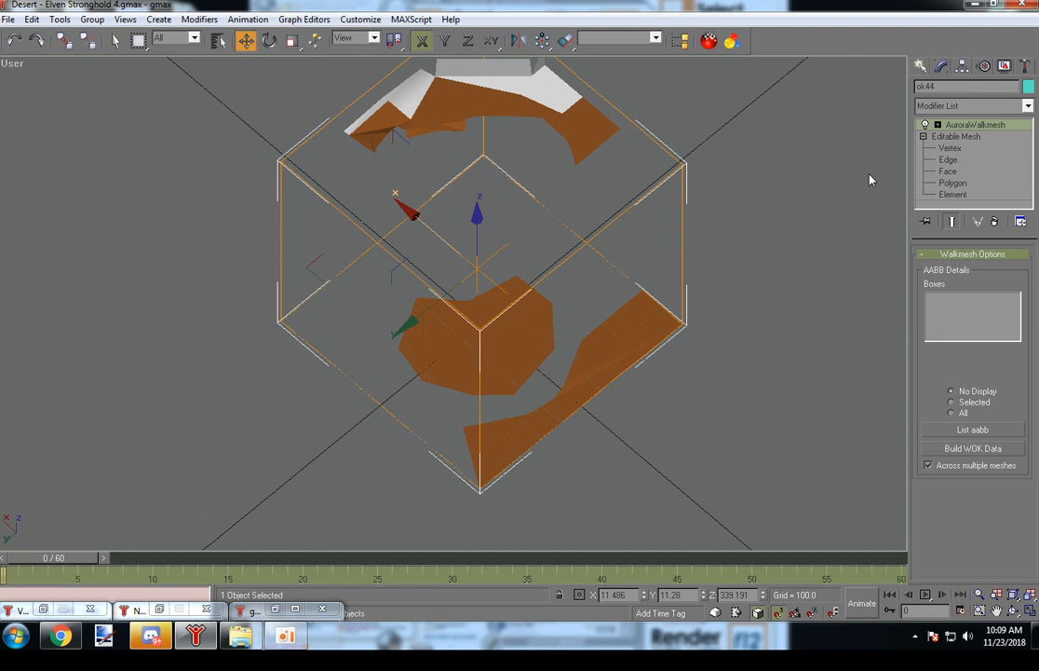
- Delete the redundant vertex of ok44 on the central octagonal platform's near edge, beside the corner vertex
click(943, 151)
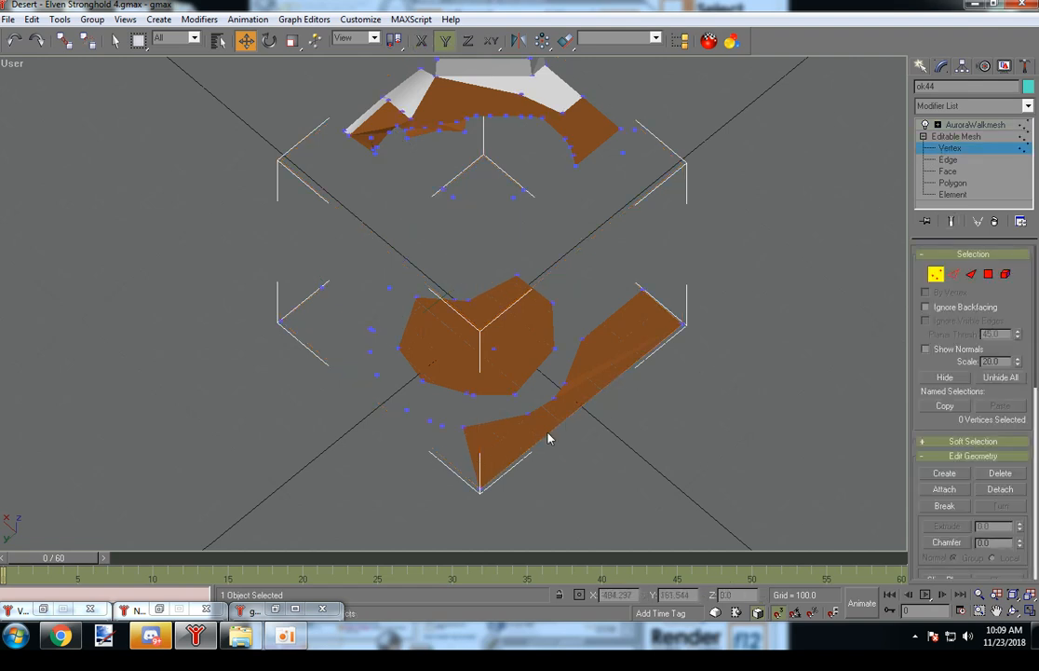
alt+middle_drag(555, 420, 574, 467)
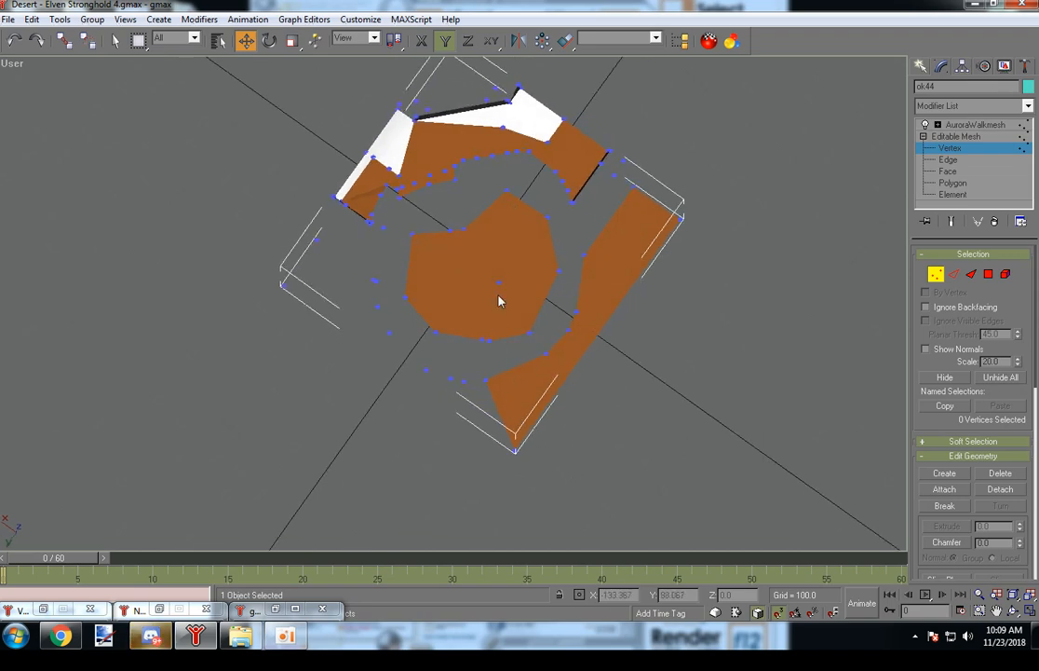
scroll(531, 421, up, 5)
scroll(475, 341, down, 1)
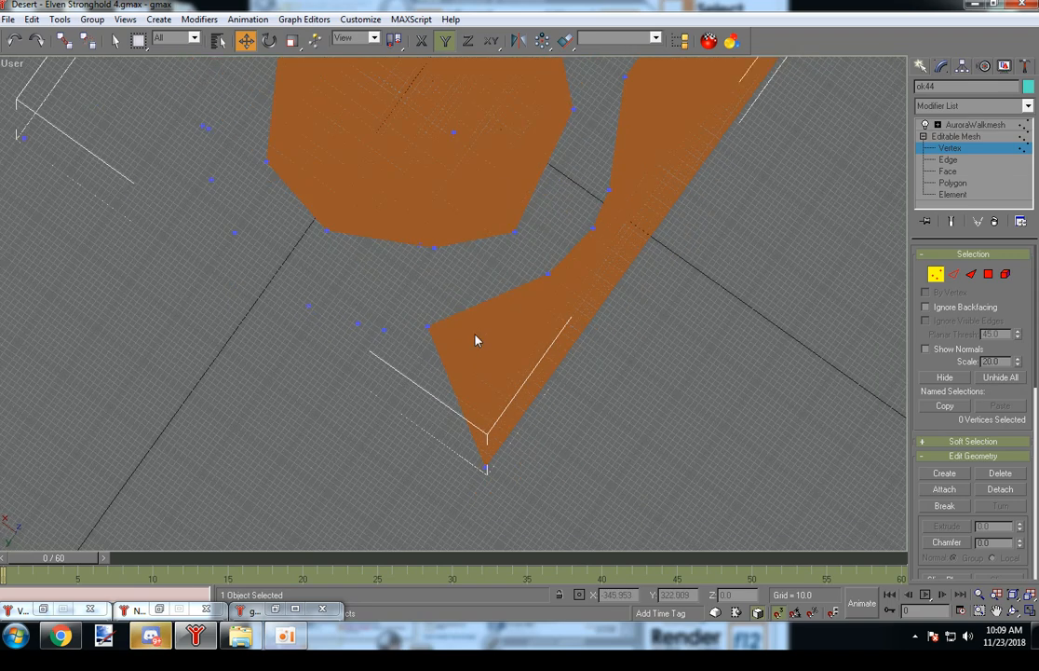
click(420, 242)
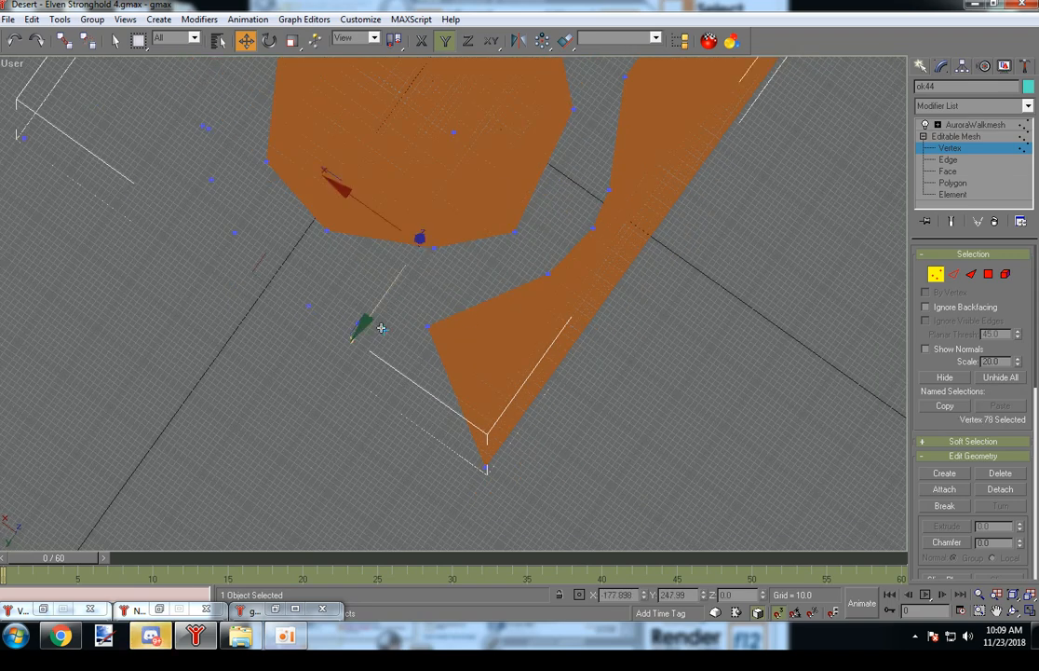
click(381, 328)
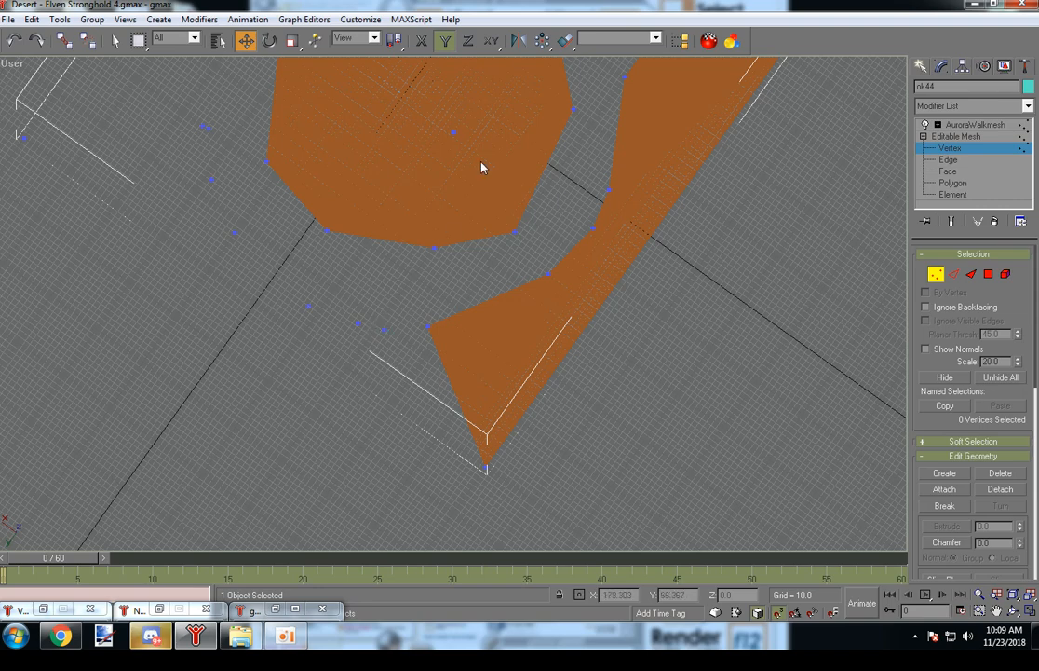
- Delete the stray vertex inside the central platform and the redundant vertex on its far edge next to the inner corner
click(453, 131)
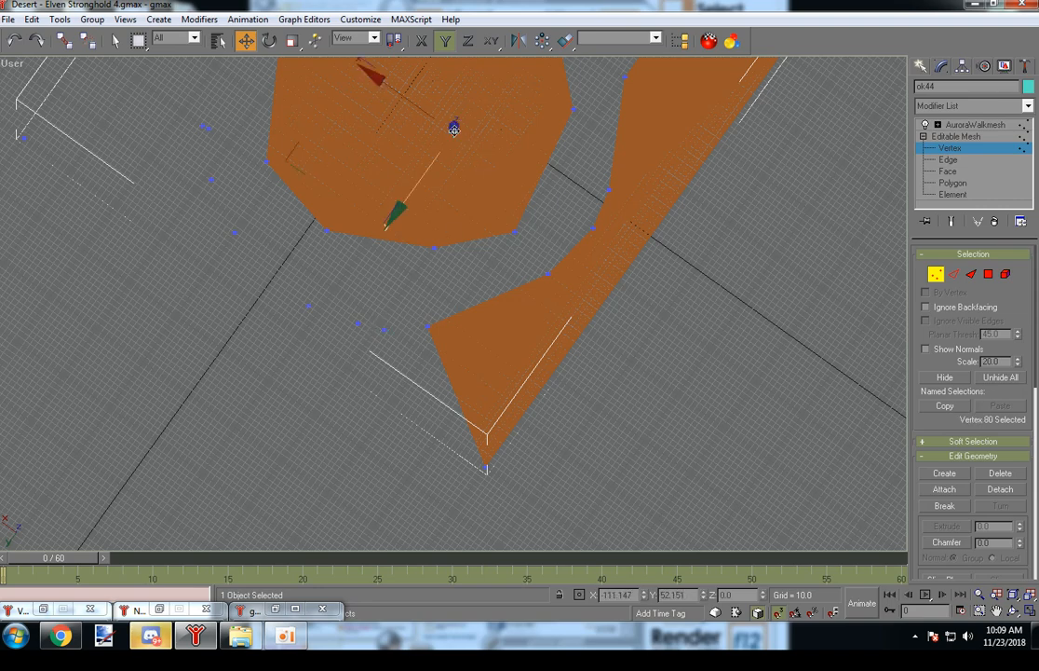
click(389, 338)
middle_drag(353, 271, 354, 353)
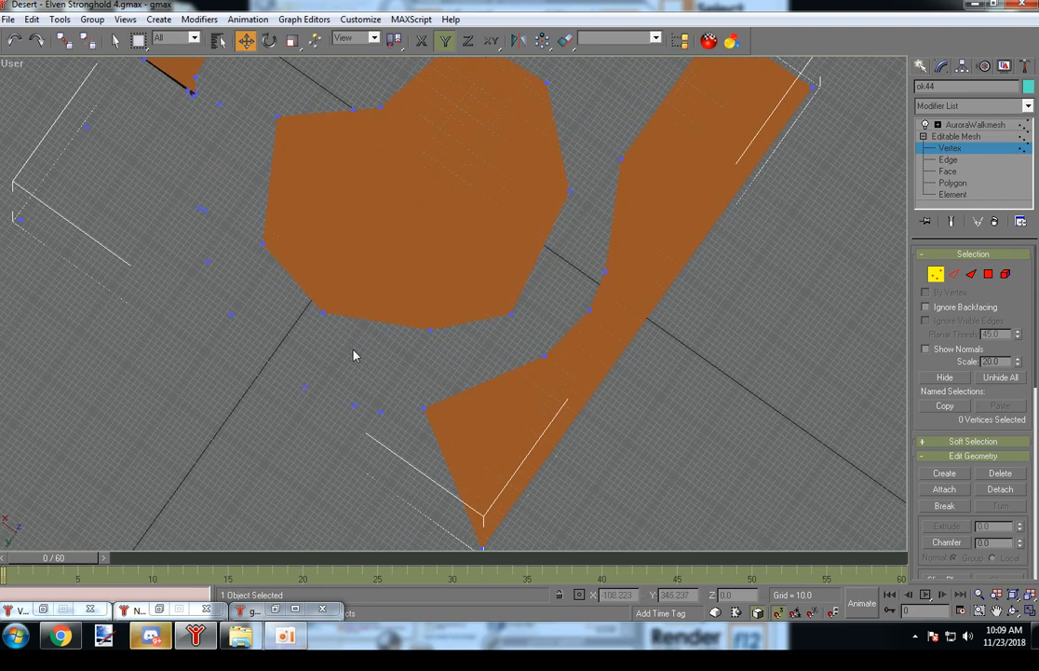
scroll(351, 348, down, 3)
scroll(371, 251, up, 2)
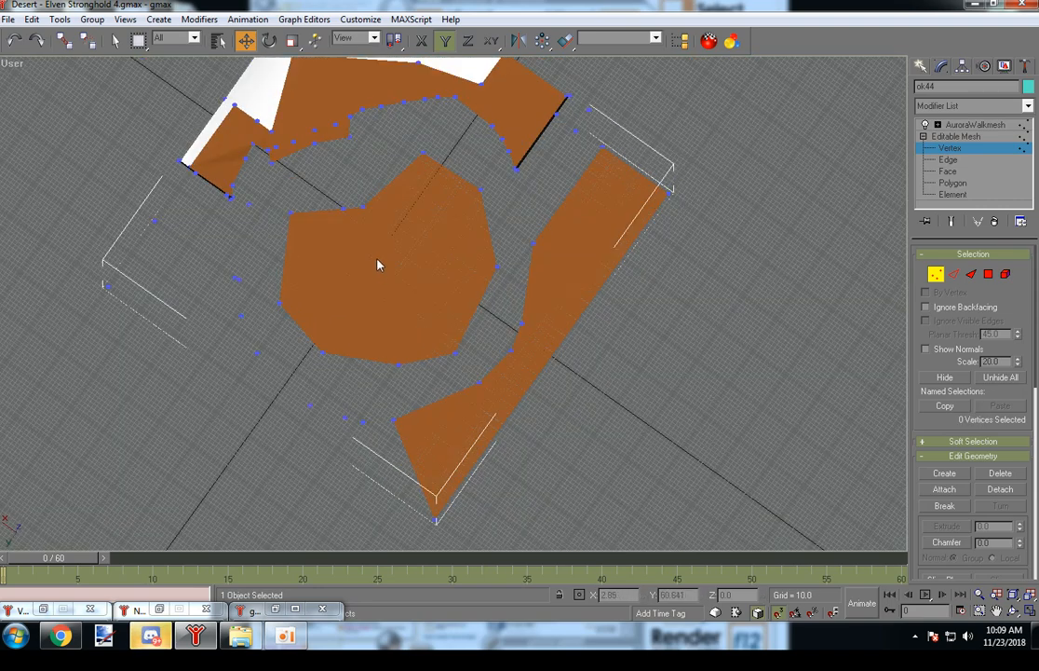
click(343, 204)
click(249, 429)
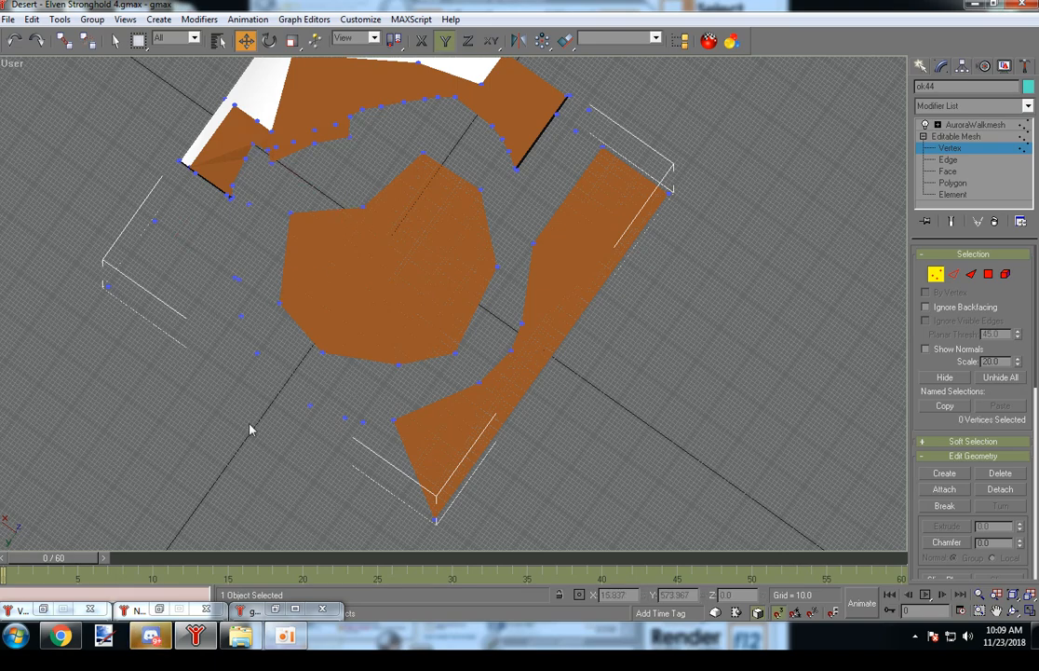
- Create two more ground faces fanning from the X -500, Y 500 tile corner to the next outline vertices
alt+middle_drag(322, 408, 485, 373)
click(475, 322)
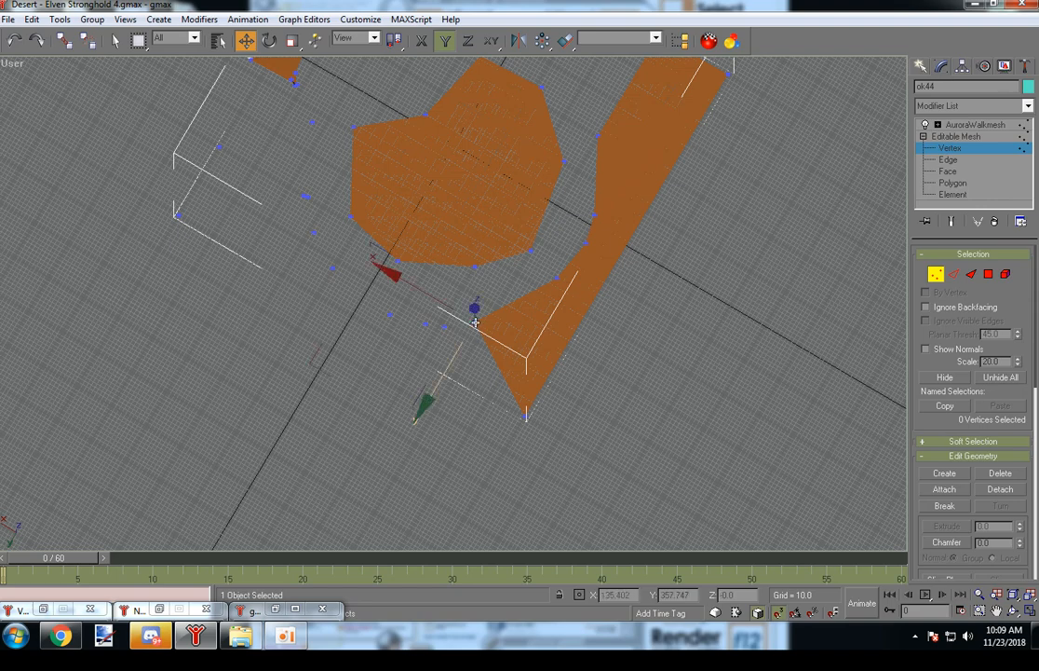
click(972, 273)
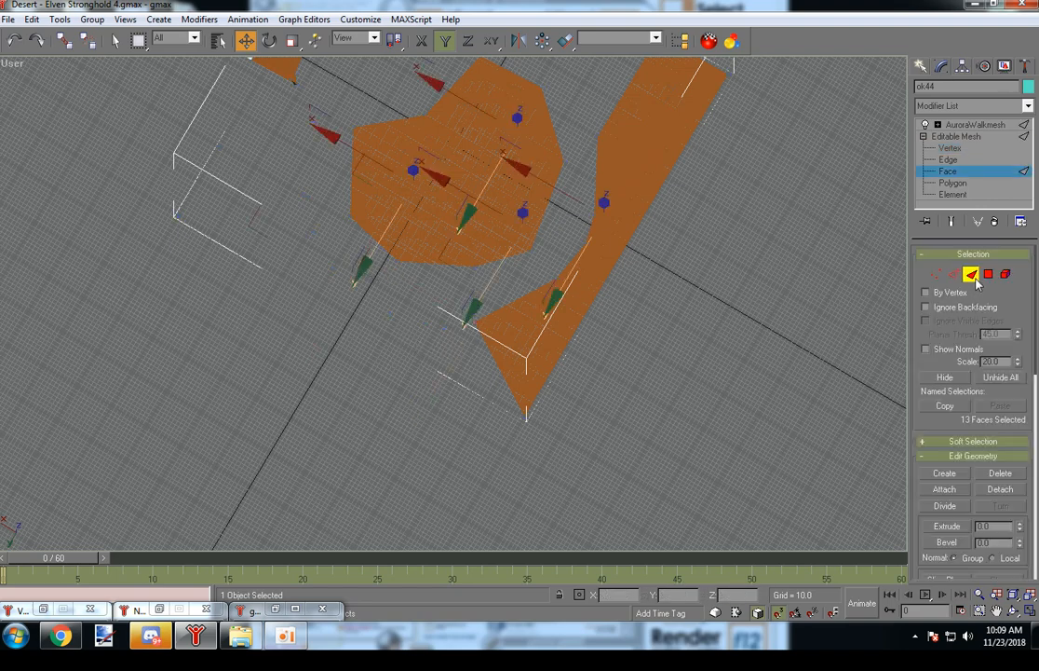
click(944, 473)
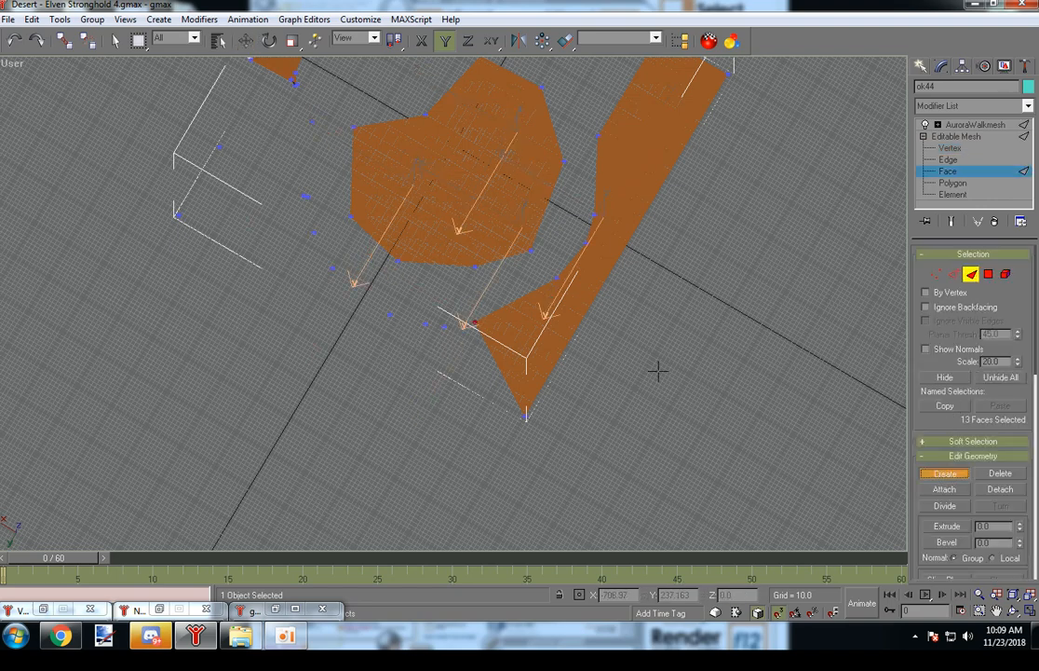
click(474, 321)
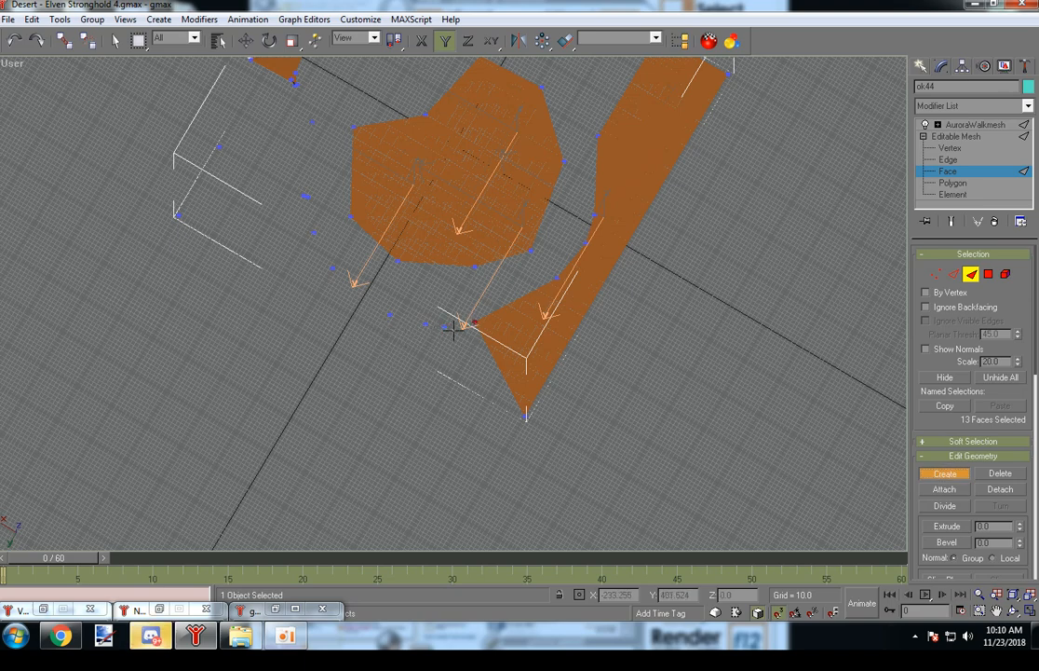
click(526, 416)
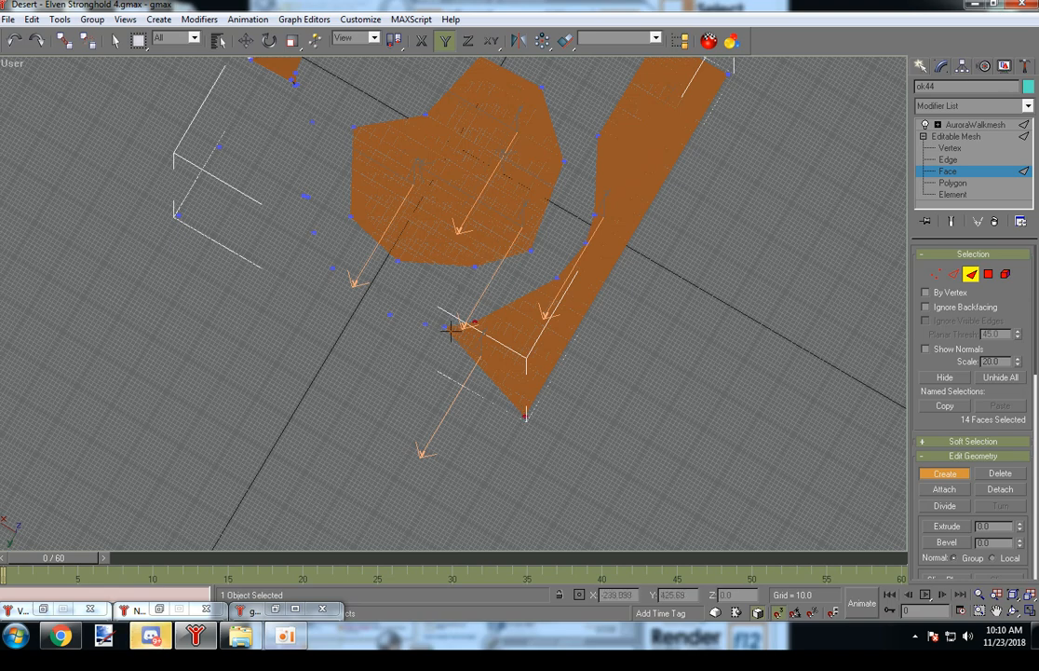
click(390, 315)
click(524, 416)
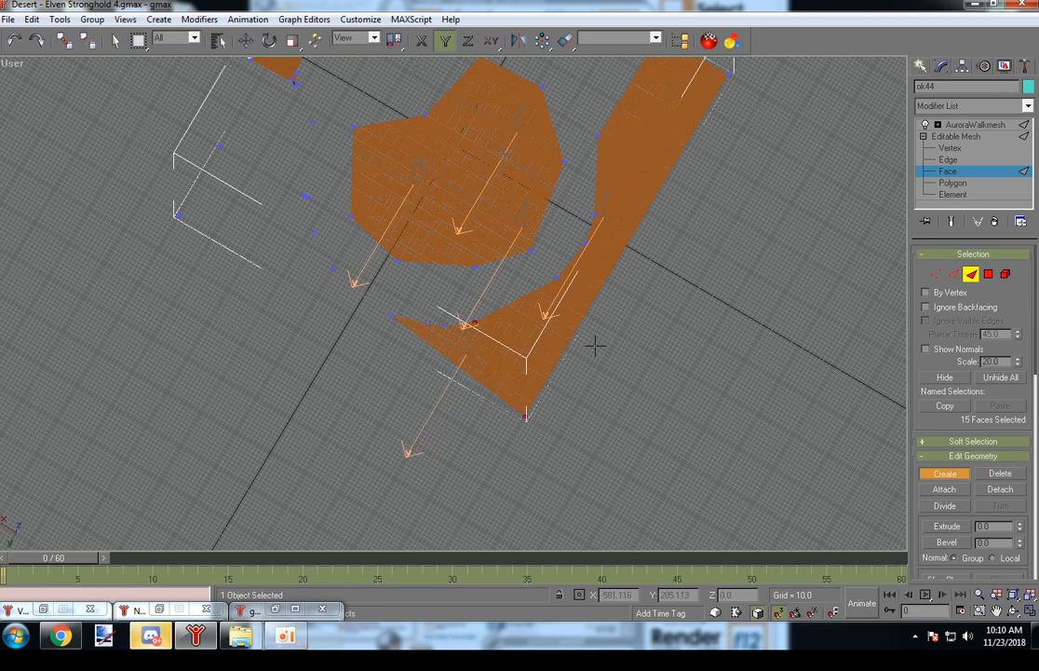
- Delete the unused vertex lying along the outline edge of the newest ground face
key(1)
key(w)
key(F5)
click(433, 442)
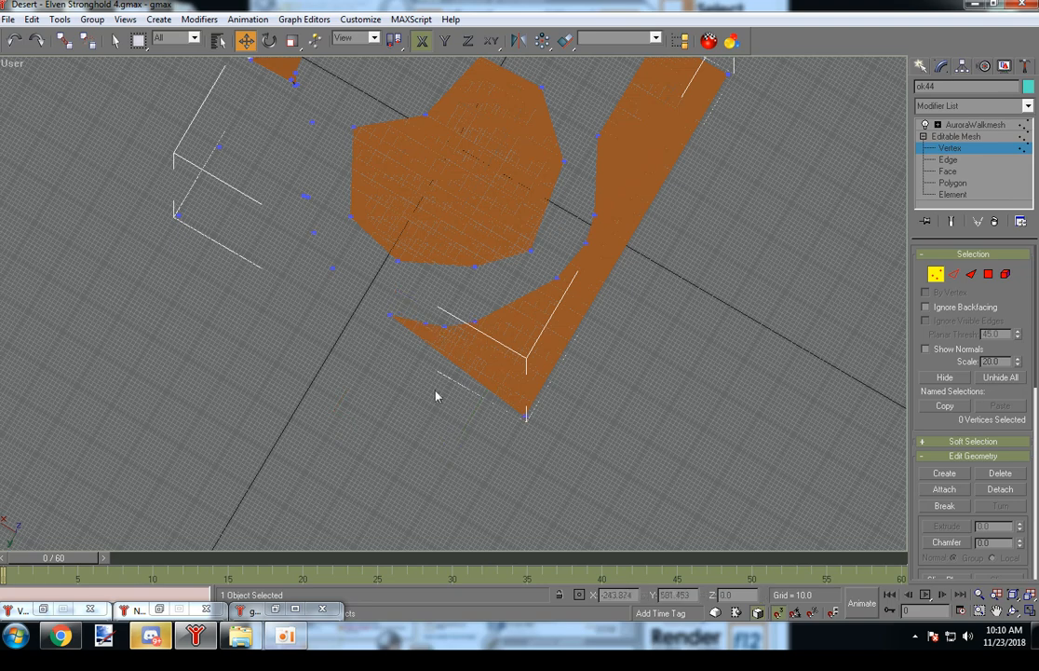
click(424, 324)
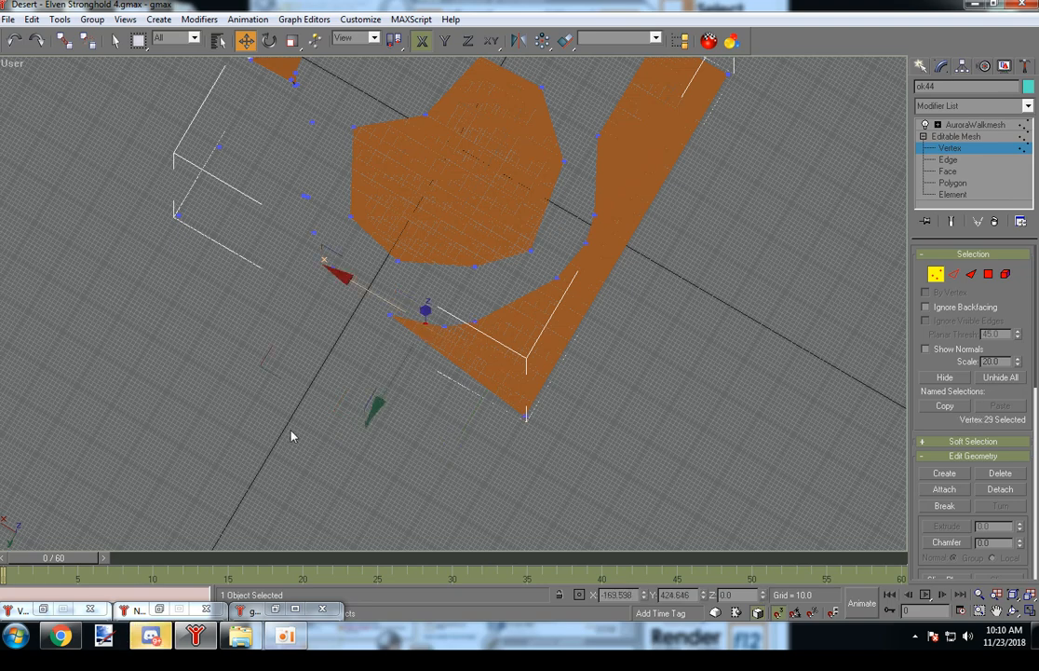
click(346, 341)
- Create a face from the last outline vertex to both tile corners on this side, and another from the second corner to a further outline vertex
middle_drag(399, 389, 499, 266)
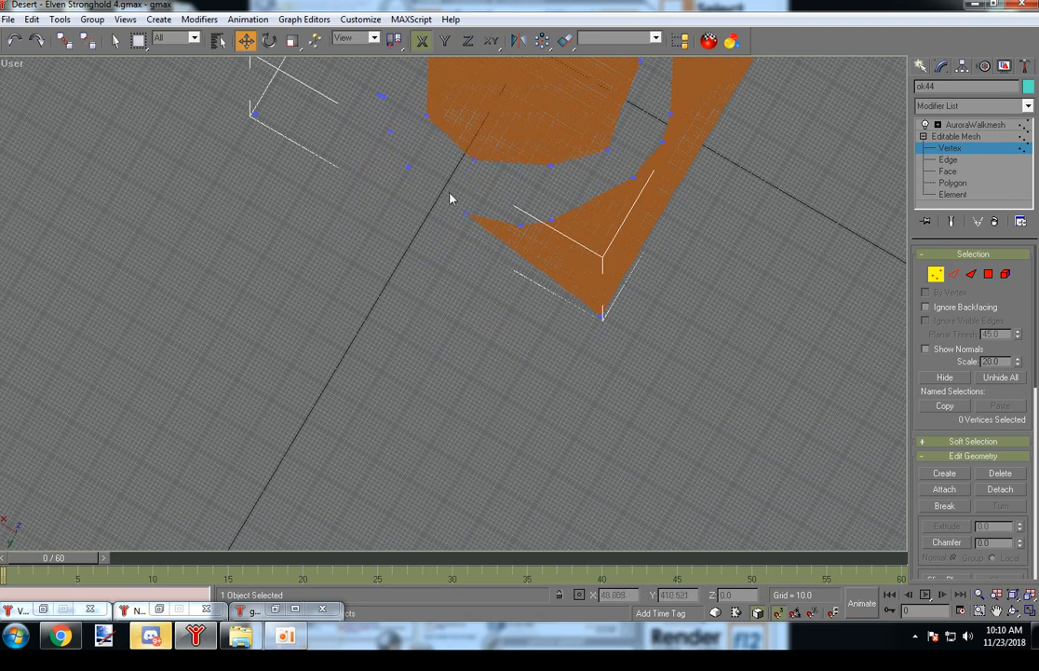
click(409, 169)
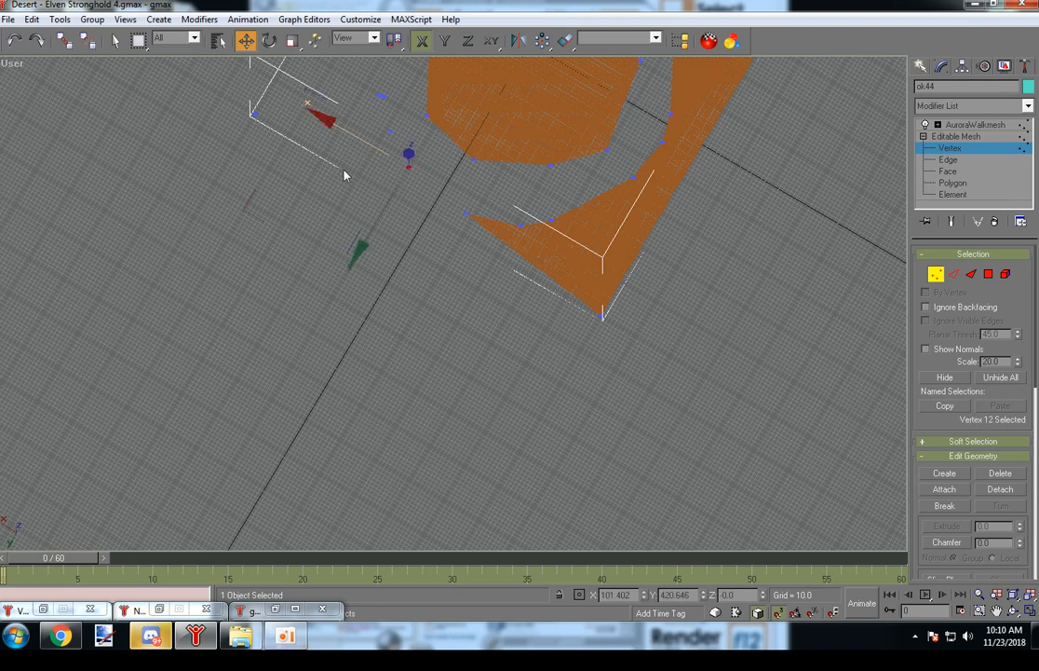
click(971, 274)
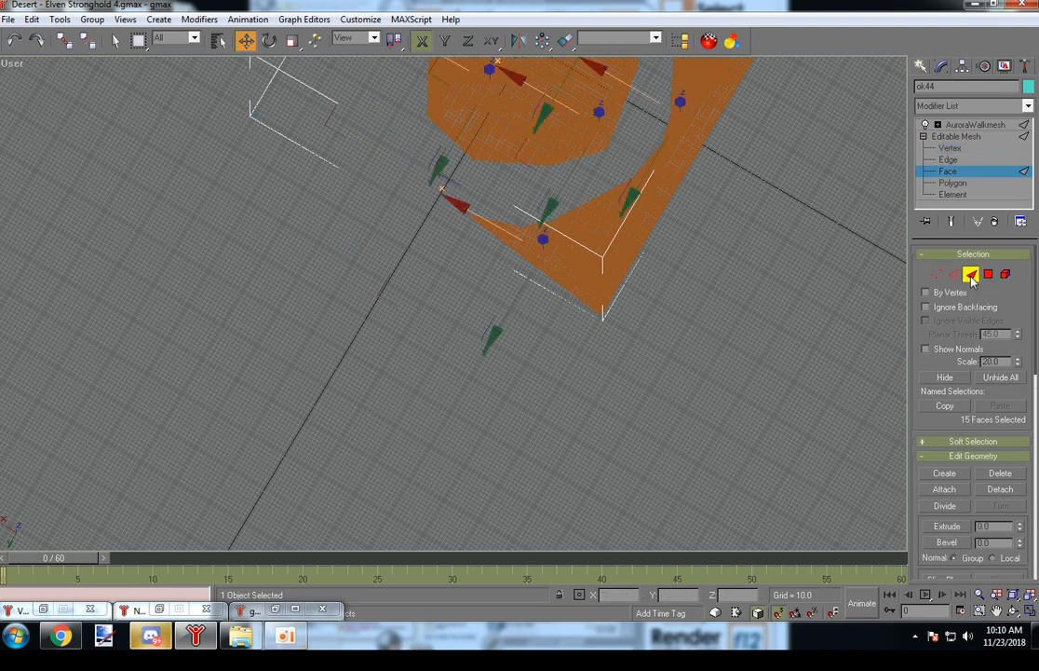
click(944, 473)
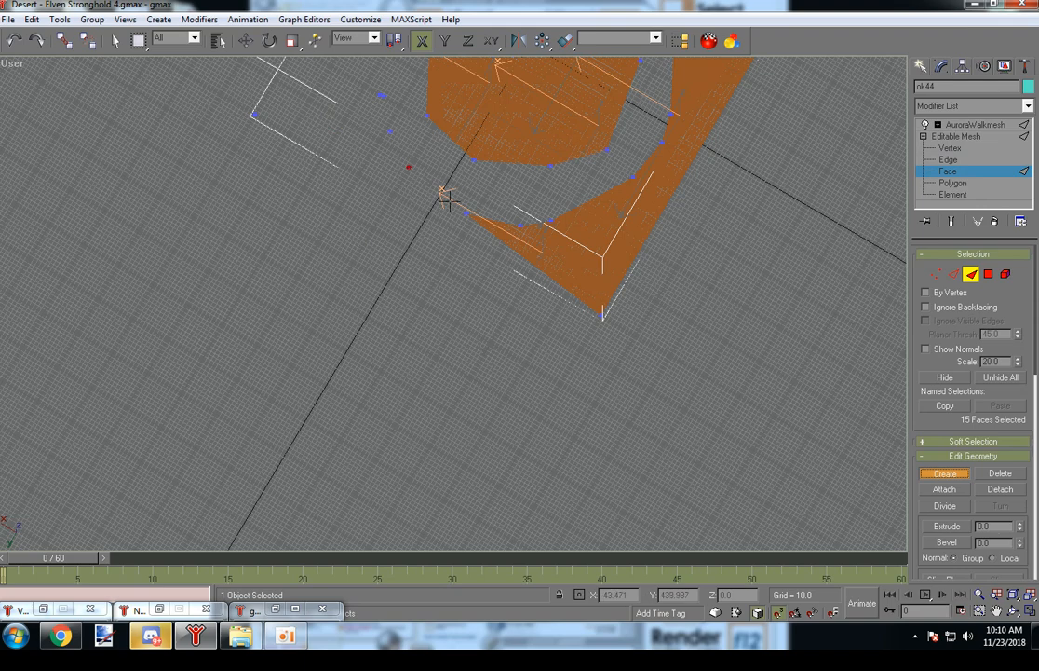
click(466, 213)
click(254, 114)
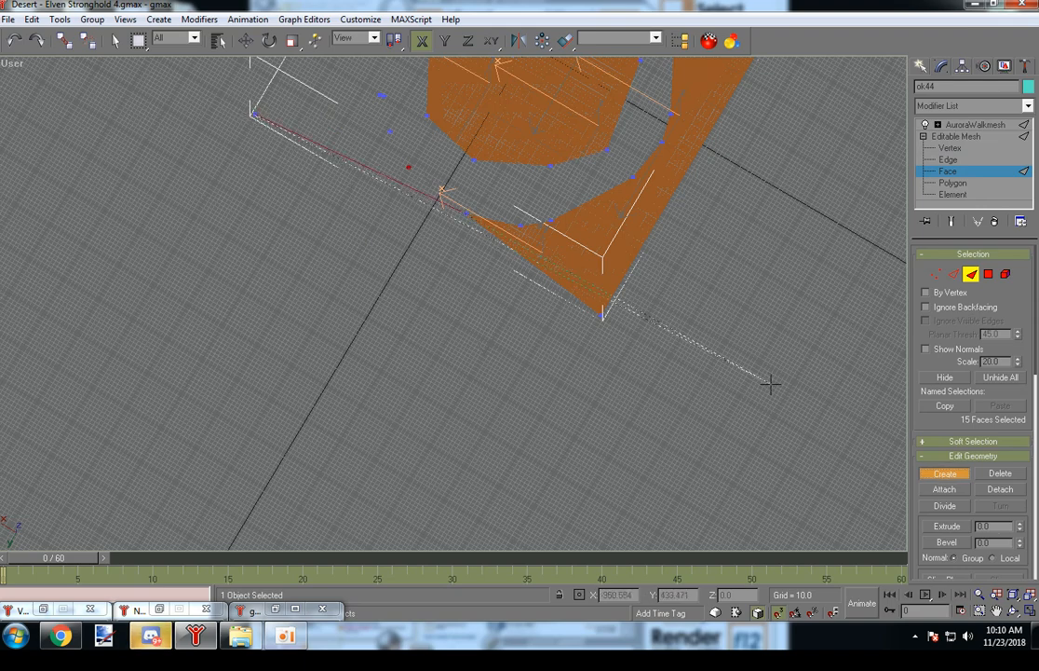
click(604, 317)
alt+middle_drag(599, 347, 667, 380)
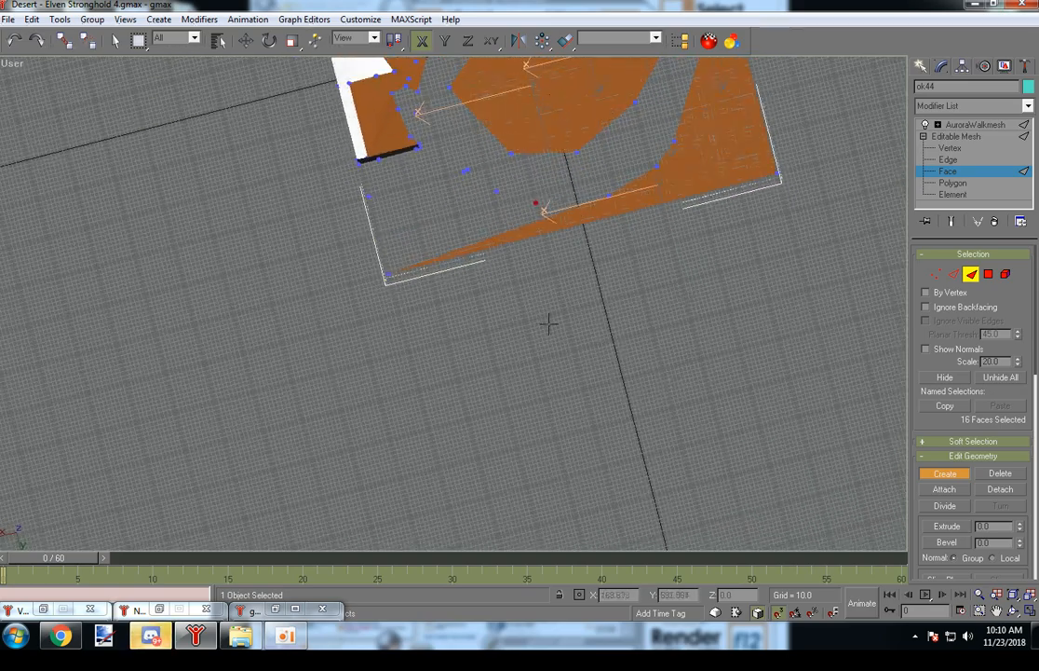
click(497, 190)
click(388, 274)
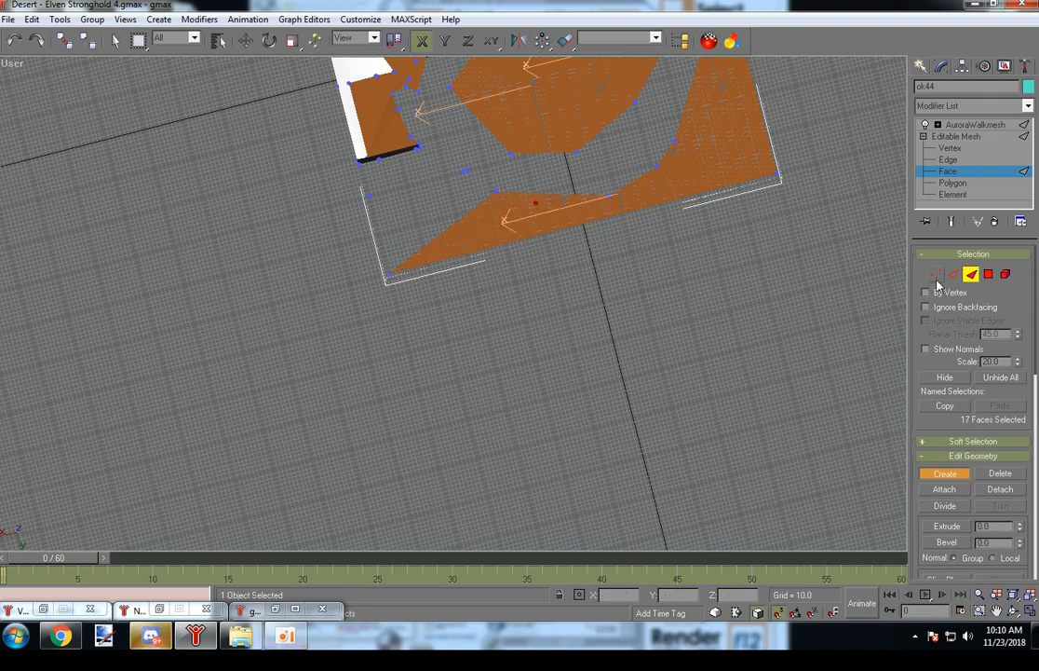
- Delete the leftover outline vertex now covered by the newest ground face
key(1)
key(w)
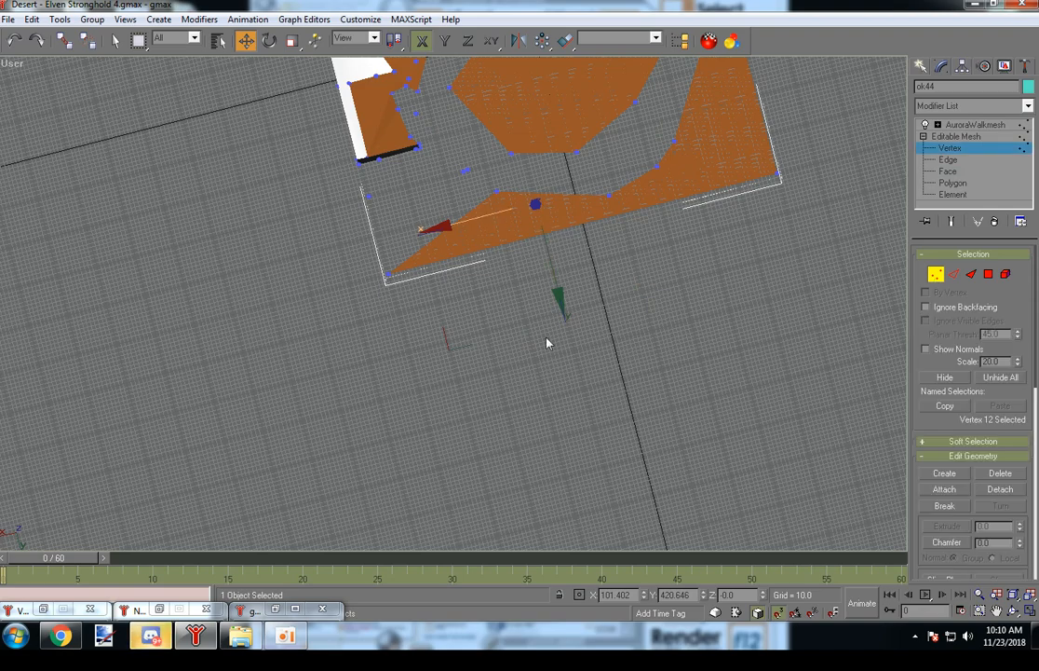
click(557, 377)
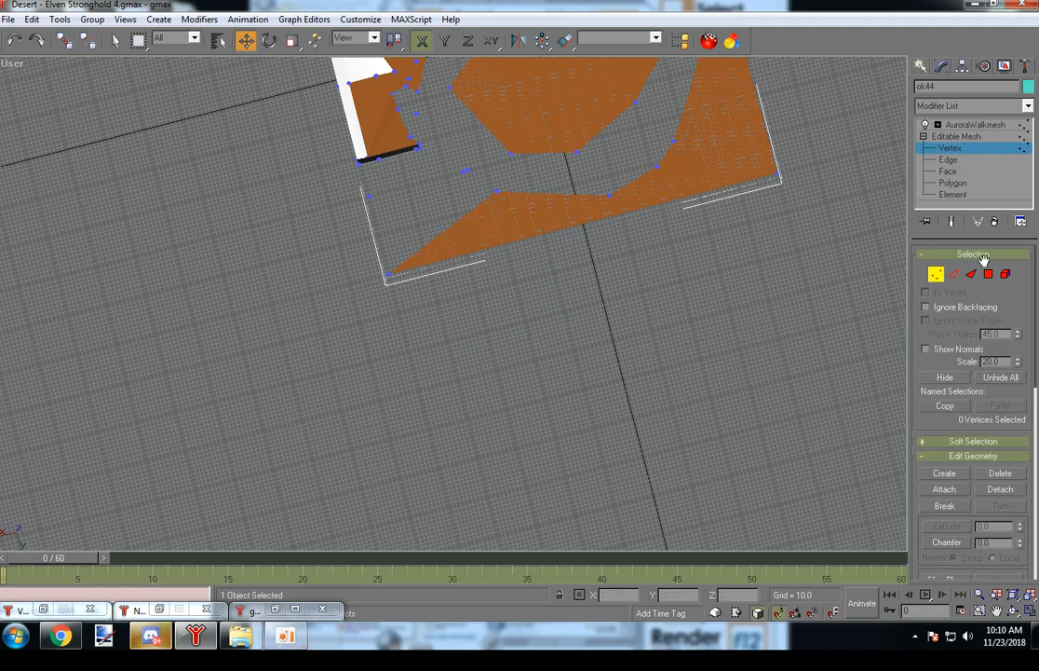
- Create two faces filling the ground between the second tile corner, the vertex on the adjoining tile edge and the next outline vertices
key(3)
click(943, 473)
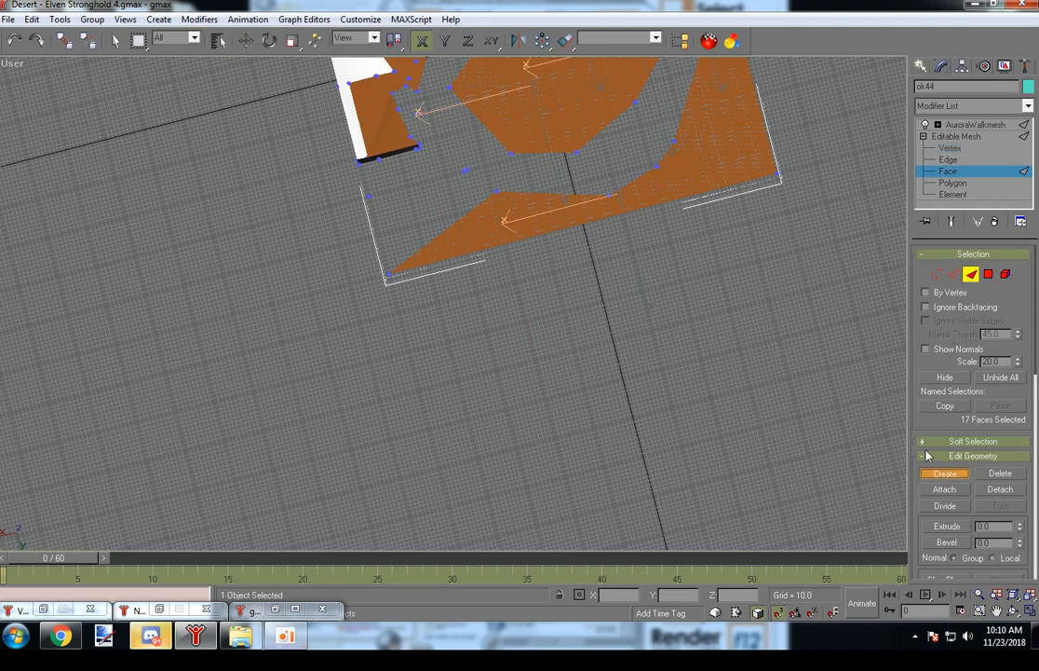
alt+middle_drag(455, 160, 445, 147)
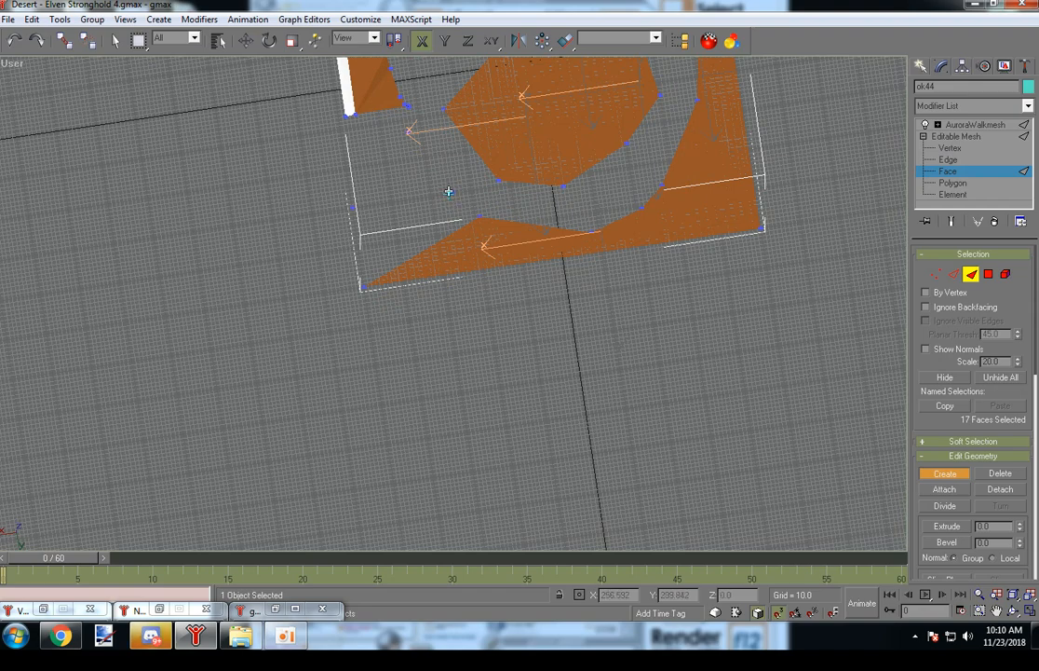
click(354, 207)
click(362, 288)
click(479, 215)
click(450, 195)
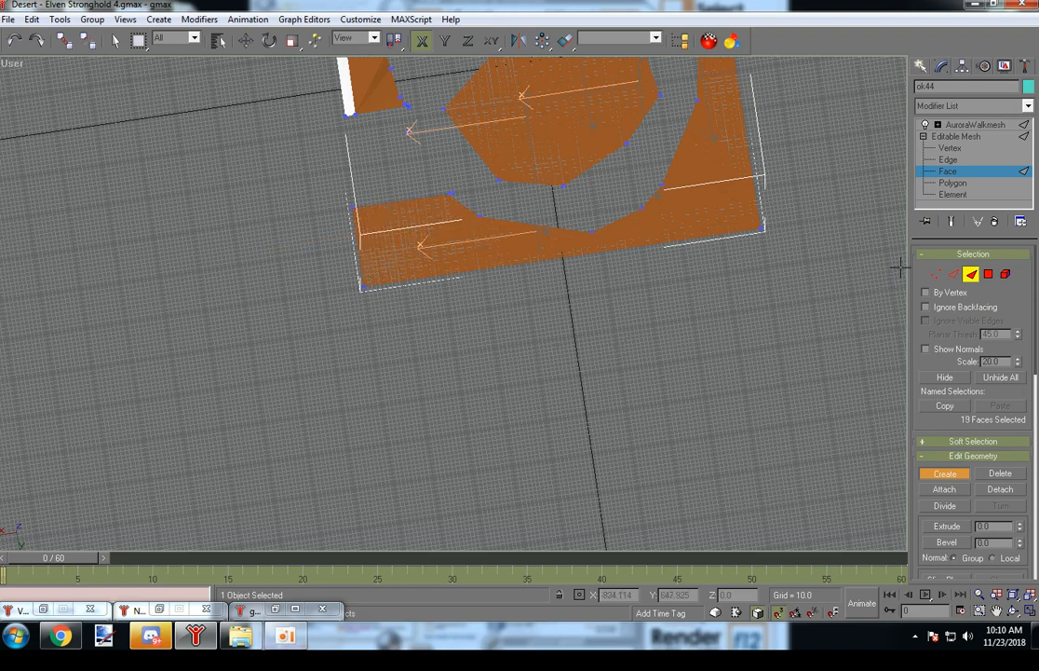
- Clone the ground vertex on the tile edge near the last empty corner as an element and set the copy's X to 500
key(1)
key(w)
click(453, 191)
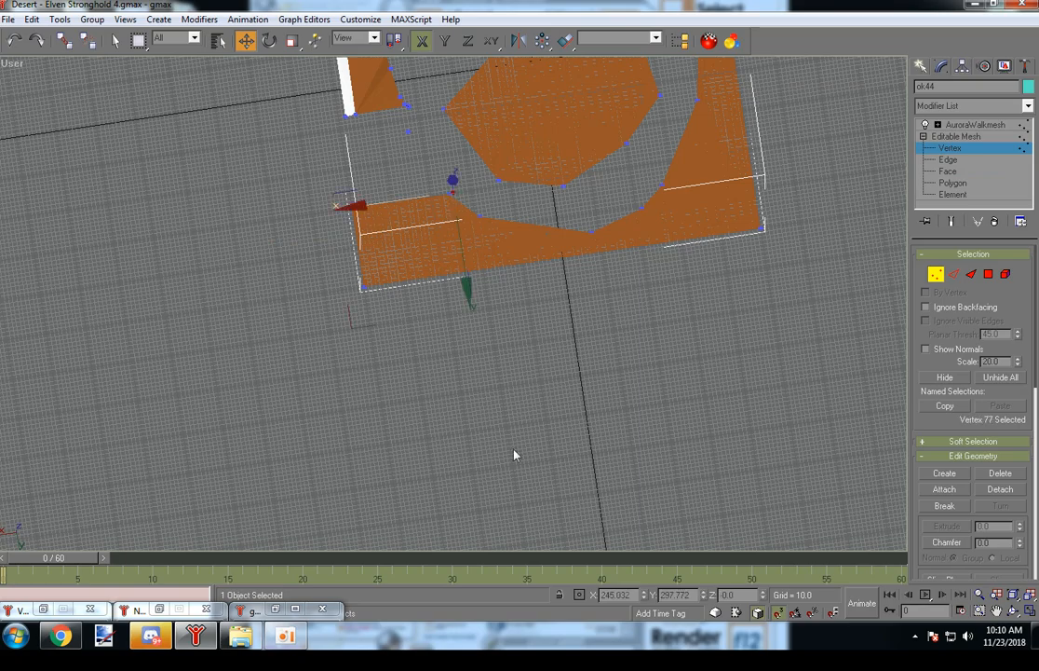
click(628, 484)
alt+middle_drag(684, 436, 597, 377)
alt+middle_drag(659, 371, 541, 371)
scroll(581, 371, down, 5)
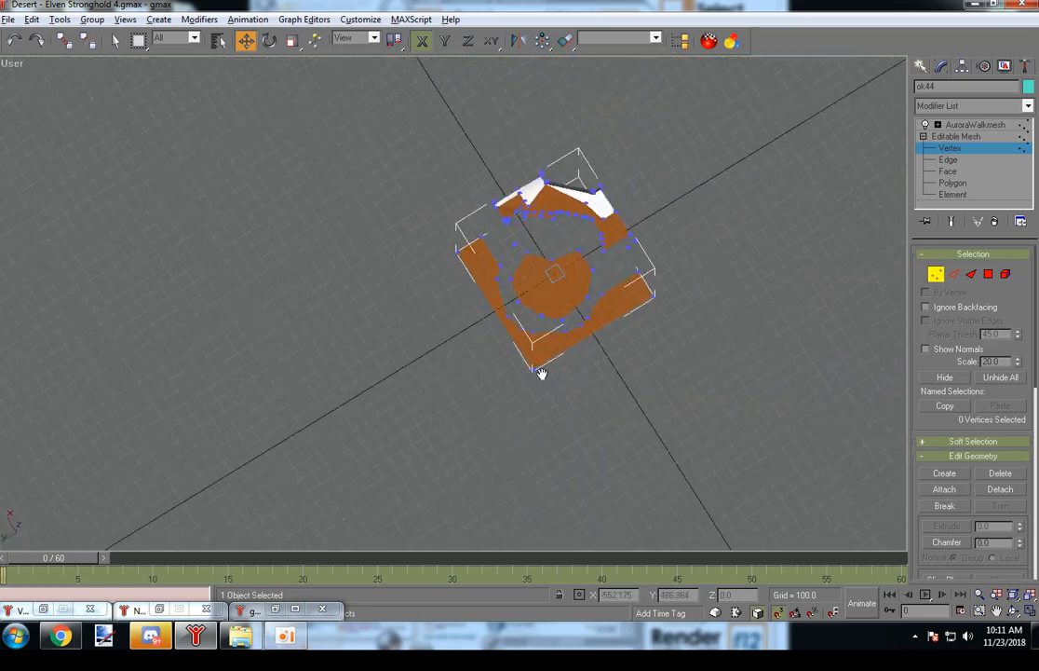
alt+middle_drag(579, 410, 547, 322)
alt+middle_drag(549, 420, 605, 420)
scroll(549, 394, up, 5)
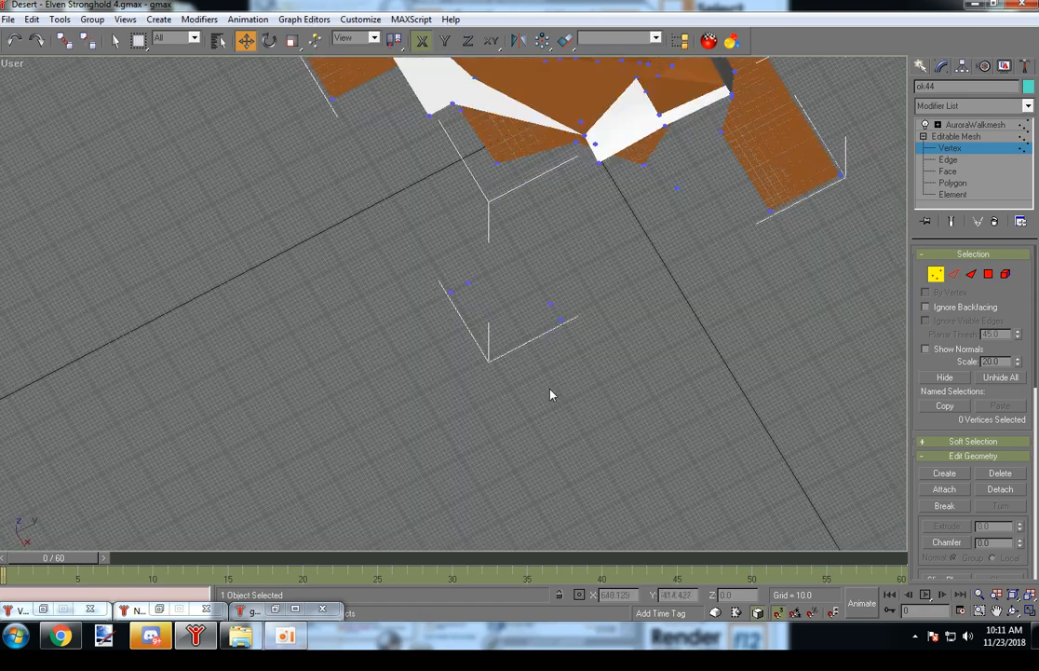
click(448, 294)
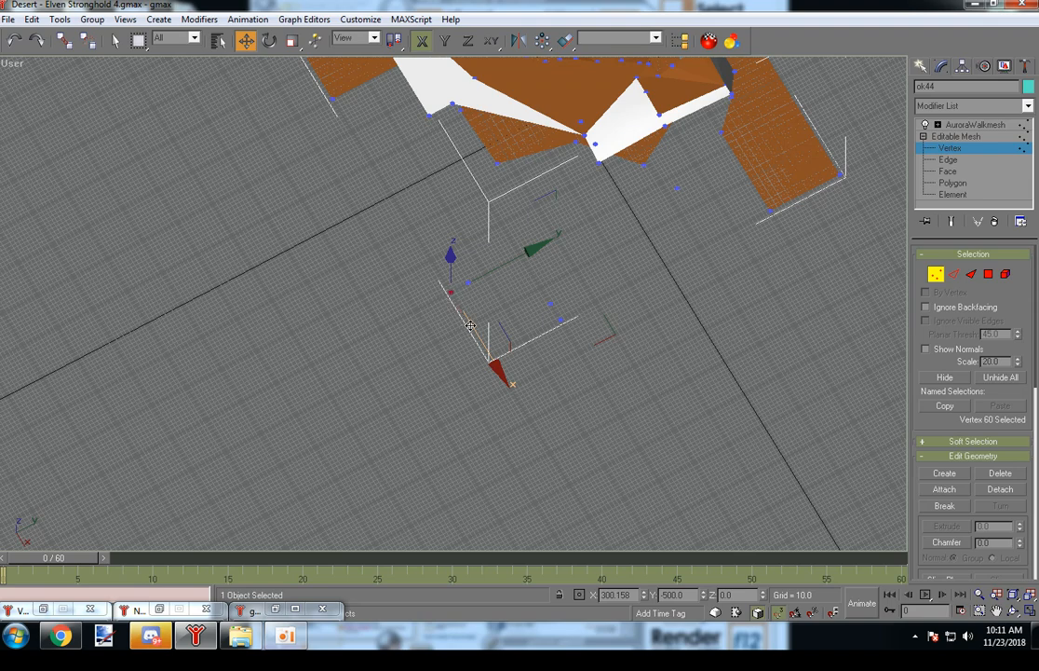
shift+drag(489, 368, 489, 369)
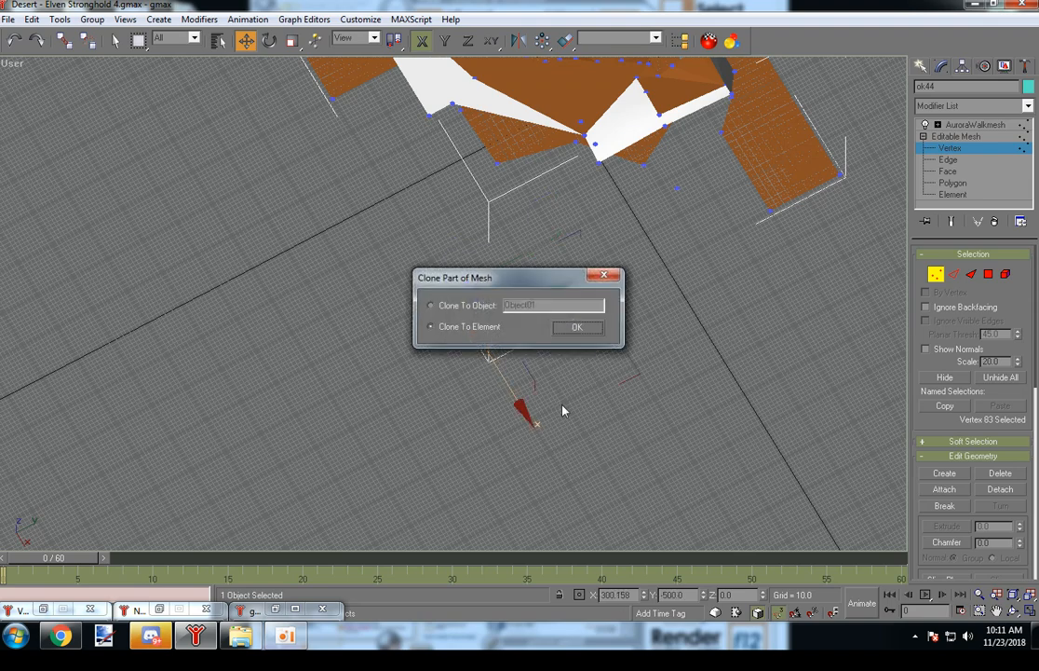
click(589, 331)
click(477, 331)
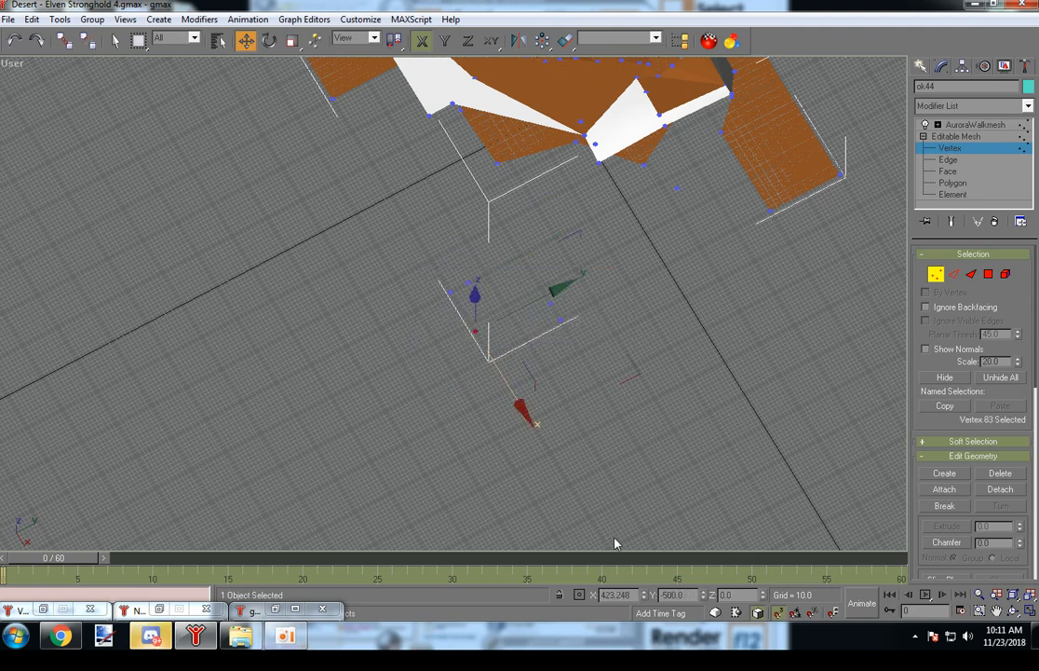
text(500)
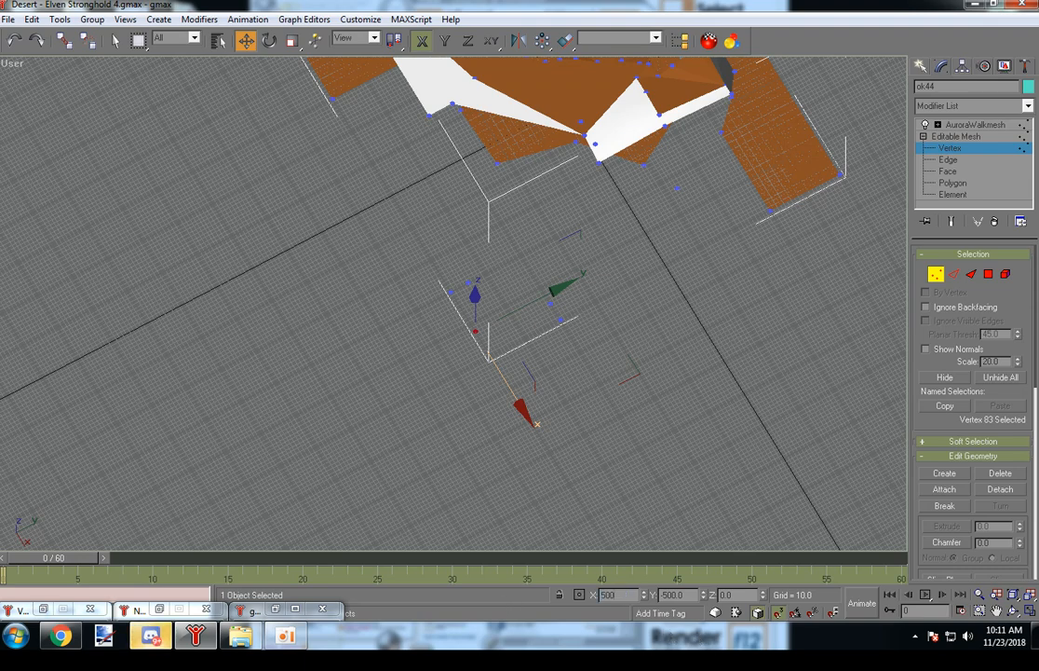
key(Return)
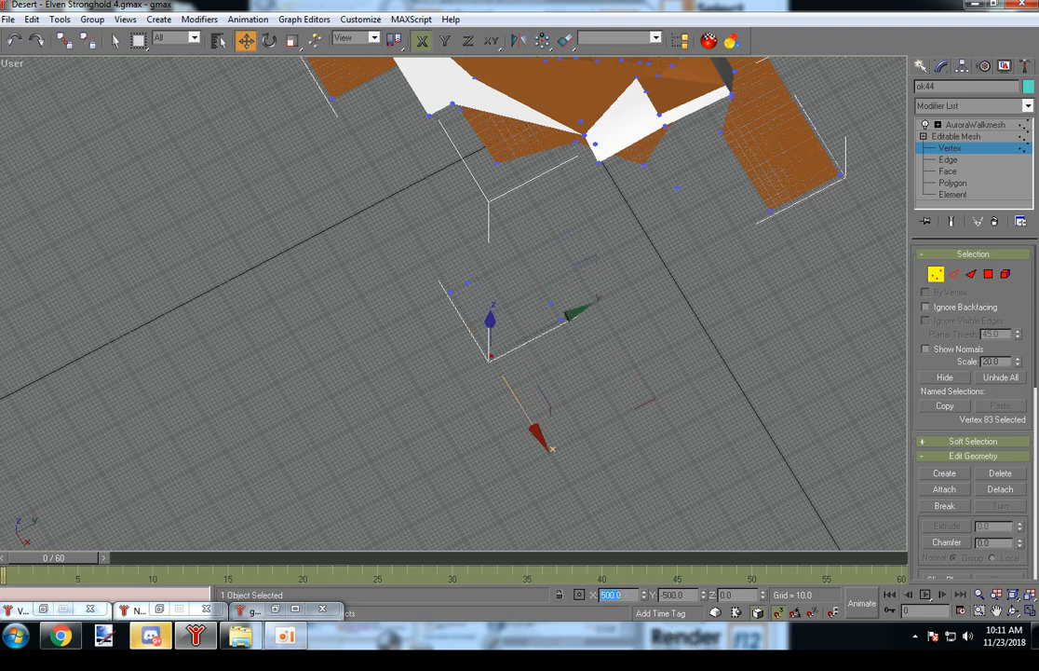
- Create three ground faces filling the last tile corner between the new corner vertex, both tile-edge vertices and the two inner outline vertices
click(971, 276)
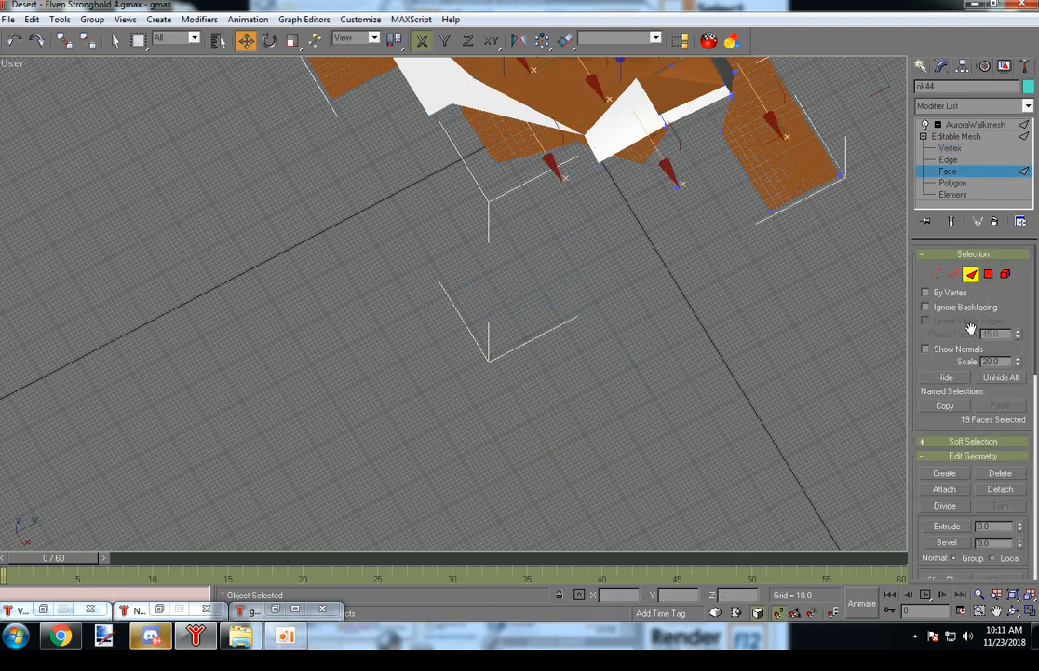
click(962, 471)
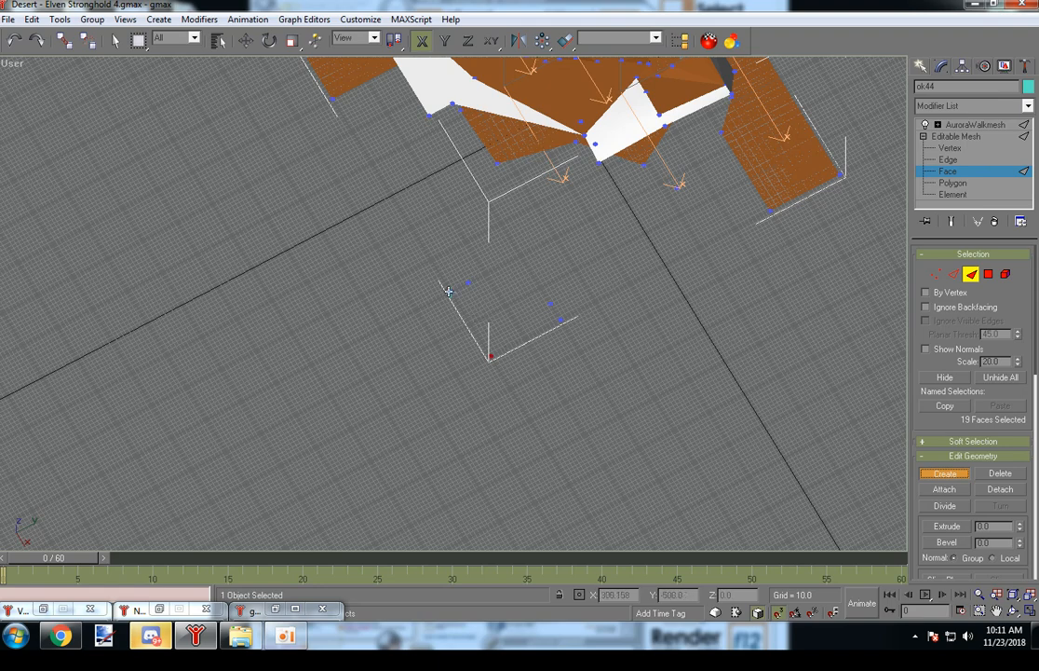
click(491, 356)
click(470, 282)
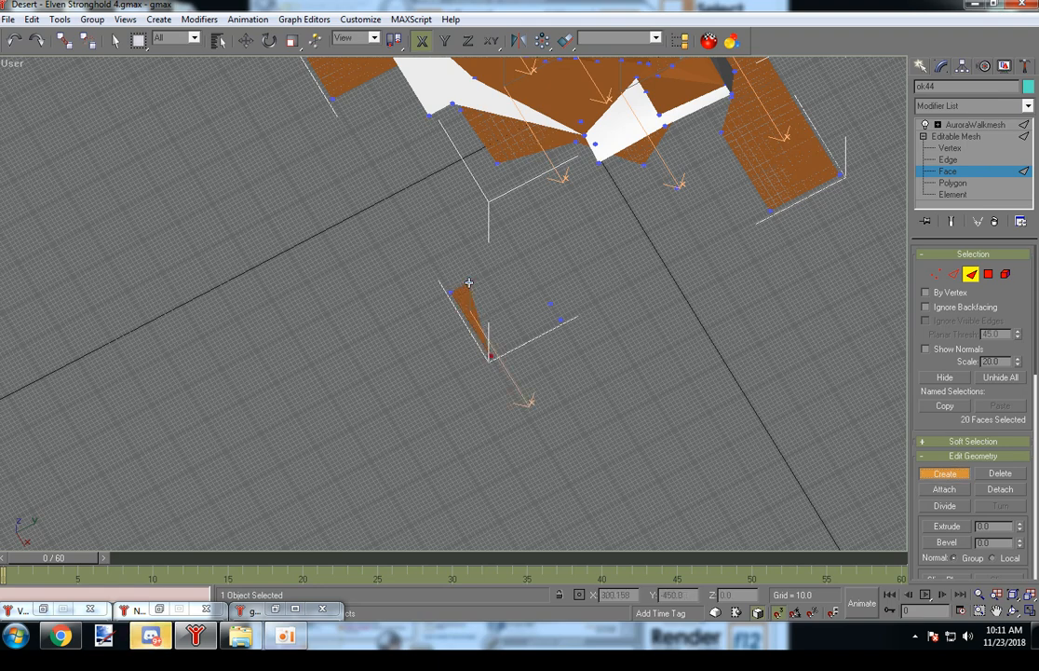
click(549, 303)
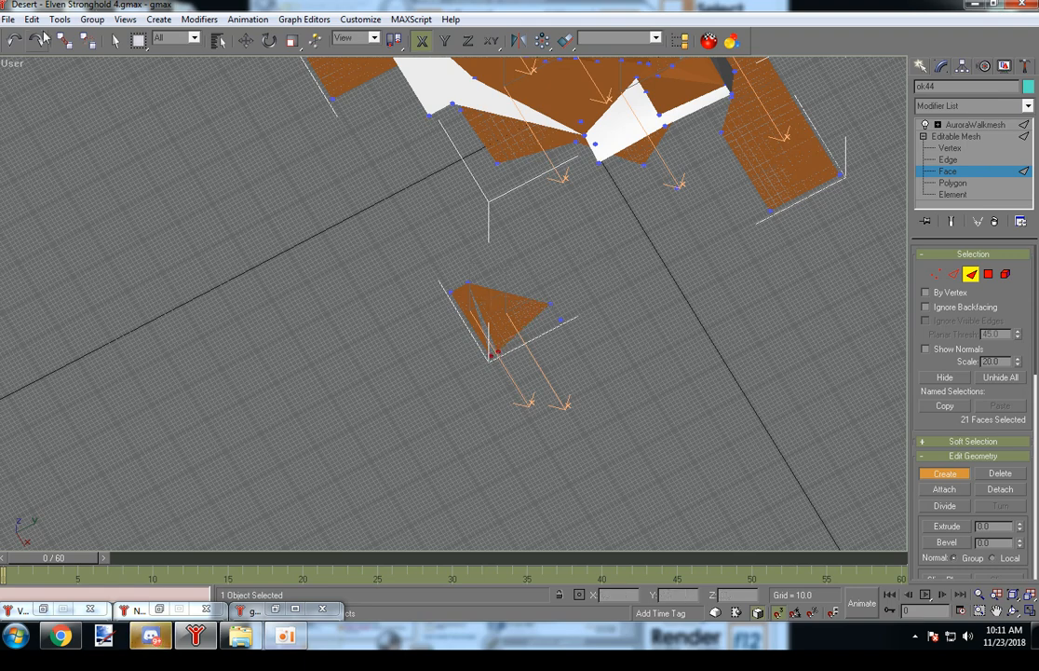
click(14, 41)
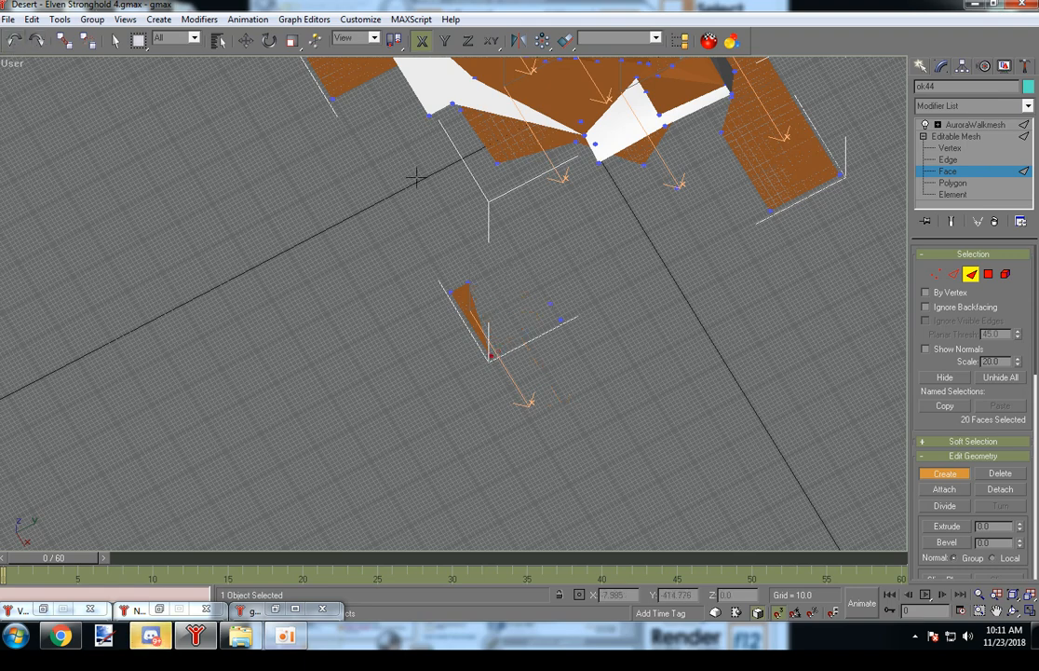
click(490, 357)
click(547, 302)
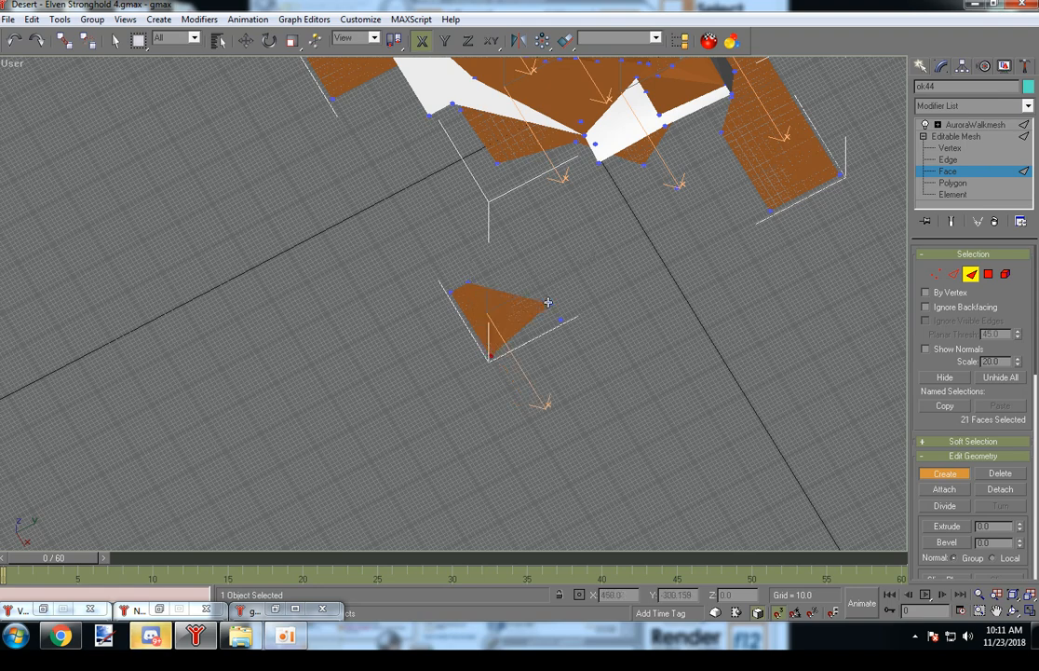
click(490, 357)
click(560, 320)
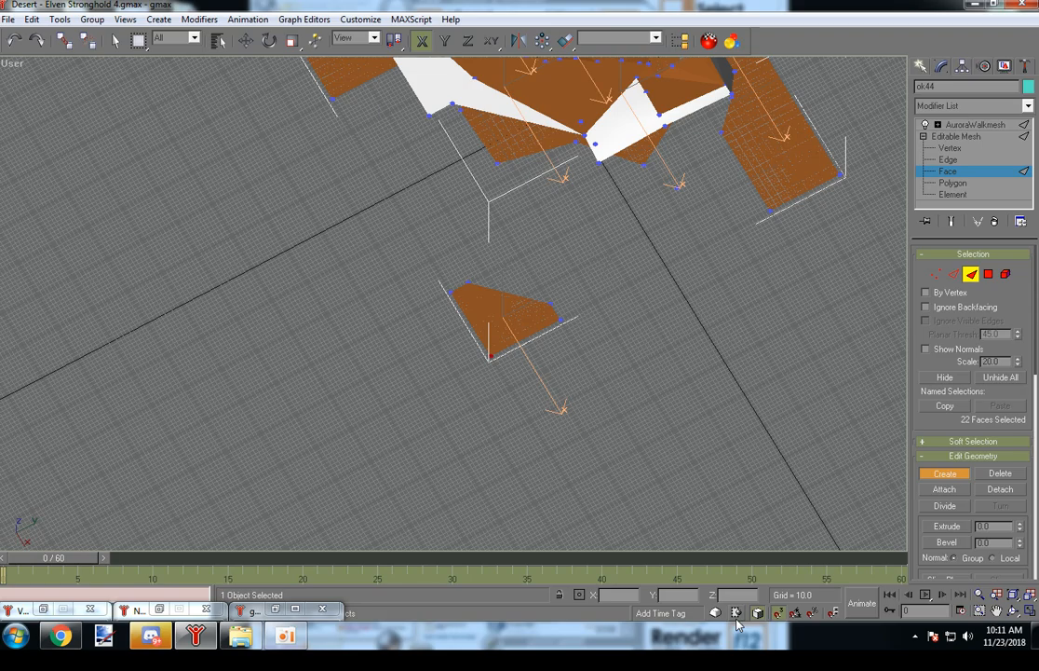
- Create two faces forming a narrow vertical wall from one short inner edge of the corner ground patch up to the platform vertices
mouse_move(603, 345)
alt+middle_down()
mouse_move(545, 332)
mouse_move(563, 367)
mouse_move(553, 372)
mouse_move(589, 331)
alt+middle_up()
alt+drag(590, 331, 518, 280)
scroll(518, 280, down, 7)
alt+middle_drag(518, 280, 428, 234)
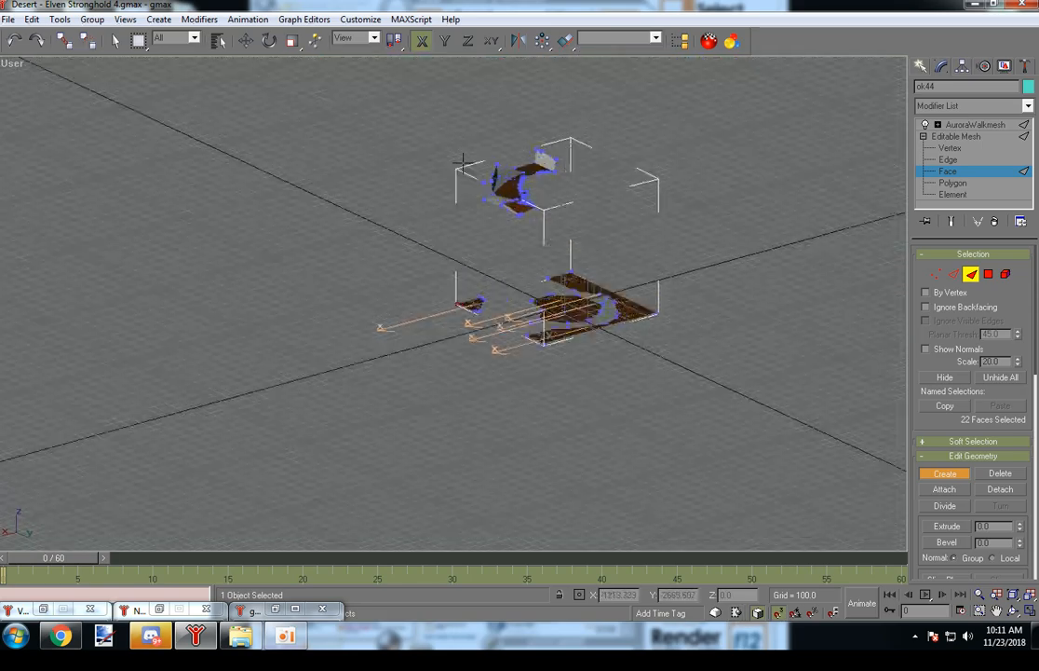
scroll(462, 163, up, 5)
alt+middle_drag(475, 283, 530, 174)
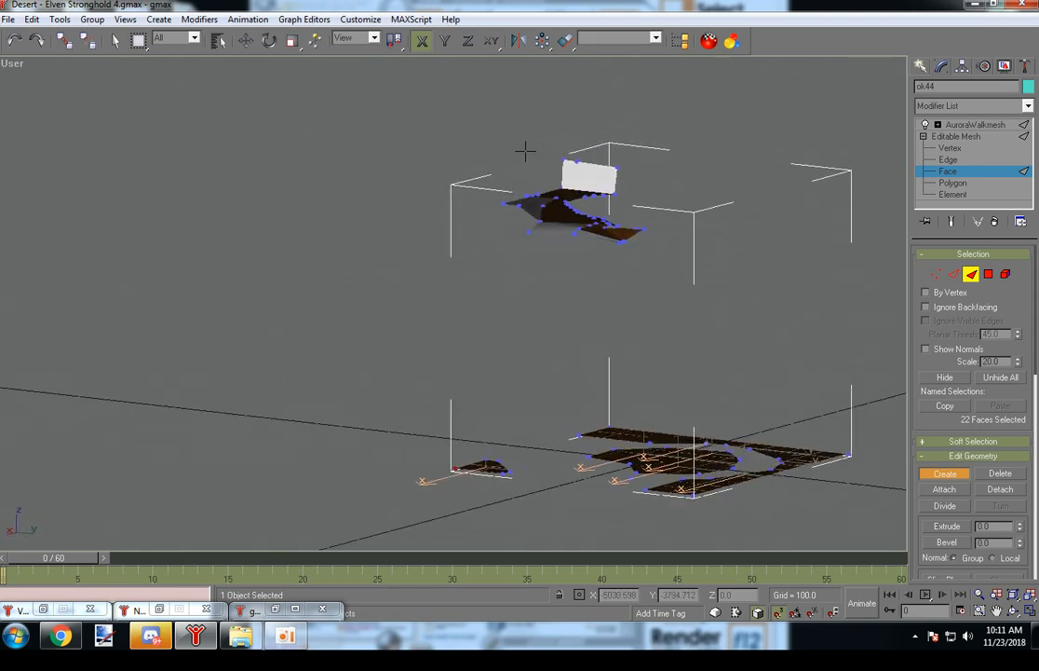
click(500, 179)
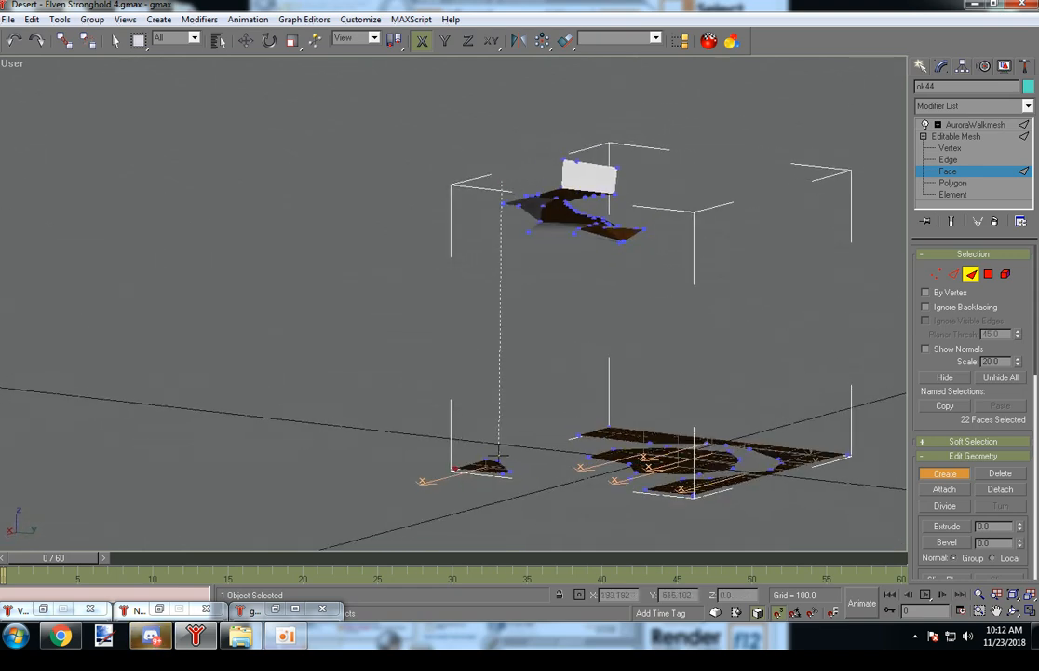
click(485, 461)
click(501, 469)
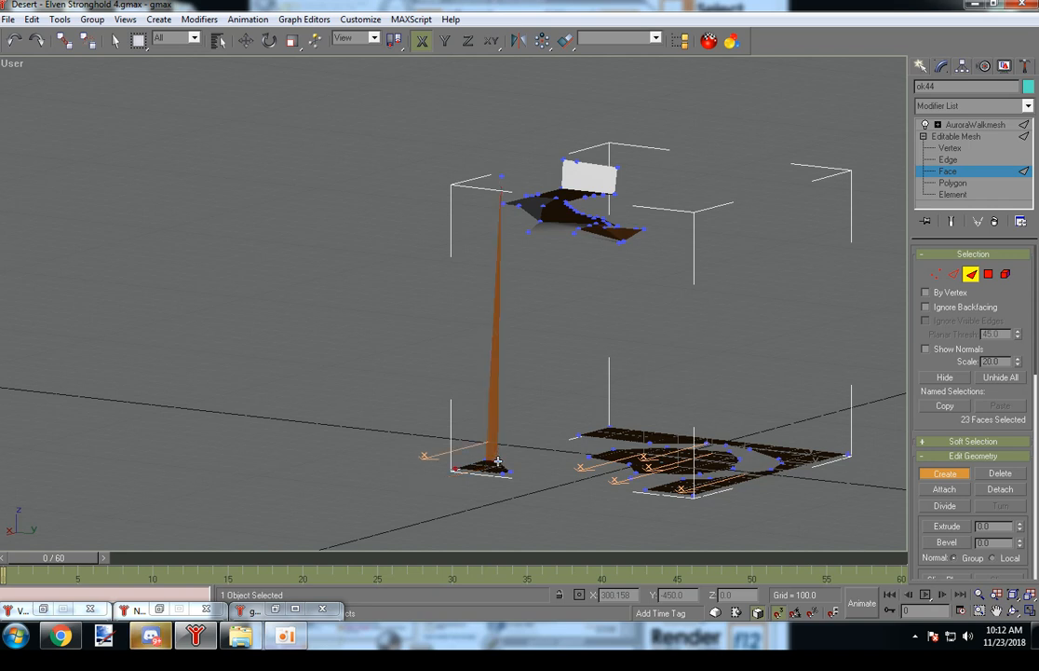
click(503, 175)
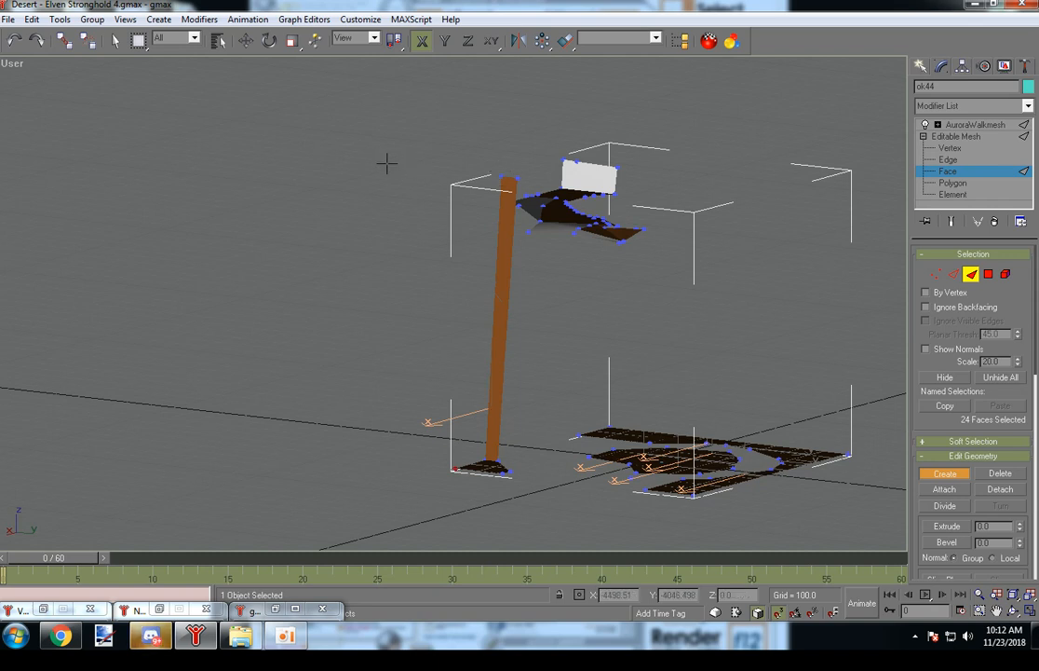
- Create two faces for a second narrow vertical wall from the corner patch's opposite short edge up to the platform vertices above it
alt+middle_drag(353, 209, 372, 121)
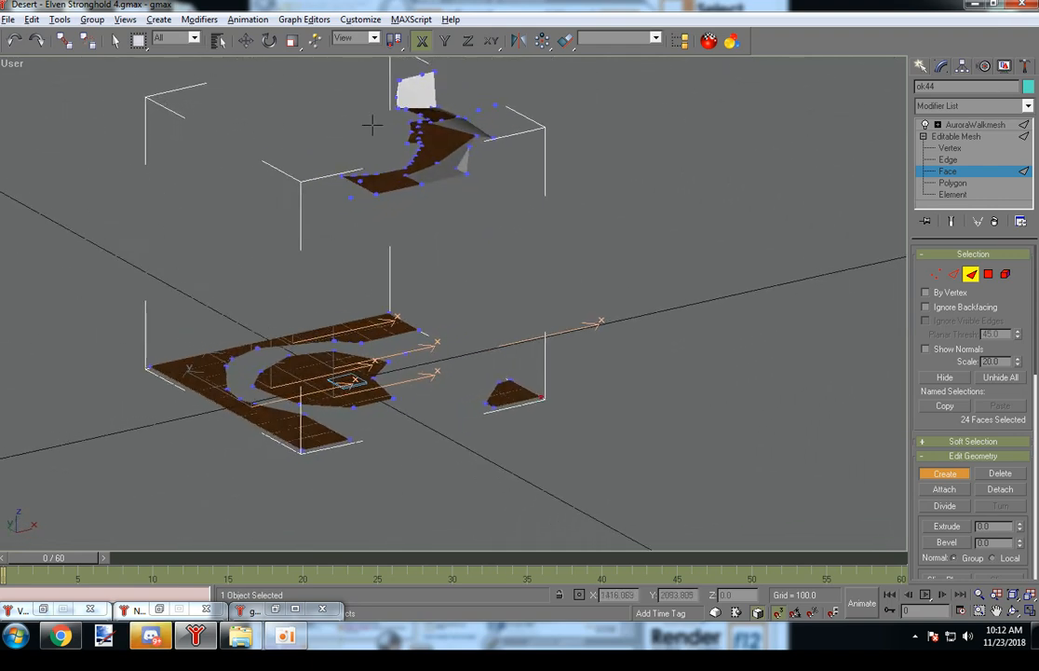
click(480, 108)
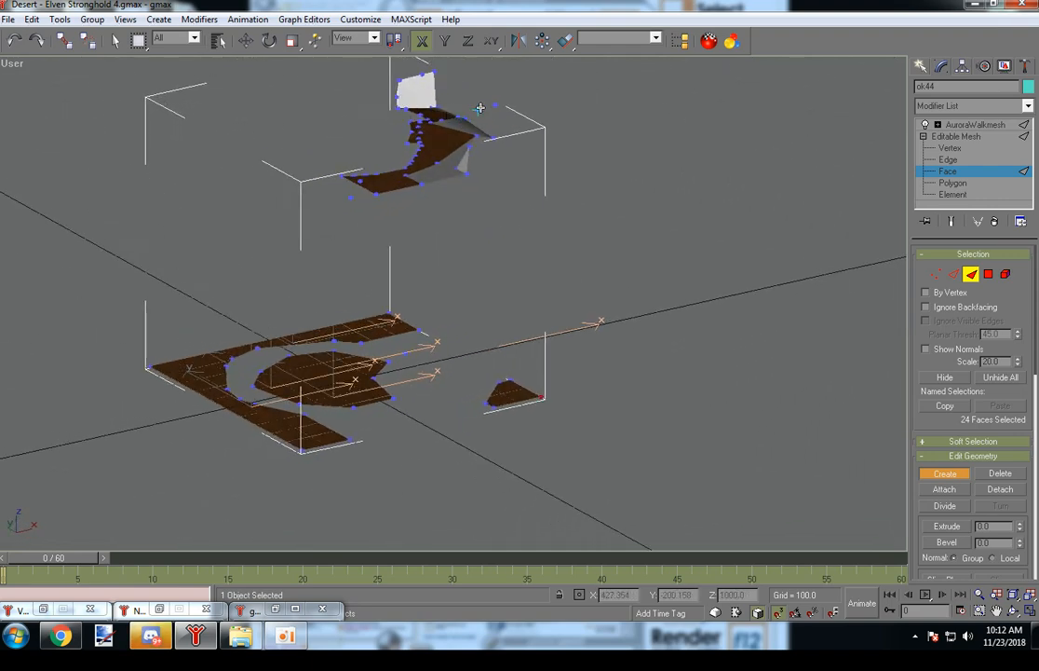
click(497, 382)
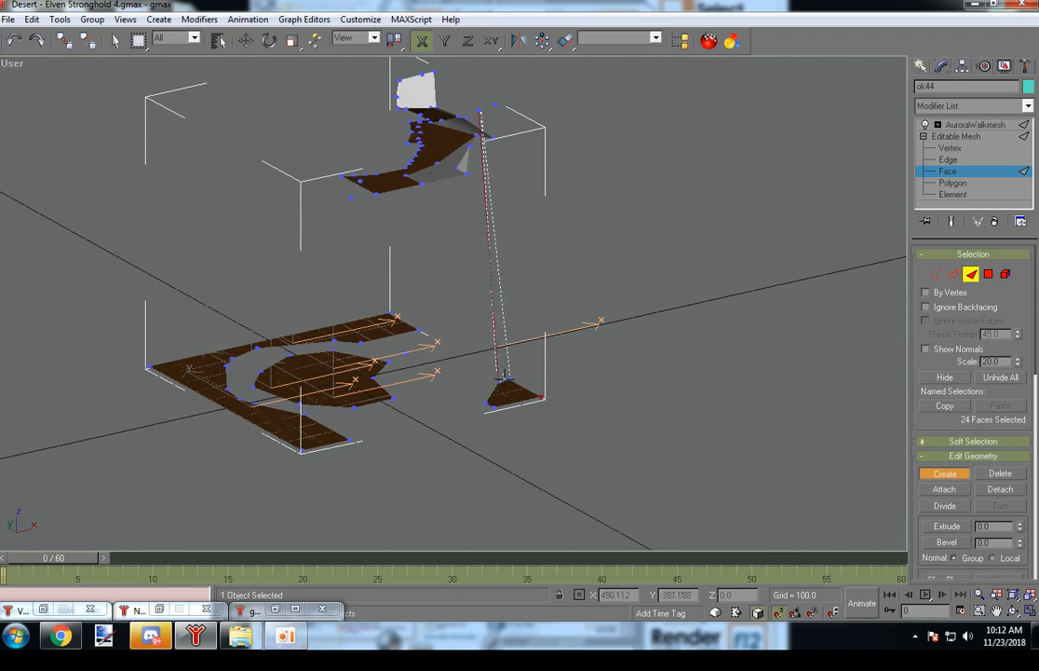
click(508, 378)
click(496, 104)
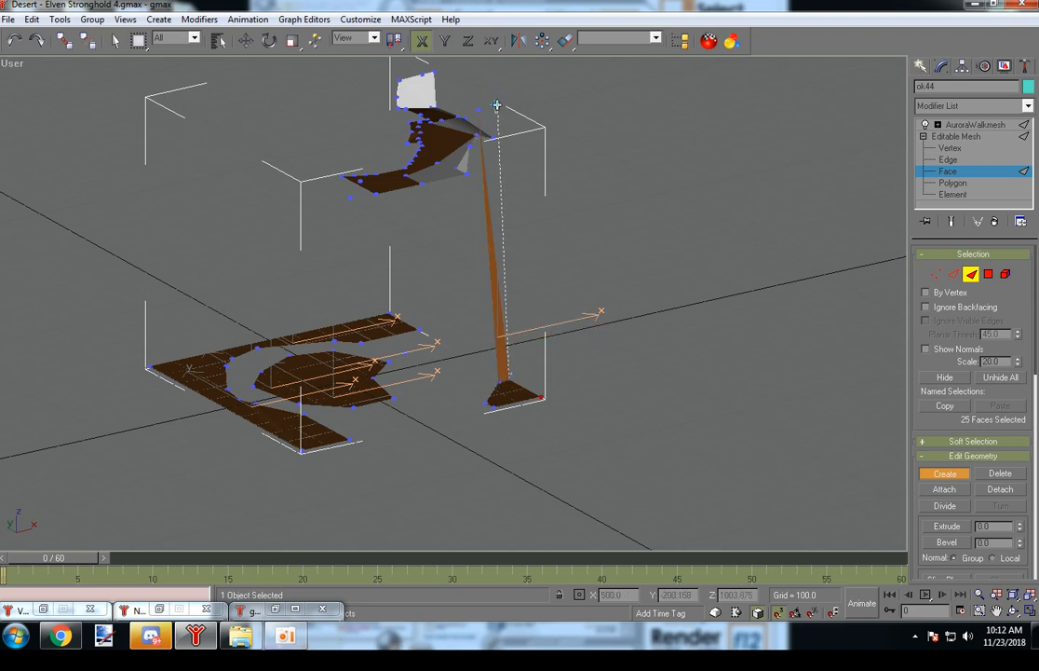
click(481, 109)
- Create two faces spanning the gap between both narrow vertical walls, from the corner ground patch up to the platform
alt+middle_drag(572, 271, 324, 216)
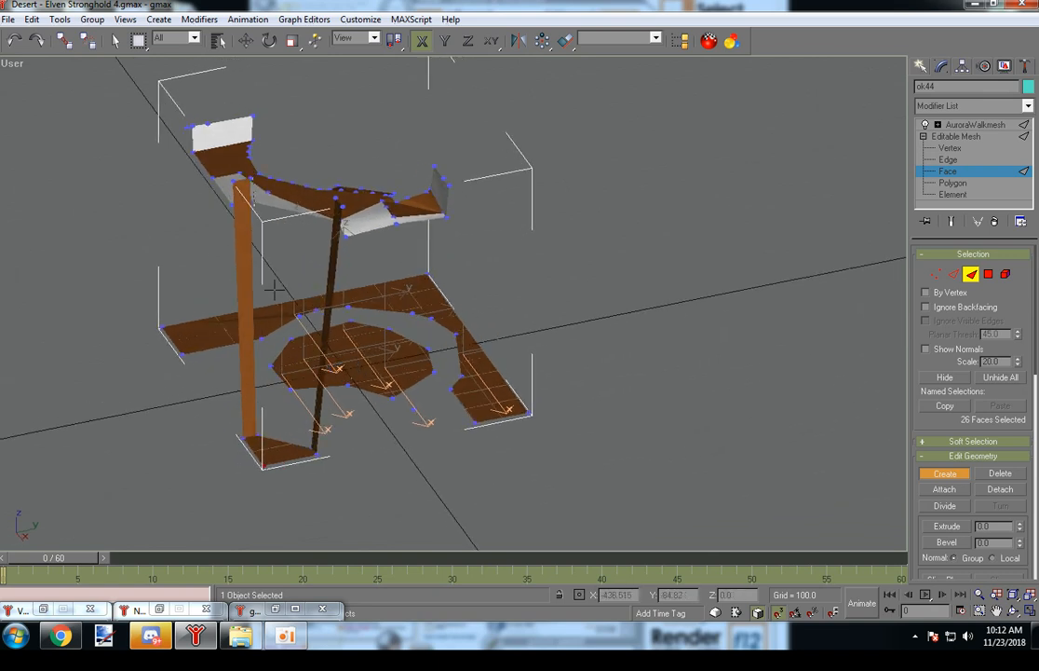
click(257, 434)
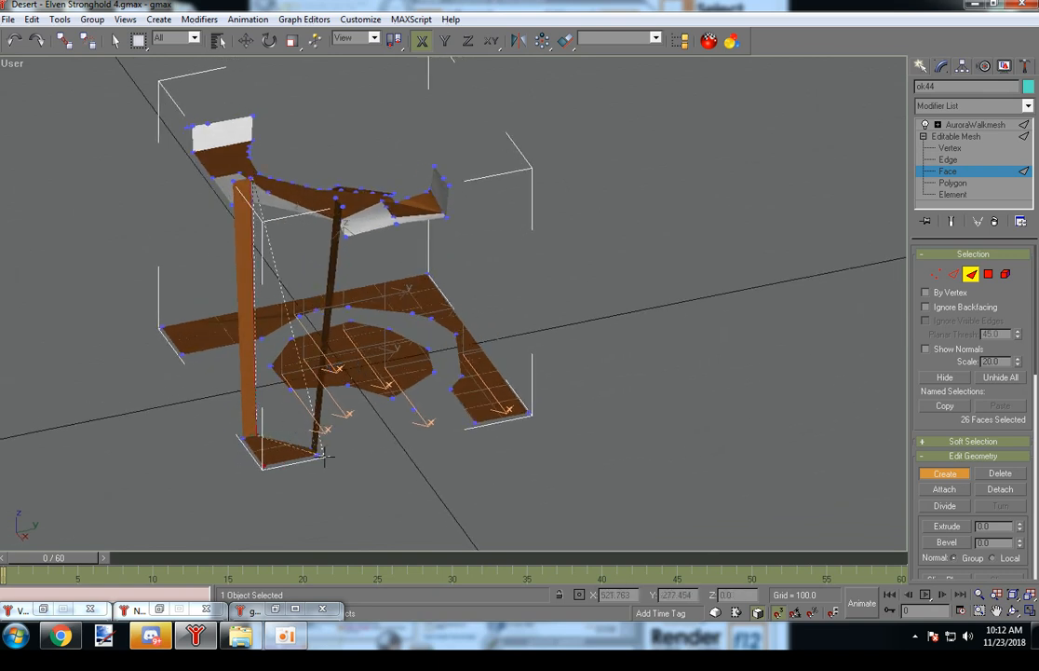
click(312, 448)
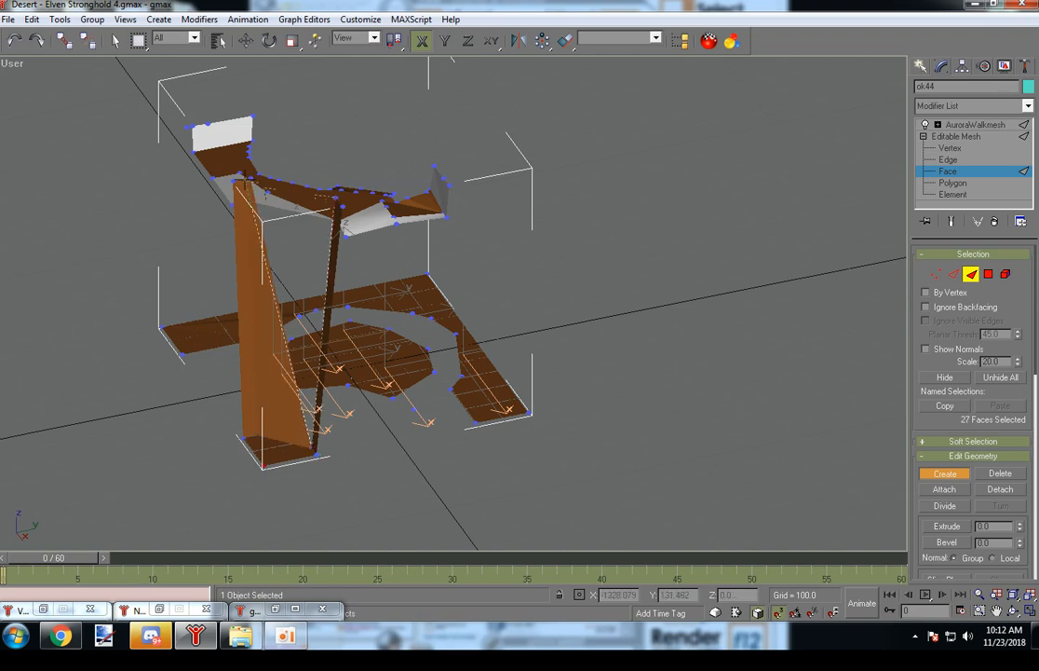
click(334, 197)
- Create the small faces closing the gap between the top of the new walls and the platform's outer edge
alt+middle_drag(334, 197, 250, 308)
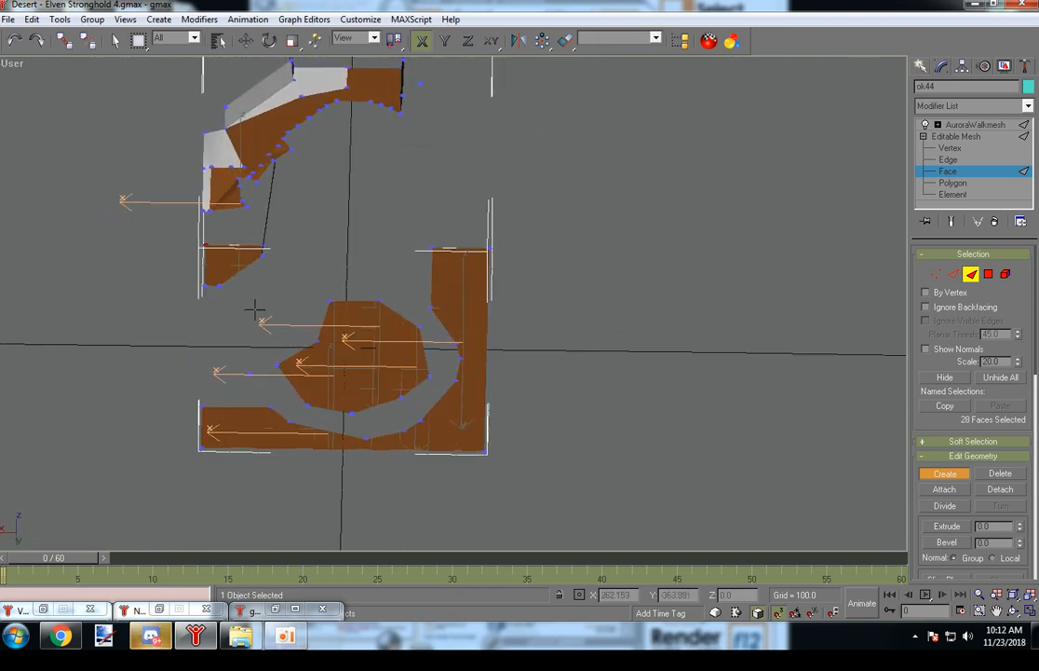
ctrl+click(227, 129)
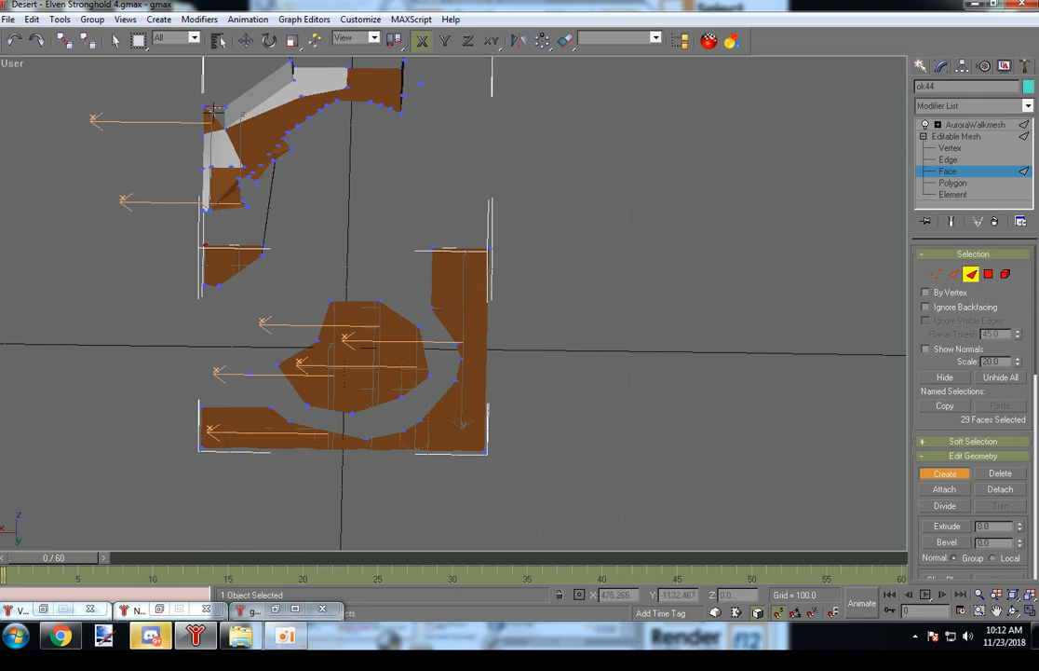
click(224, 128)
alt+middle_drag(223, 127, 300, 174)
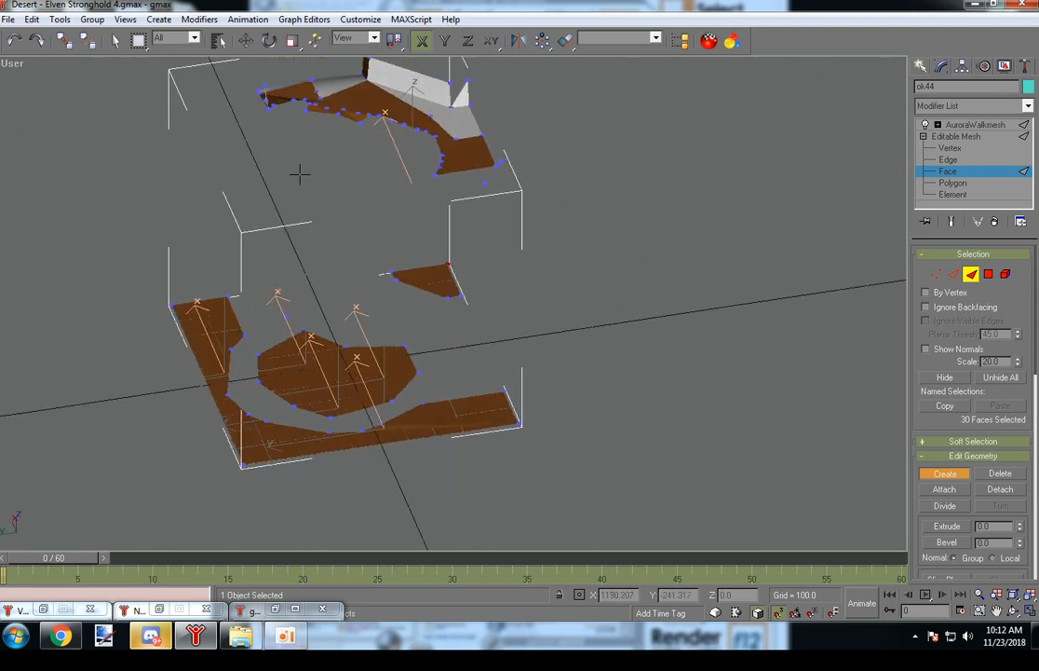
click(451, 82)
click(469, 81)
click(452, 107)
- Delete the four redundant vertices along the middle of the platform's curved inner edge
alt+middle_drag(452, 107, 337, 323)
scroll(436, 177, down, 4)
scroll(390, 262, up, 5)
scroll(405, 296, up, 3)
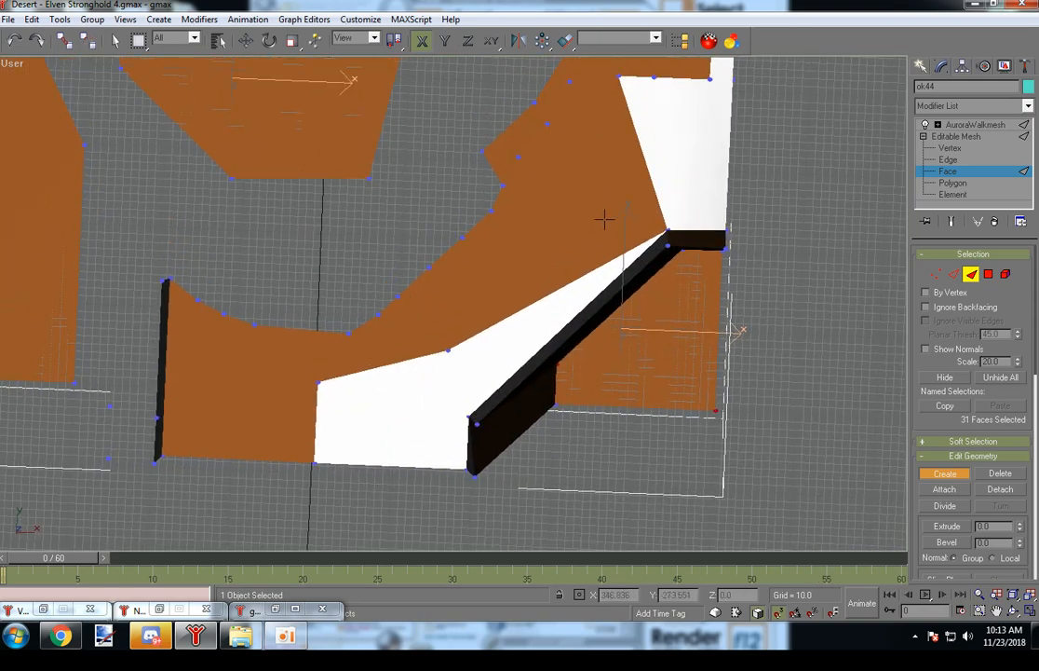
scroll(555, 240, down, 4)
alt+middle_drag(531, 275, 539, 276)
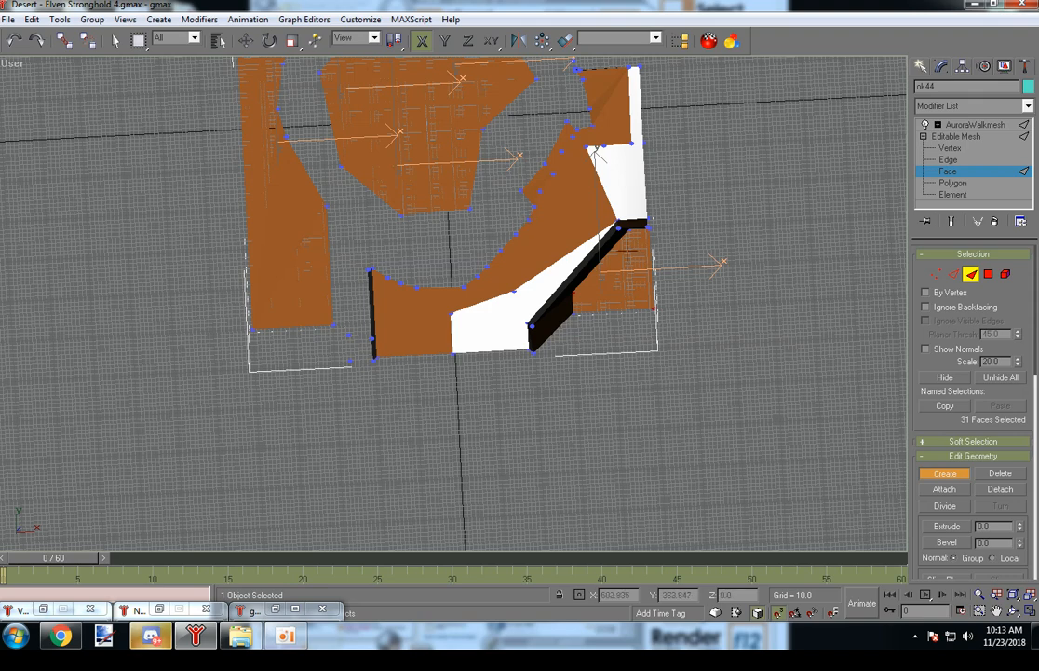
click(937, 275)
drag(473, 222, 520, 288)
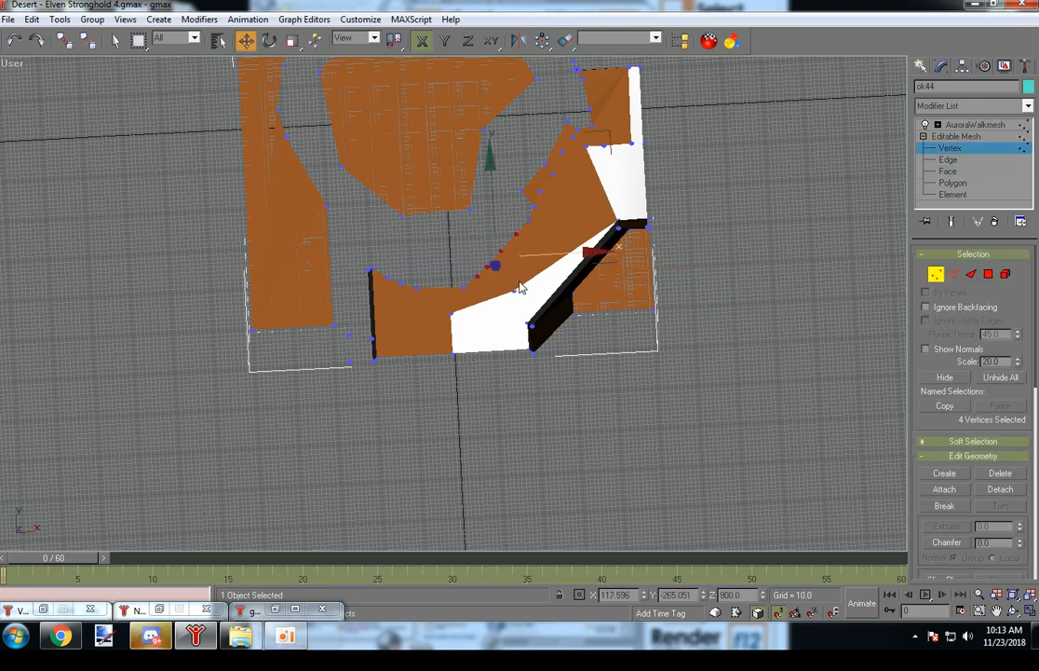
key(Delete)
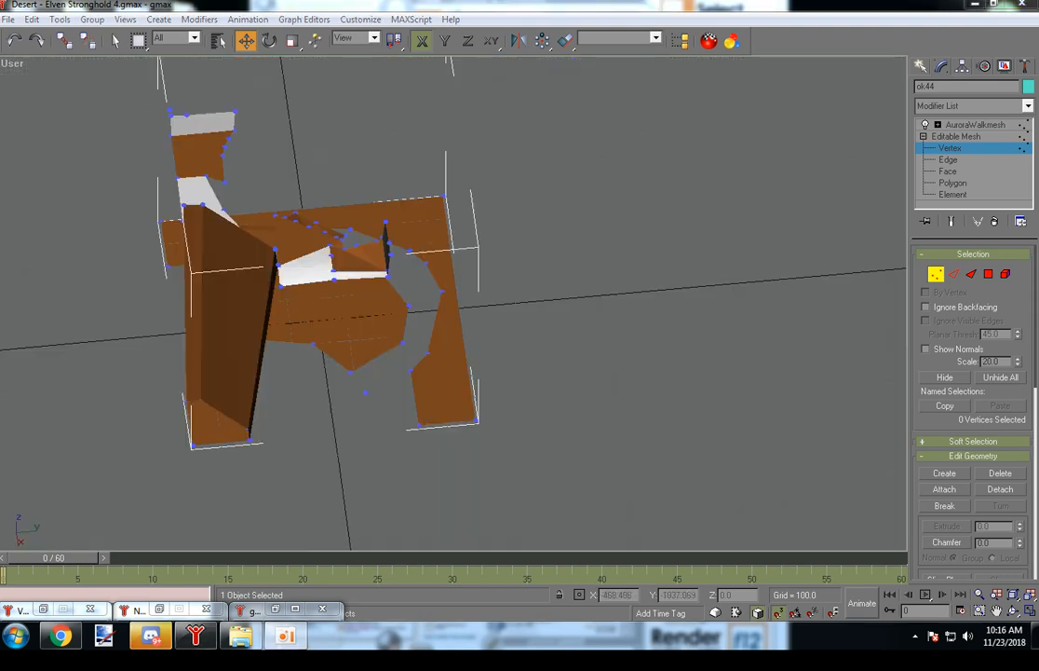
alt+middle_drag(301, 283, 205, 221)
drag(153, 98, 215, 125)
click(214, 125)
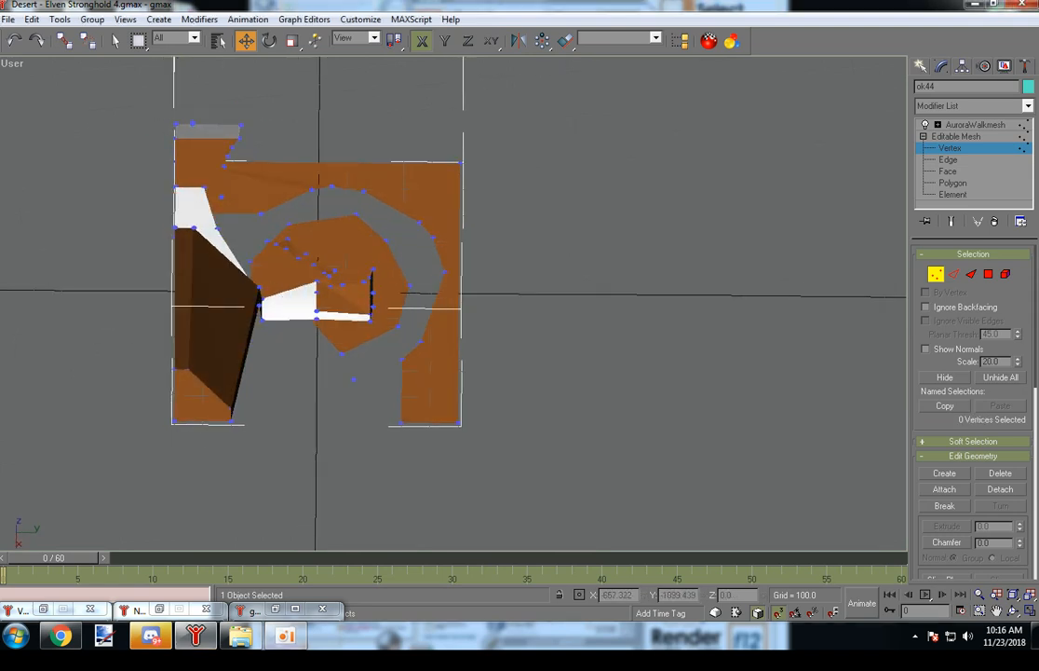
- Delete the redundant vertex along the upper edge of the short upright wall at the platform's end and fill the hole with a face
drag(185, 110, 209, 139)
key(Delete)
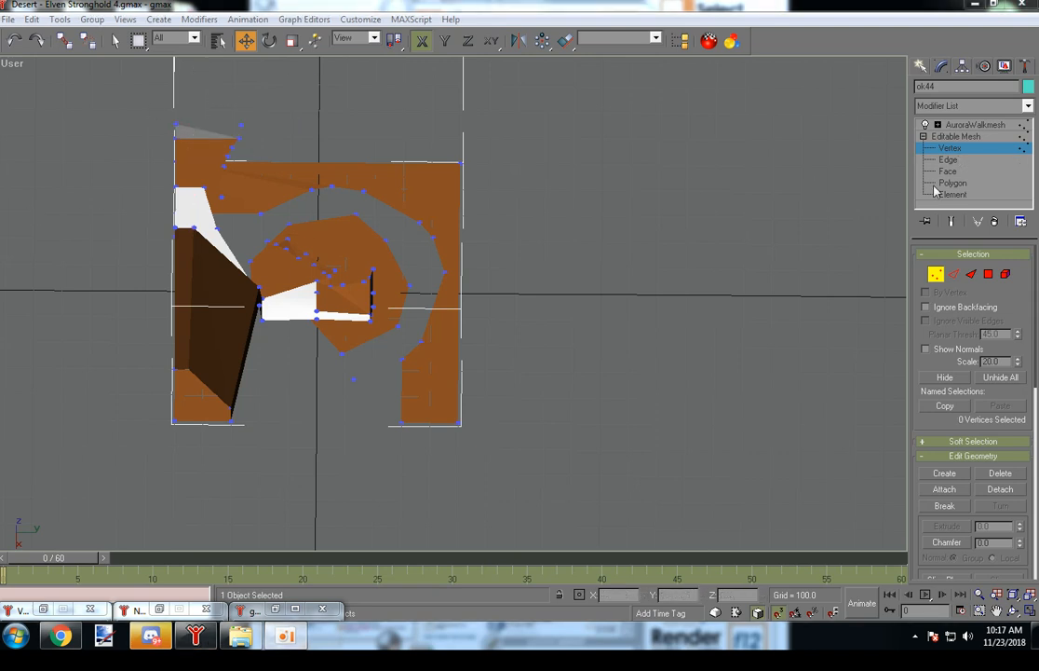
click(971, 274)
click(945, 474)
click(242, 124)
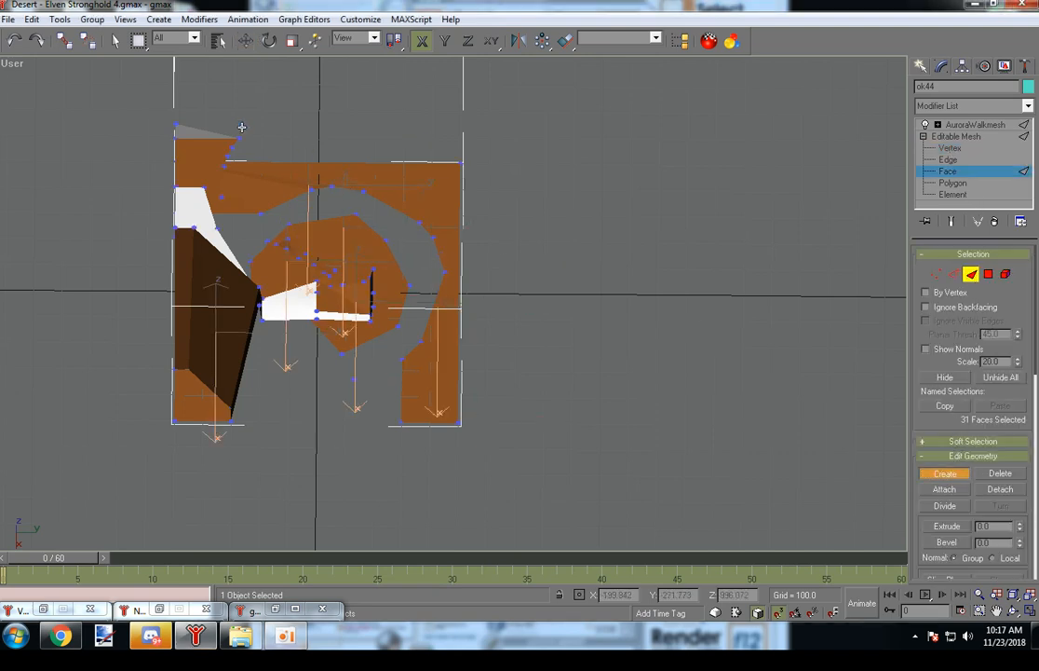
click(176, 124)
click(237, 137)
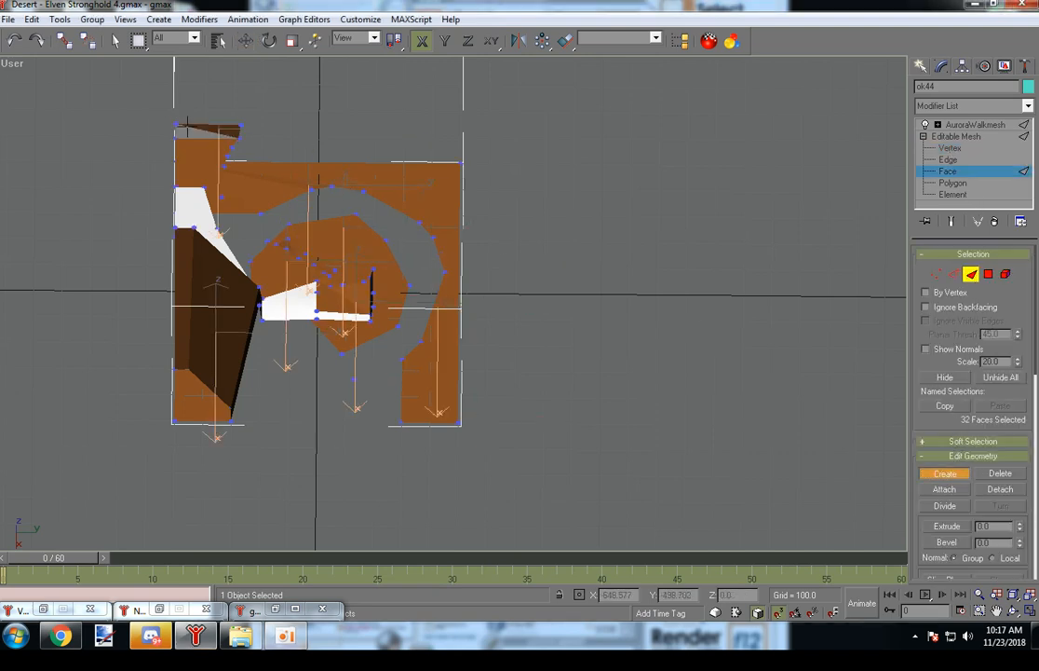
- Delete the middle top vertex and the two redundant lower side vertices of the short upright wall at the platform's opposite end
alt+middle_drag(385, 332, 418, 244)
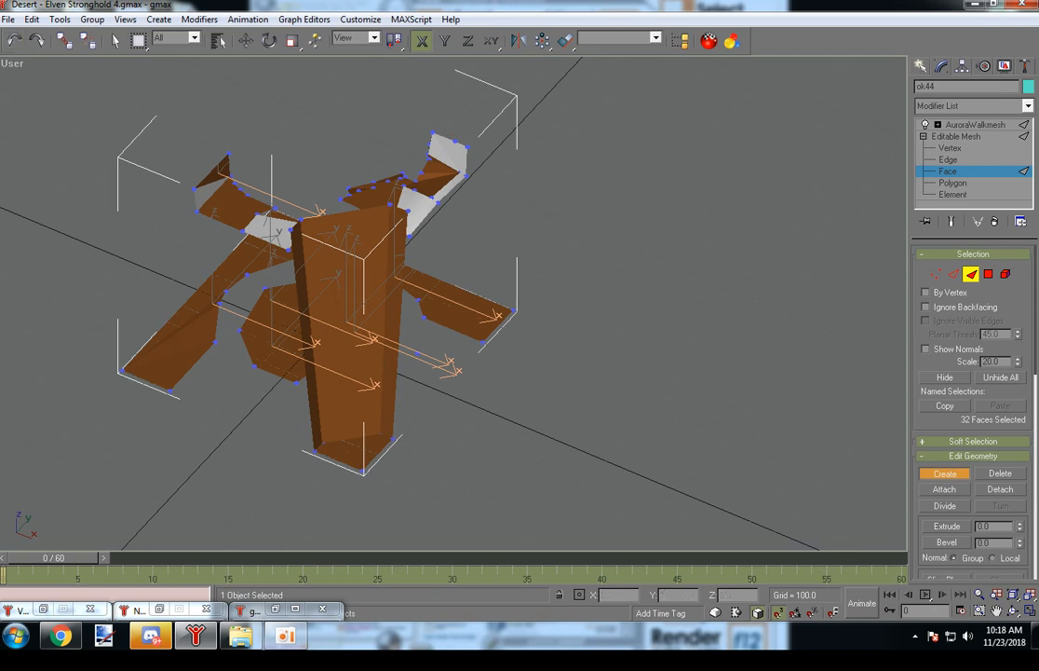
key(w)
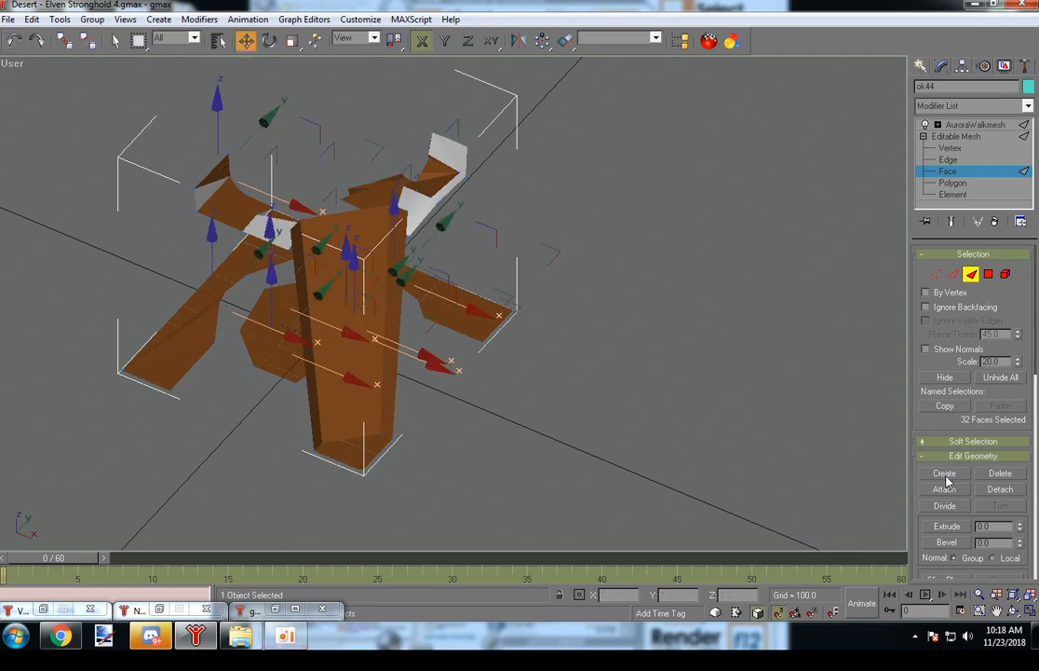
key(1)
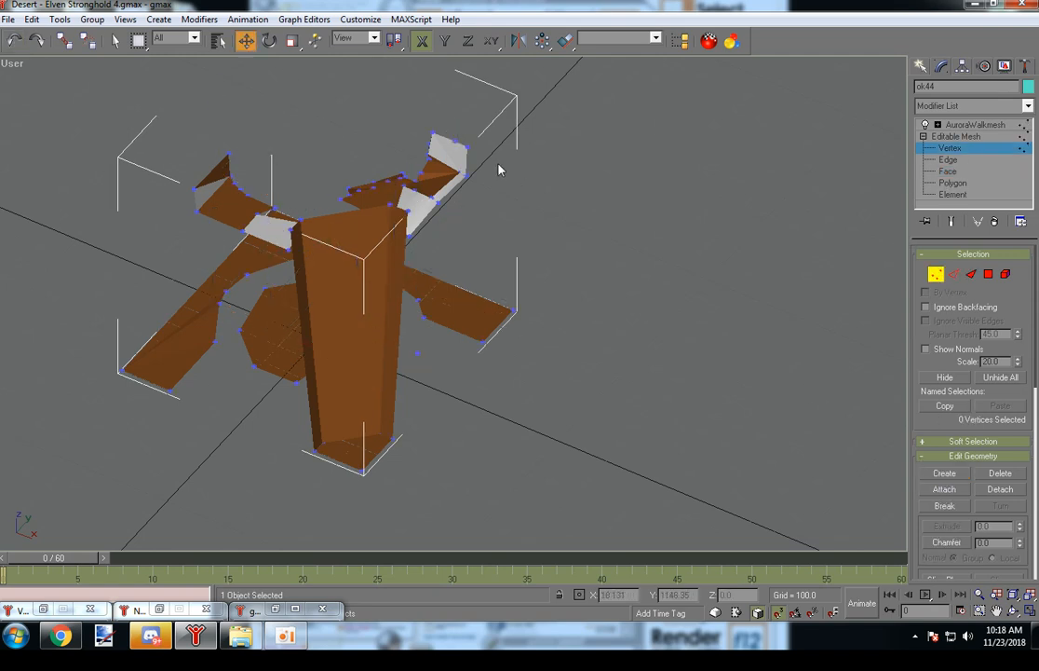
click(456, 142)
click(599, 99)
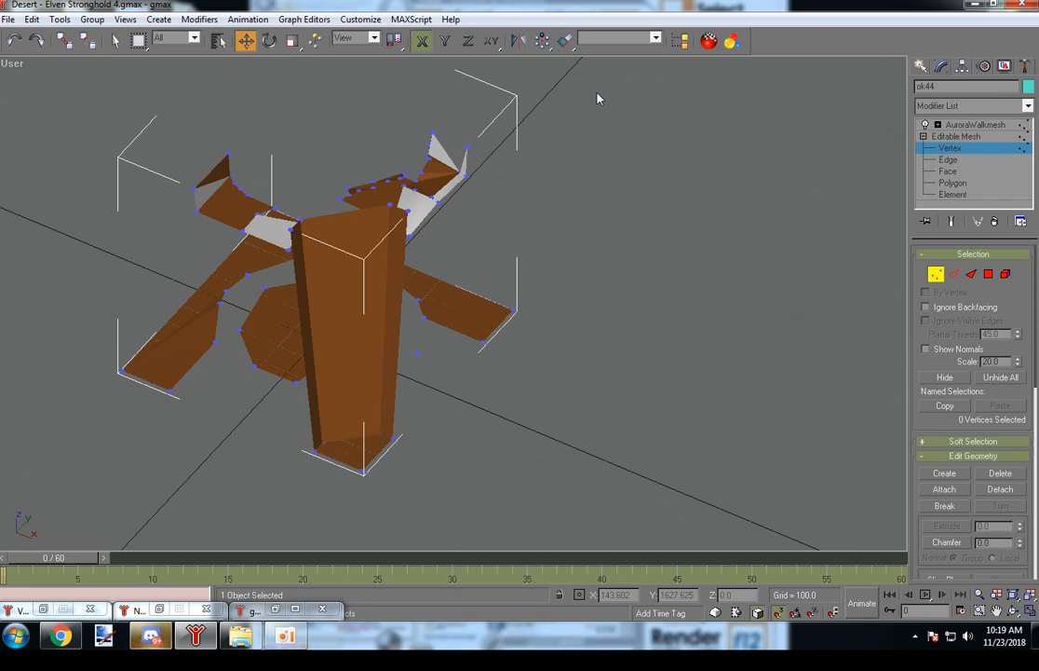
alt+middle_drag(538, 98, 471, 109)
scroll(461, 112, up, 4)
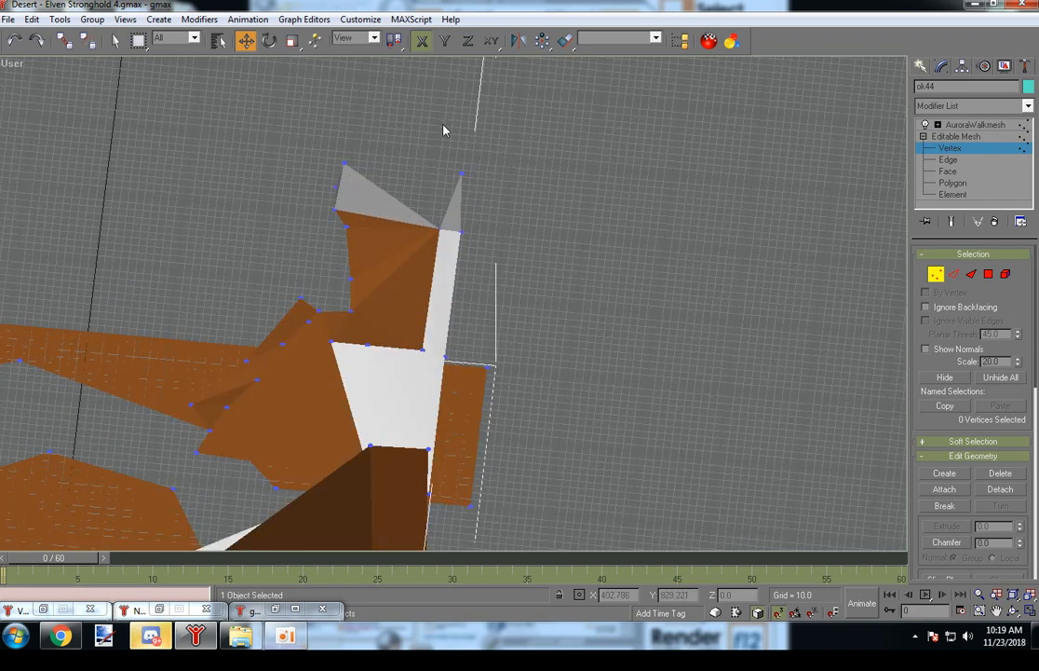
click(333, 211)
alt+middle_drag(454, 272, 483, 387)
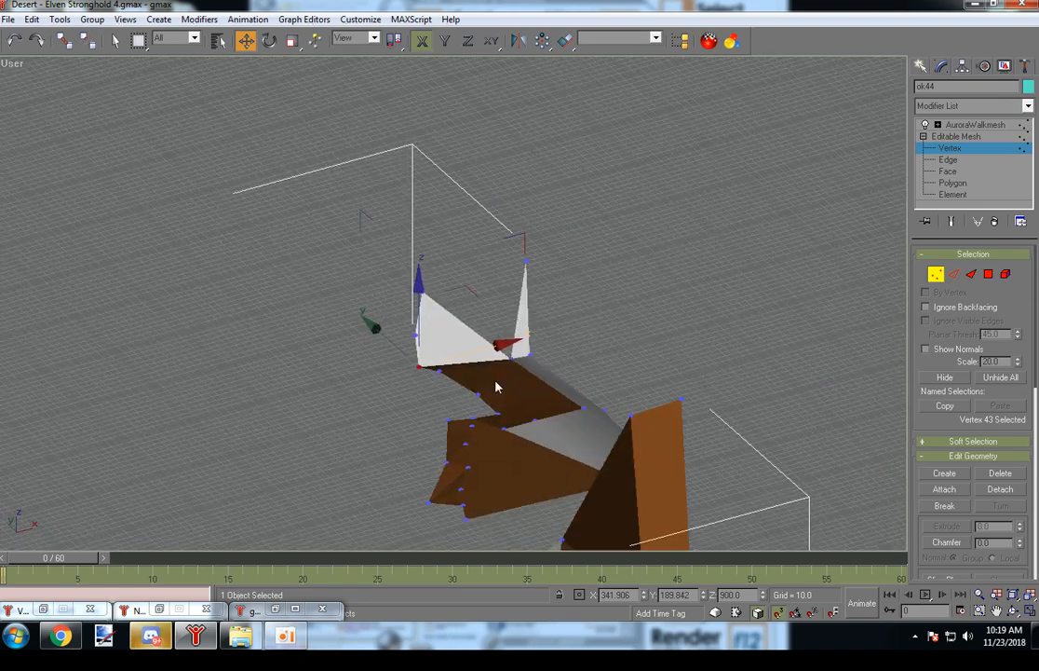
key(Delete)
click(416, 335)
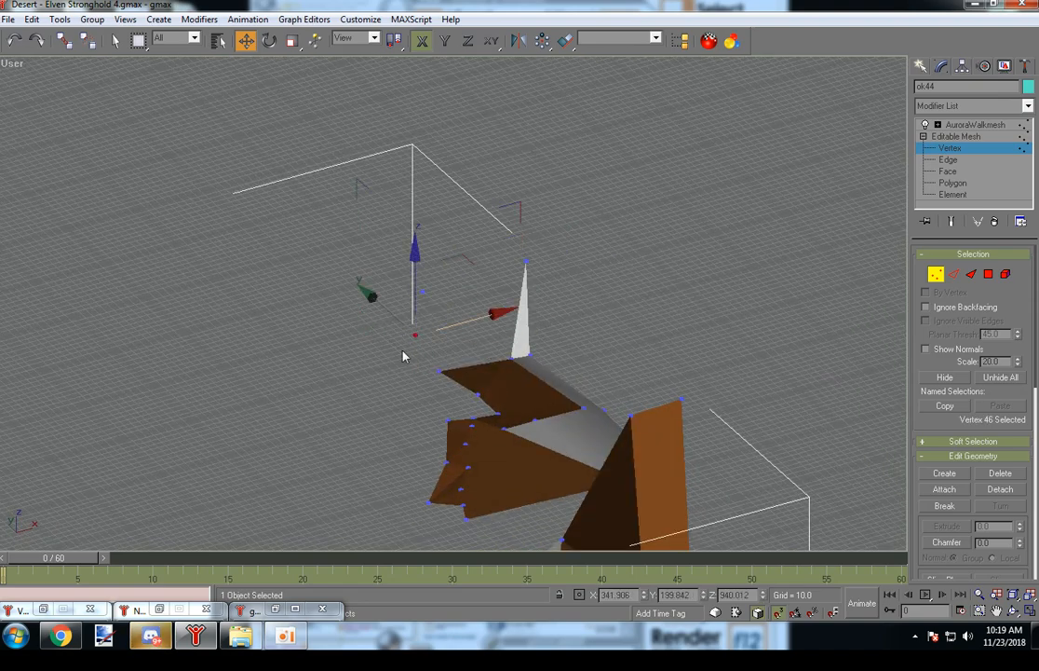
key(Delete)
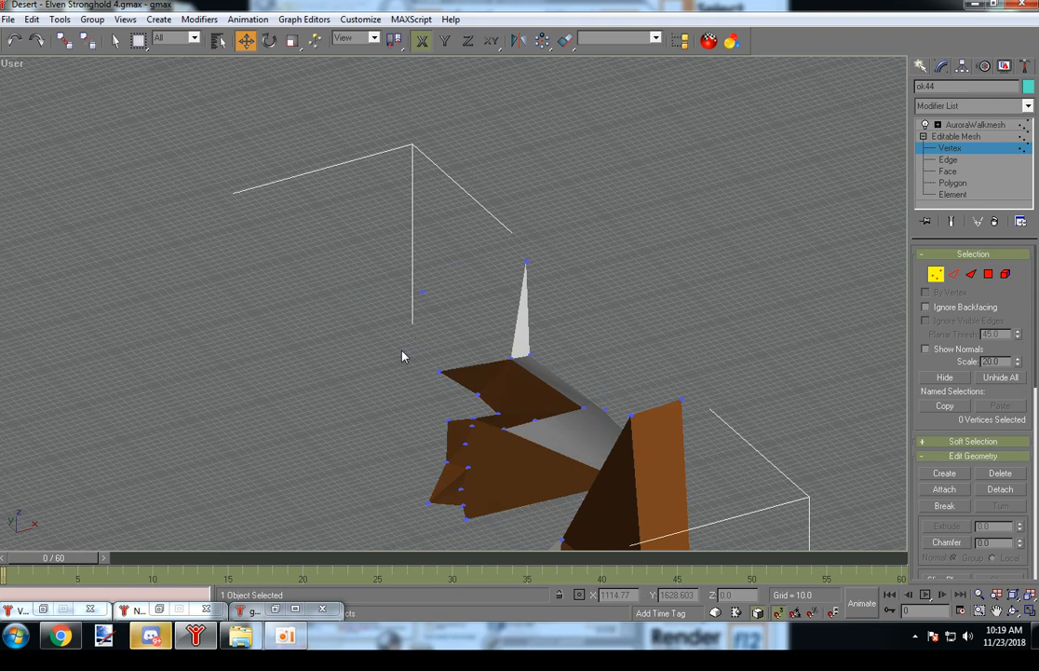
- Create two faces rebuilding that short upright wall between the platform's end edge and its two top corner vertices
click(971, 274)
click(945, 473)
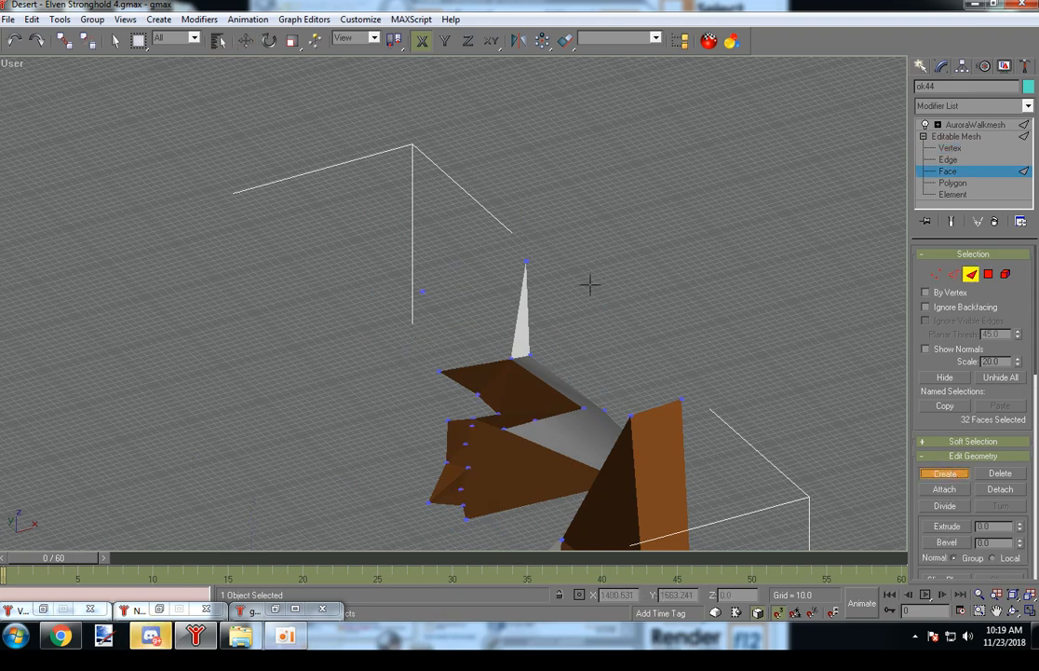
click(423, 292)
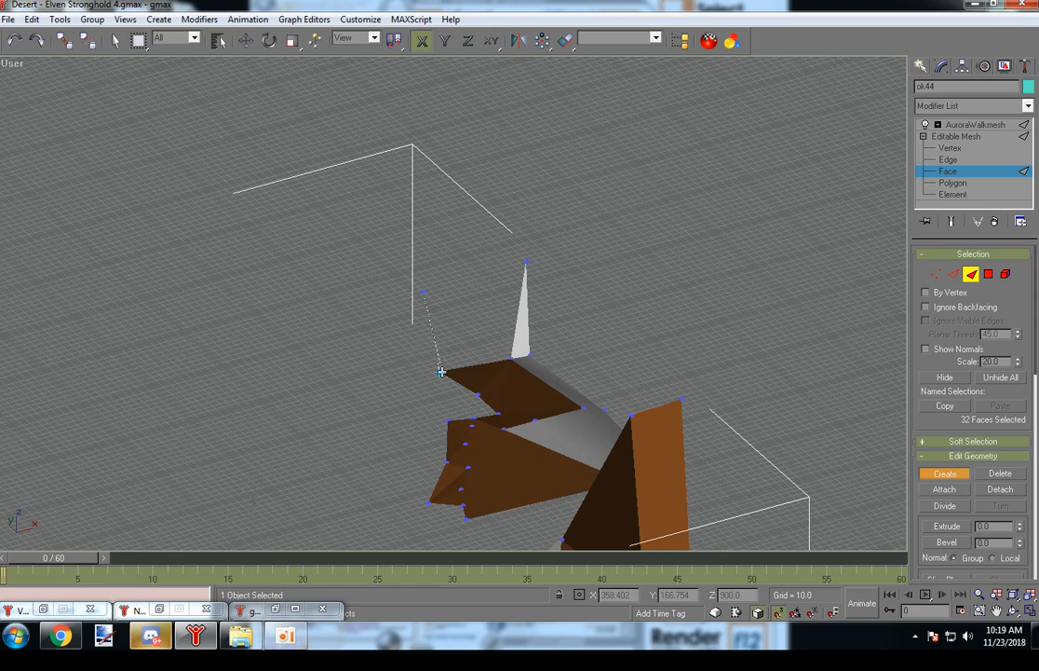
click(440, 370)
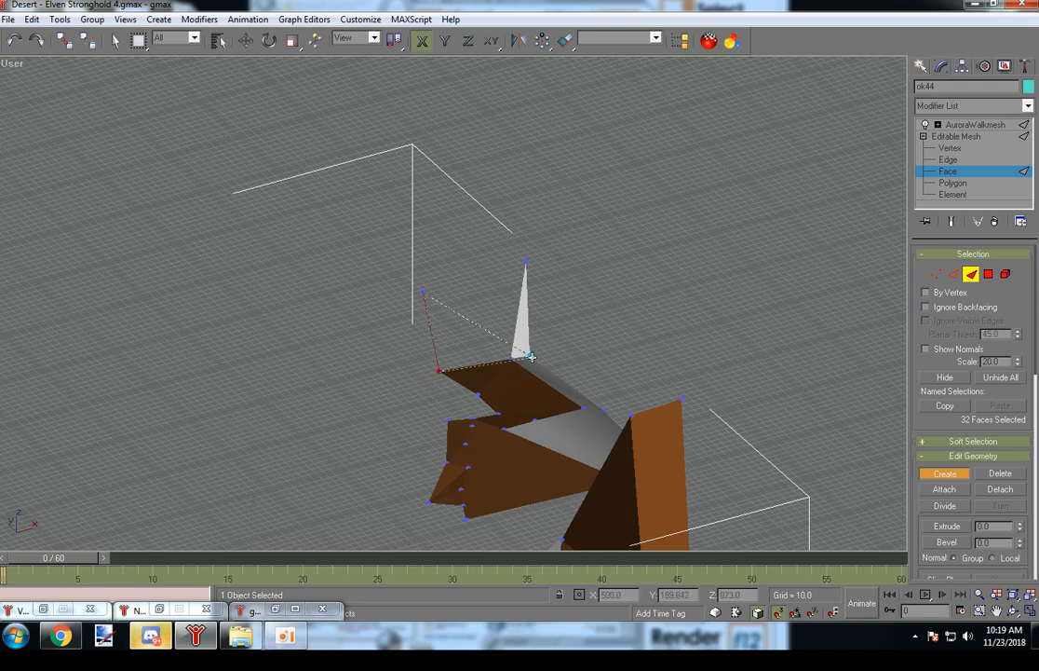
click(530, 356)
alt+middle_drag(545, 361, 517, 377)
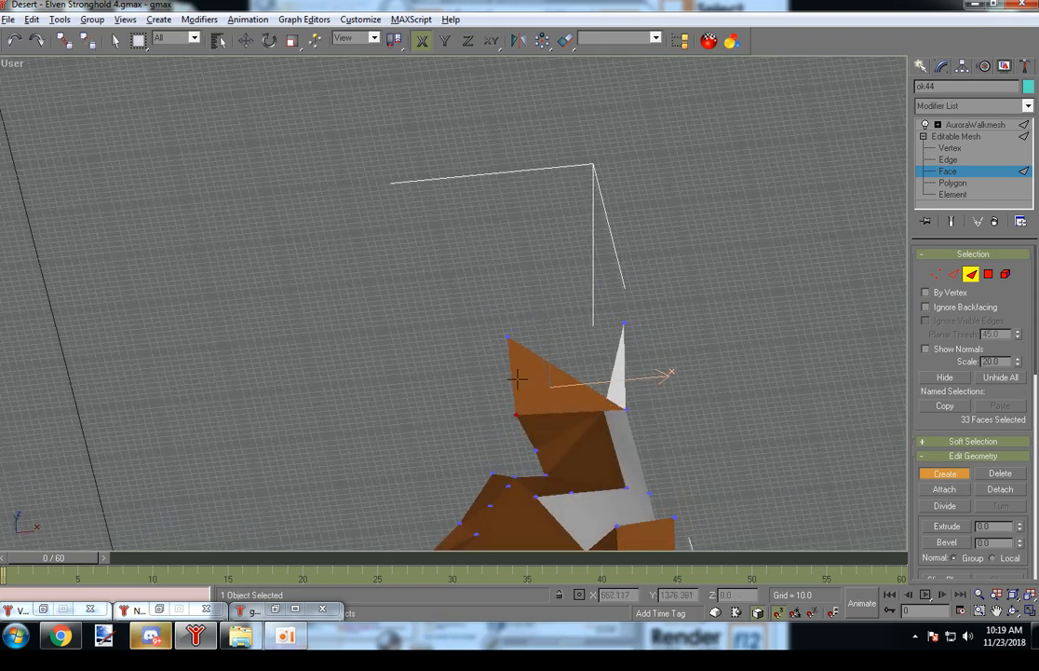
click(627, 410)
click(626, 325)
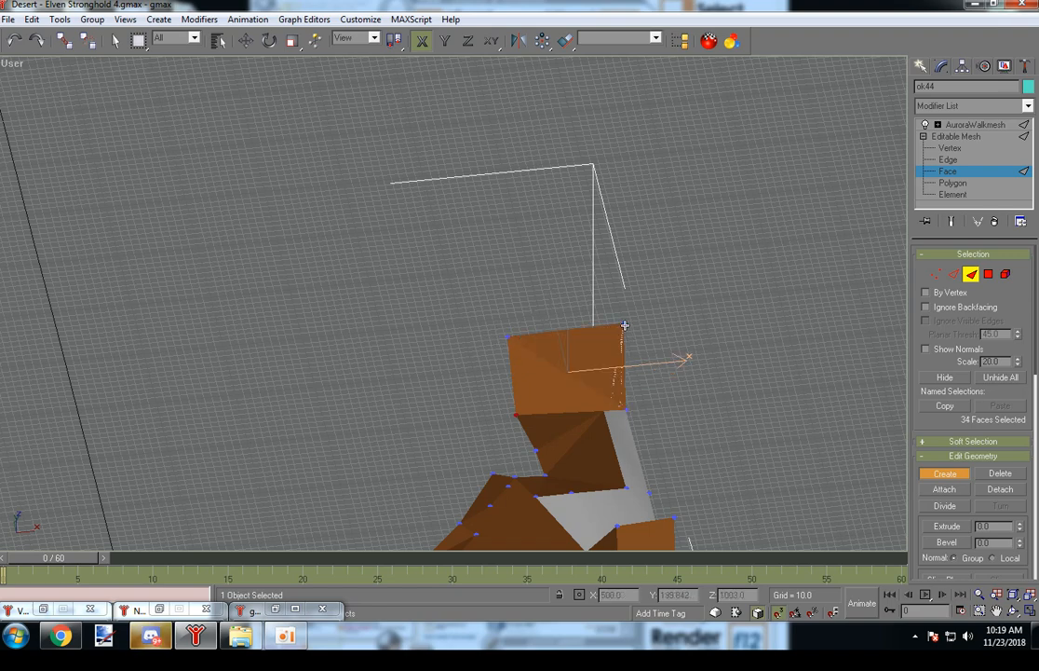
- Delete the redundant vertex in the middle of the rebuilt short wall's base edge
key(1)
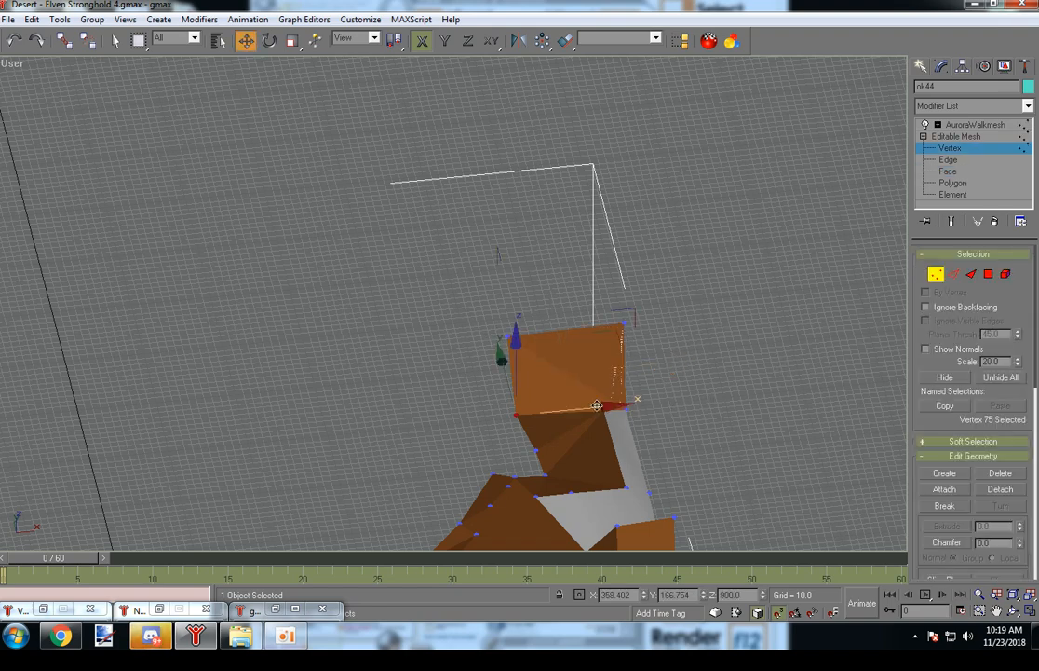
click(716, 426)
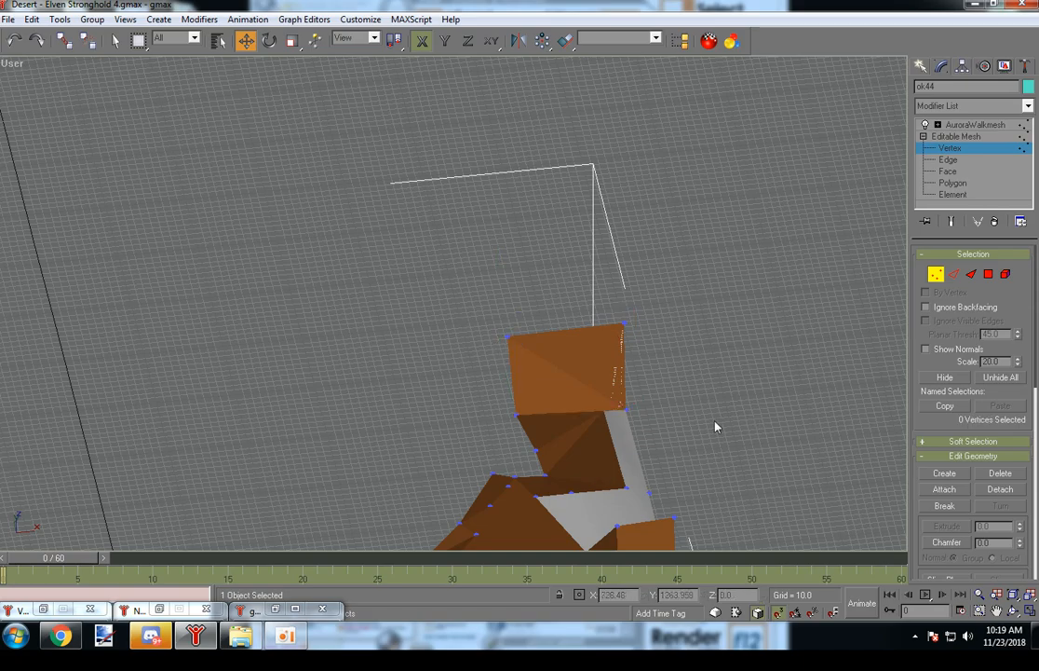
click(605, 411)
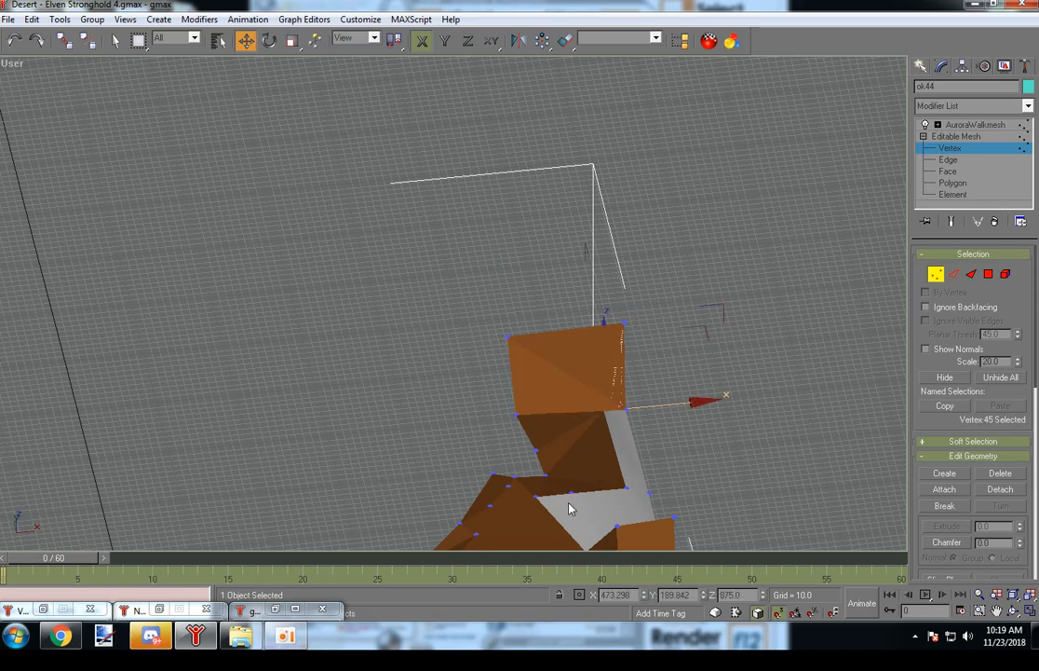
key(Delete)
- Create two faces filling the platform surface between the rebuilt short wall and the end of the adjoining sloped strip
alt+middle_drag(615, 442, 487, 388)
scroll(547, 426, down, 5)
scroll(369, 416, down, 1)
scroll(369, 417, down, 5)
scroll(346, 411, up, 2)
scroll(445, 452, up, 5)
scroll(423, 322, up, 4)
alt+middle_drag(423, 321, 418, 336)
middle_drag(360, 380, 399, 320)
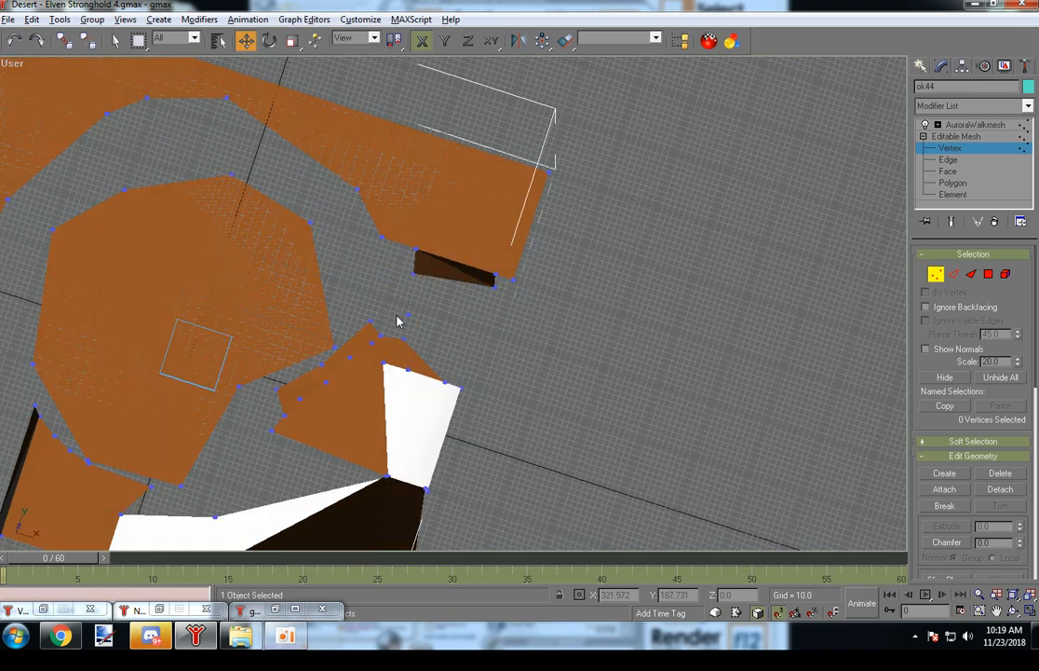
click(971, 274)
click(945, 473)
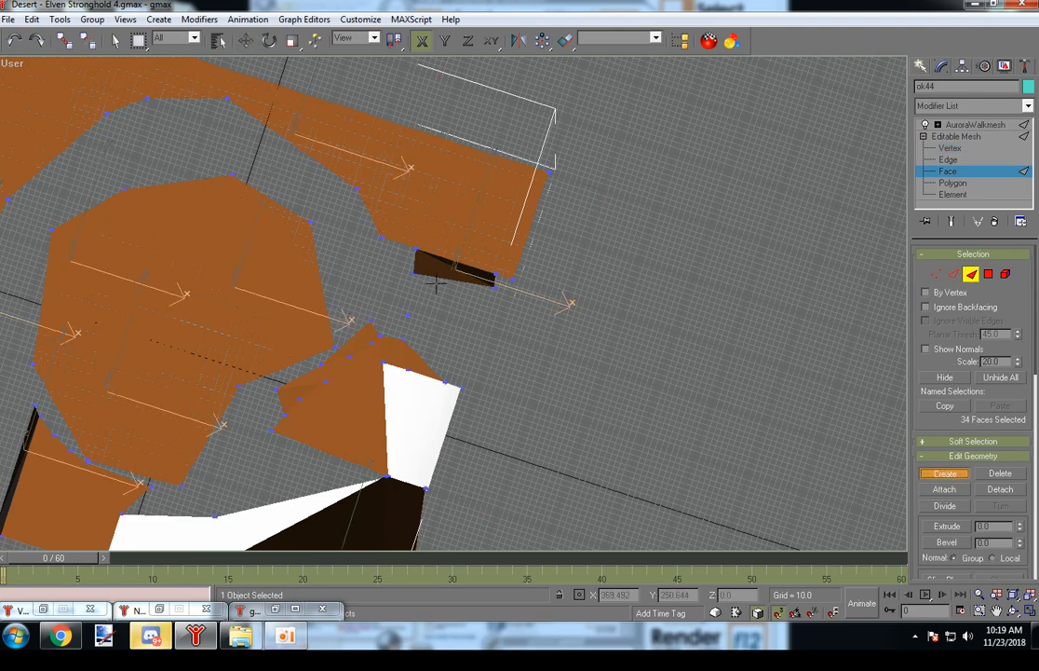
click(447, 380)
click(460, 386)
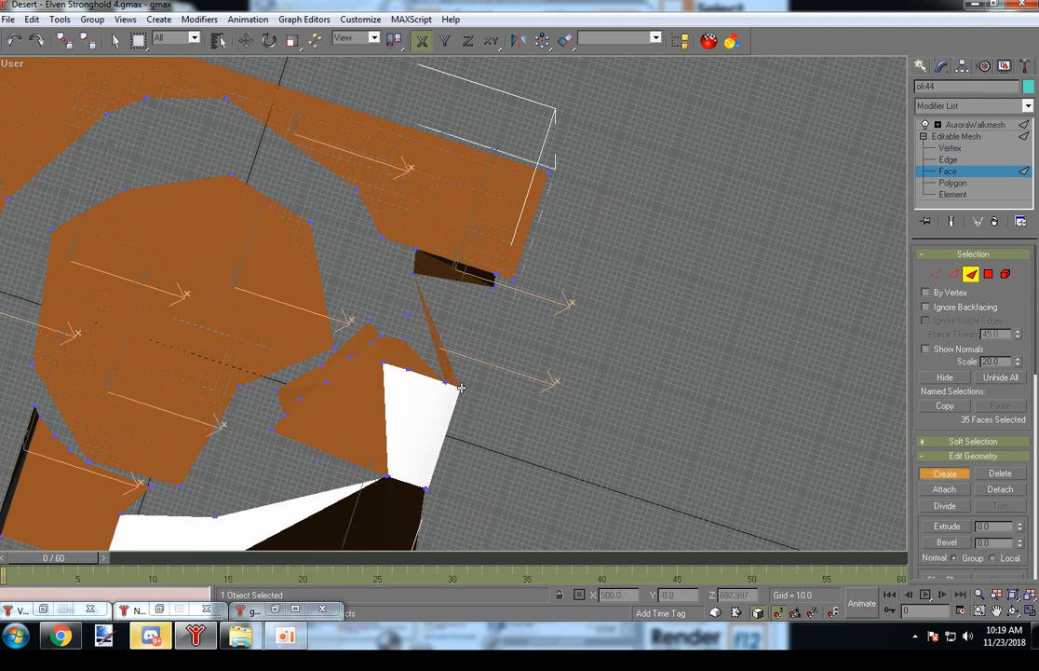
click(493, 286)
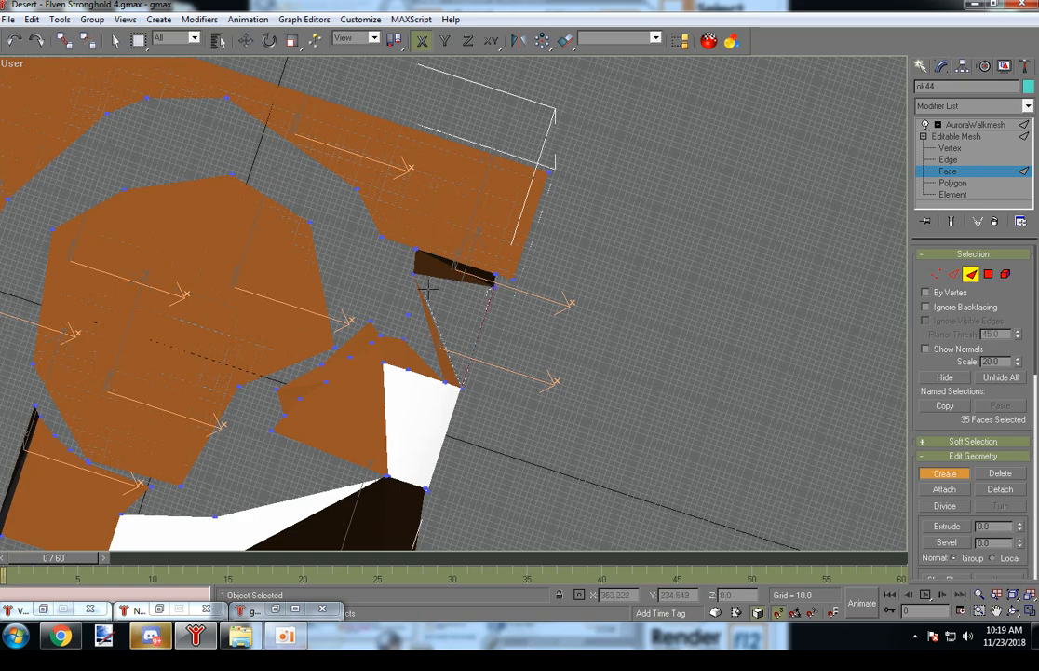
click(414, 275)
- Create two faces forming a tall wall from the ground patch's inner edge up to the platform's end edge
alt+middle_drag(414, 274, 446, 296)
alt+middle_drag(118, 270, 113, 311)
scroll(227, 325, down, 5)
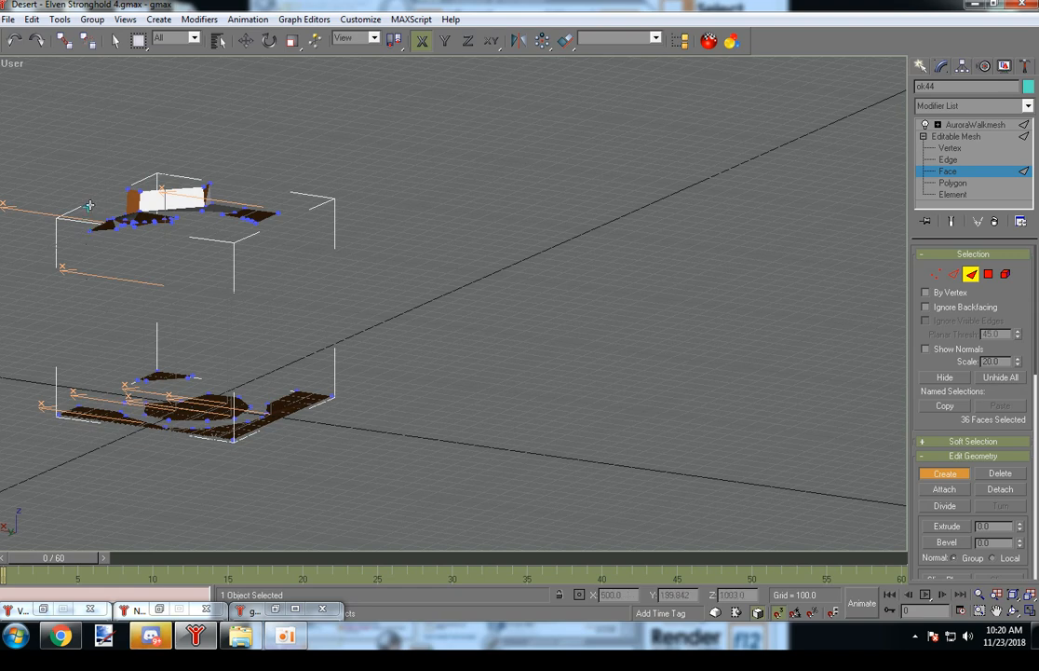
click(80, 405)
click(120, 410)
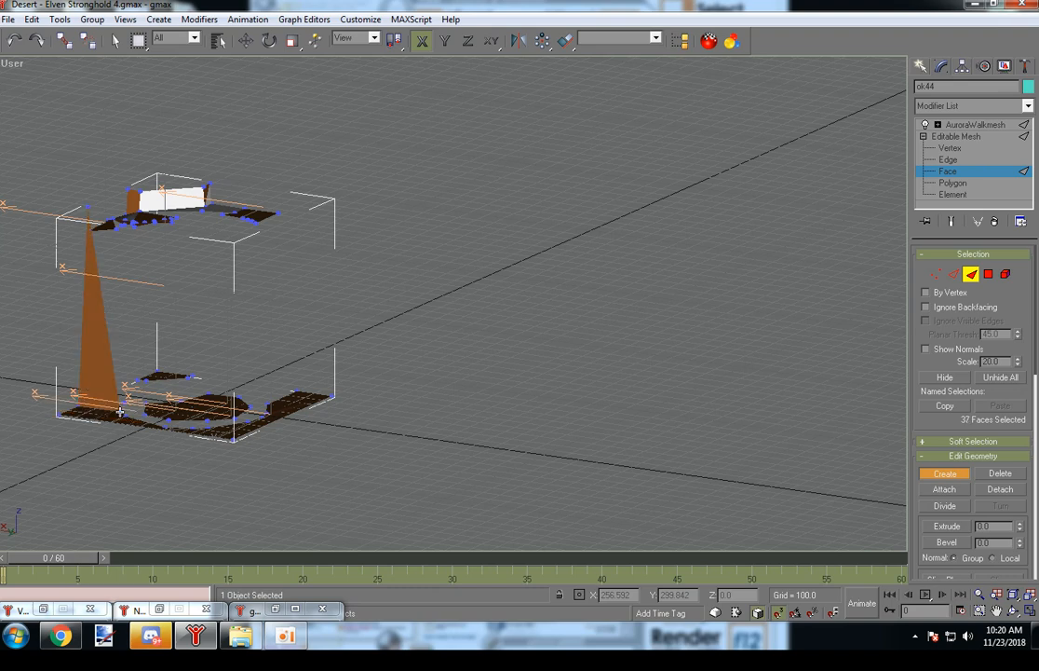
click(122, 385)
click(113, 212)
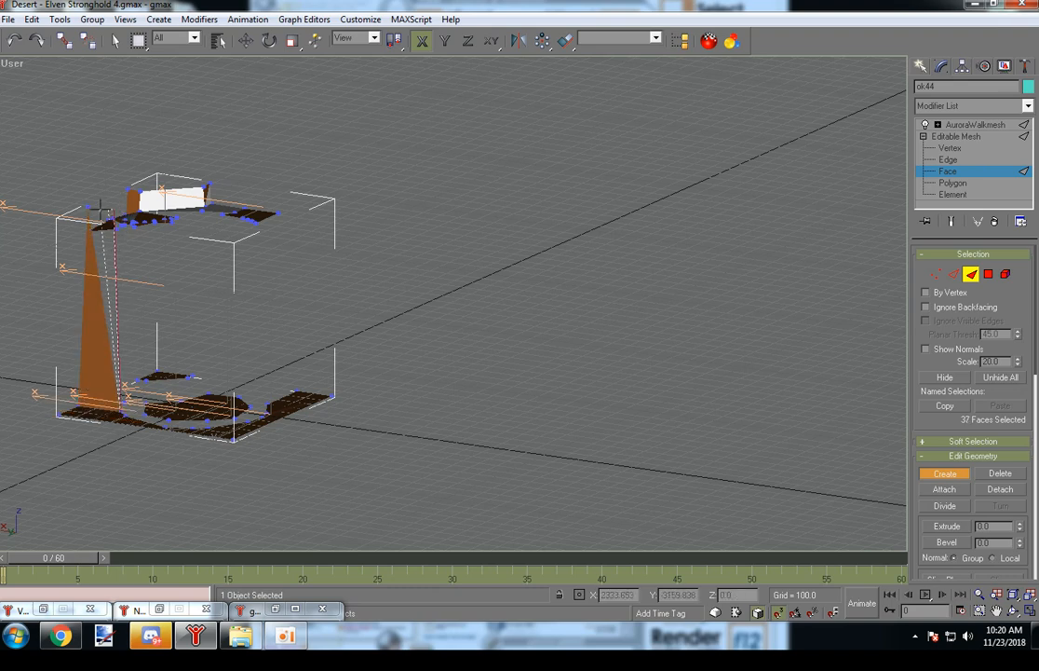
click(88, 206)
alt+middle_drag(160, 249, 90, 285)
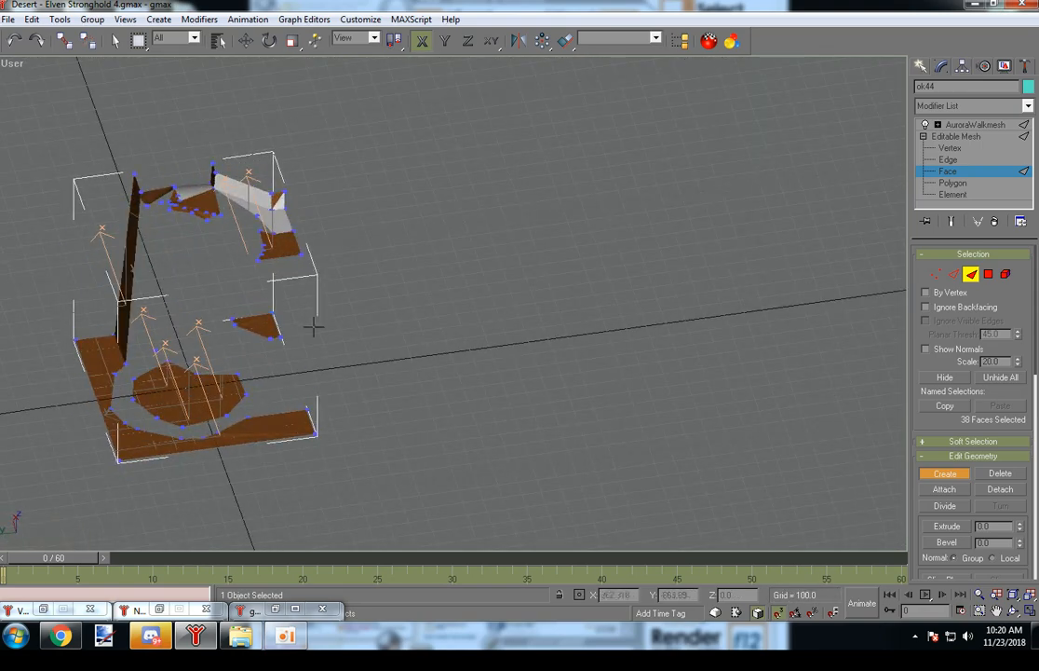
click(249, 418)
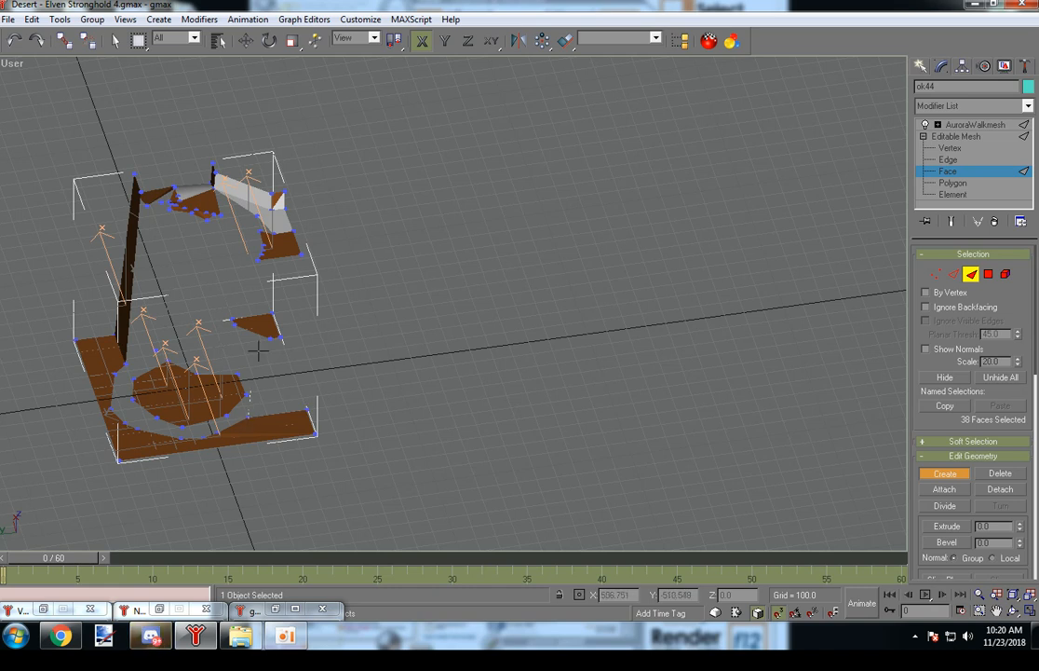
click(302, 239)
click(308, 409)
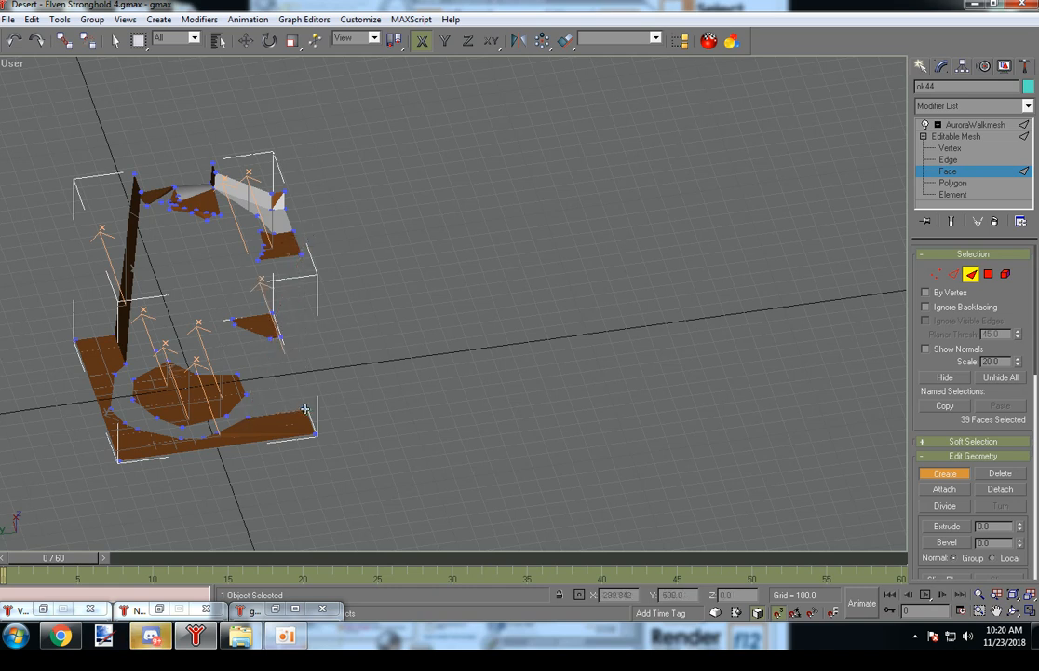
click(14, 40)
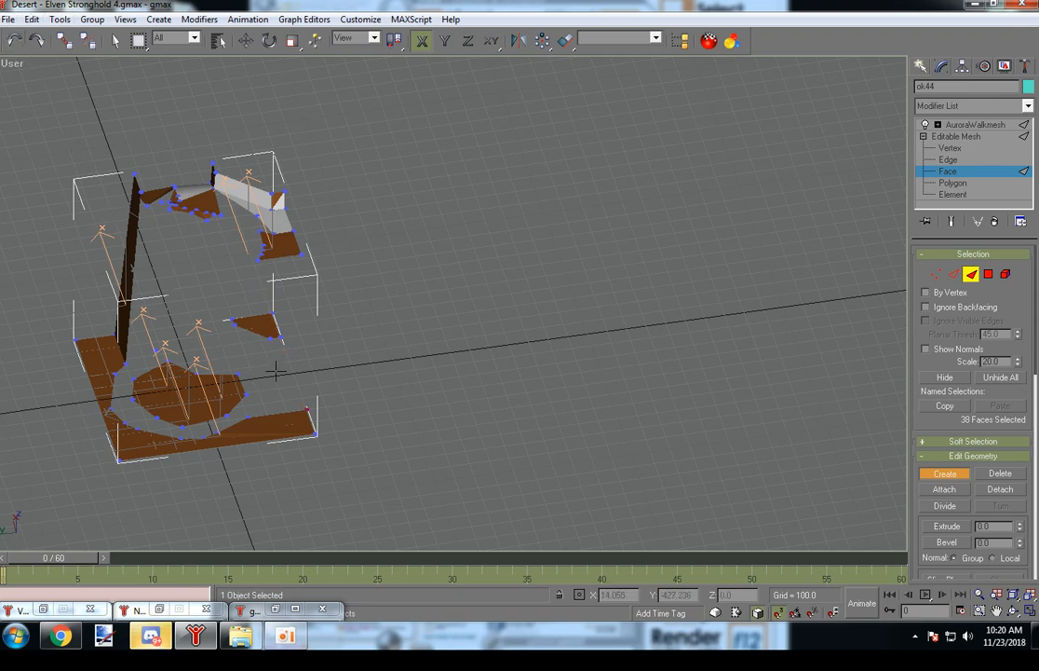
- Create two faces forming the tall wall on the opposite side, from the ground patch's inner edge up to the platform's end edge
click(302, 242)
click(306, 407)
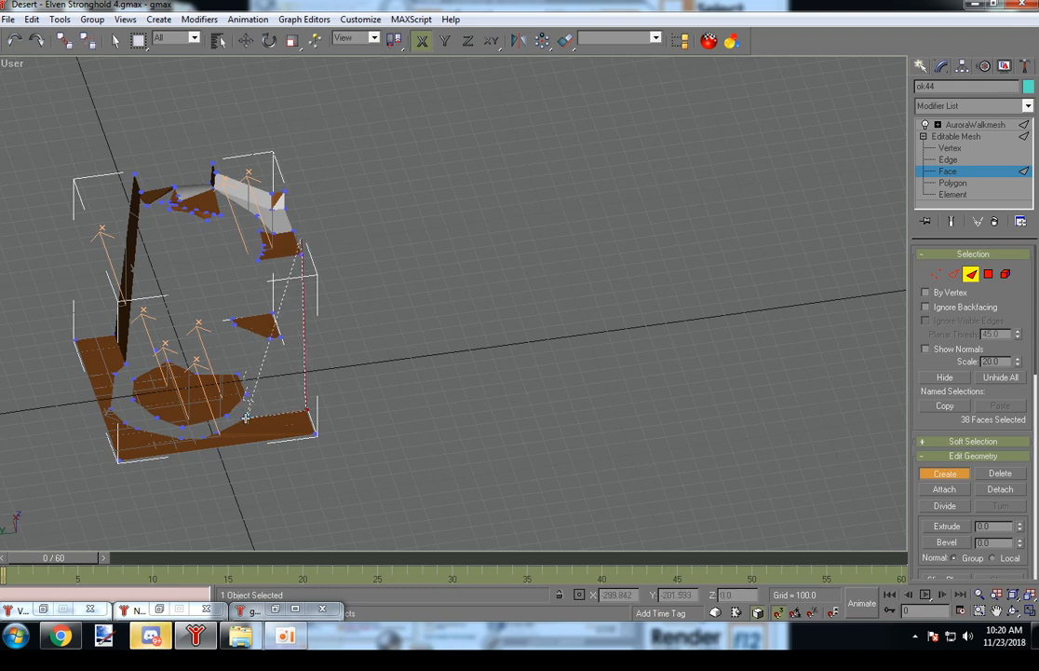
click(245, 418)
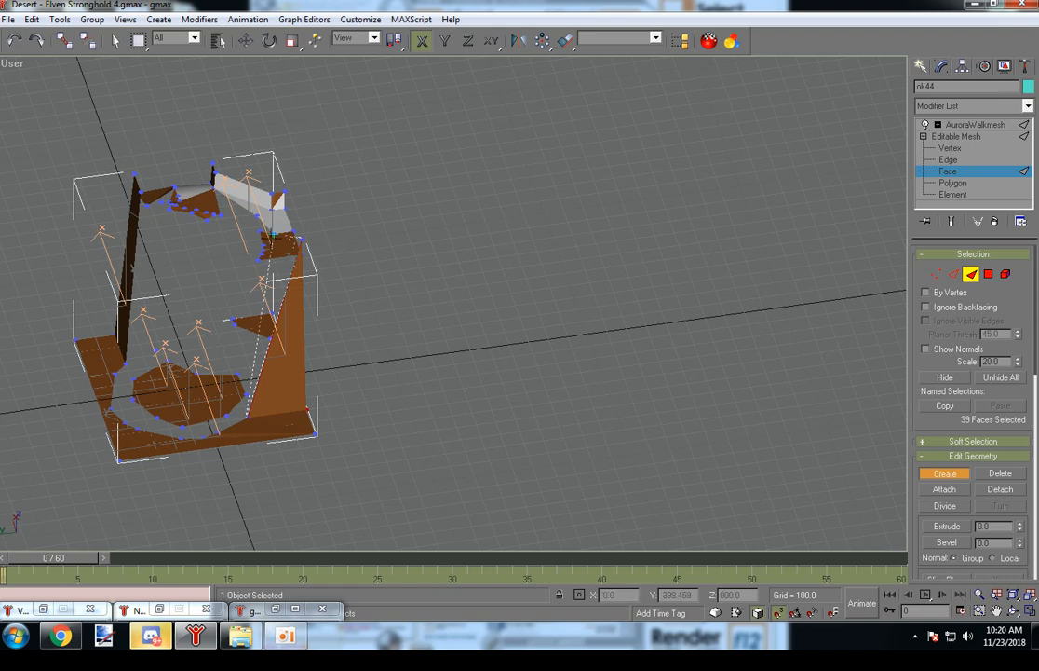
scroll(272, 235, up, 4)
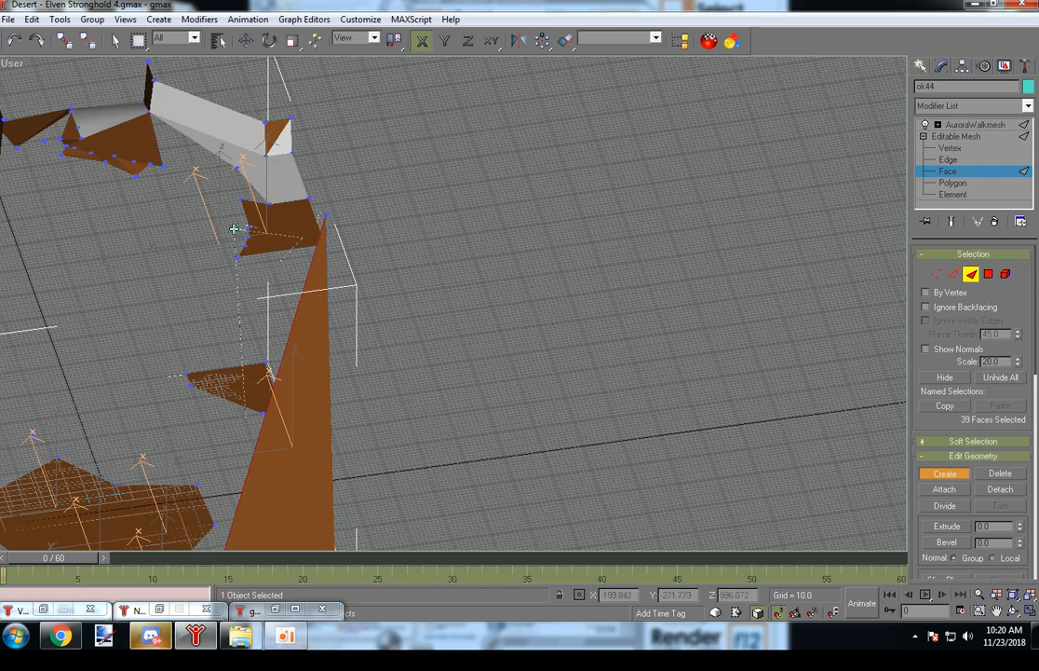
click(235, 229)
- Select the 14 vertices around the gap between the central ground patch and outer ground strip, and copy them straight up to platform height
alt+middle_drag(266, 278, 86, 108)
scroll(147, 278, down, 4)
middle_drag(219, 440, 487, 482)
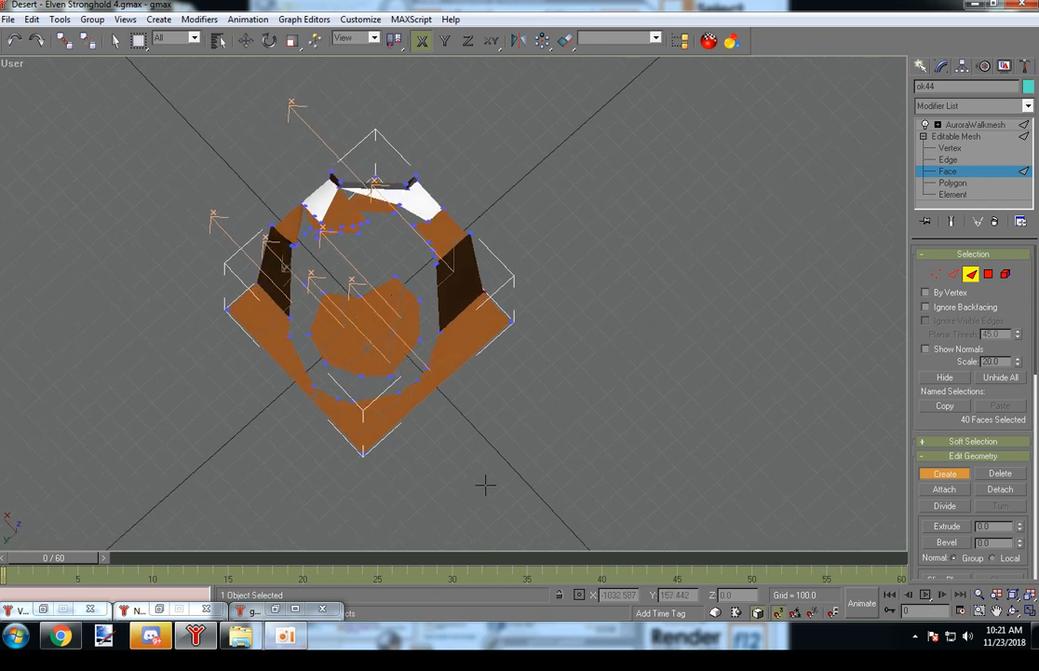
click(937, 275)
drag(403, 390, 436, 410)
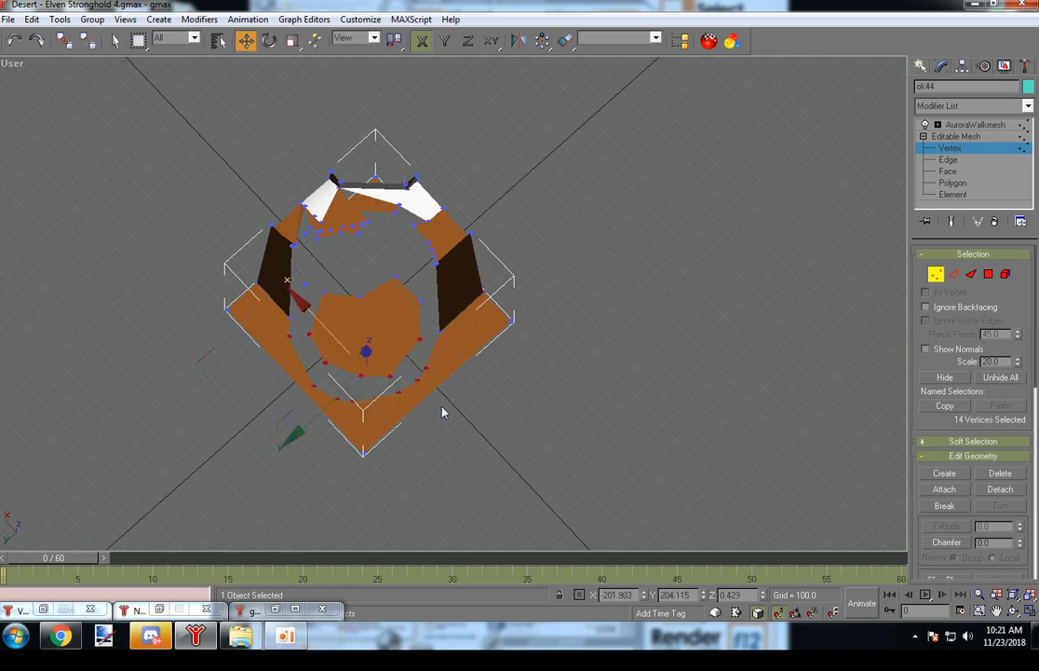
middle_drag(456, 413, 402, 260)
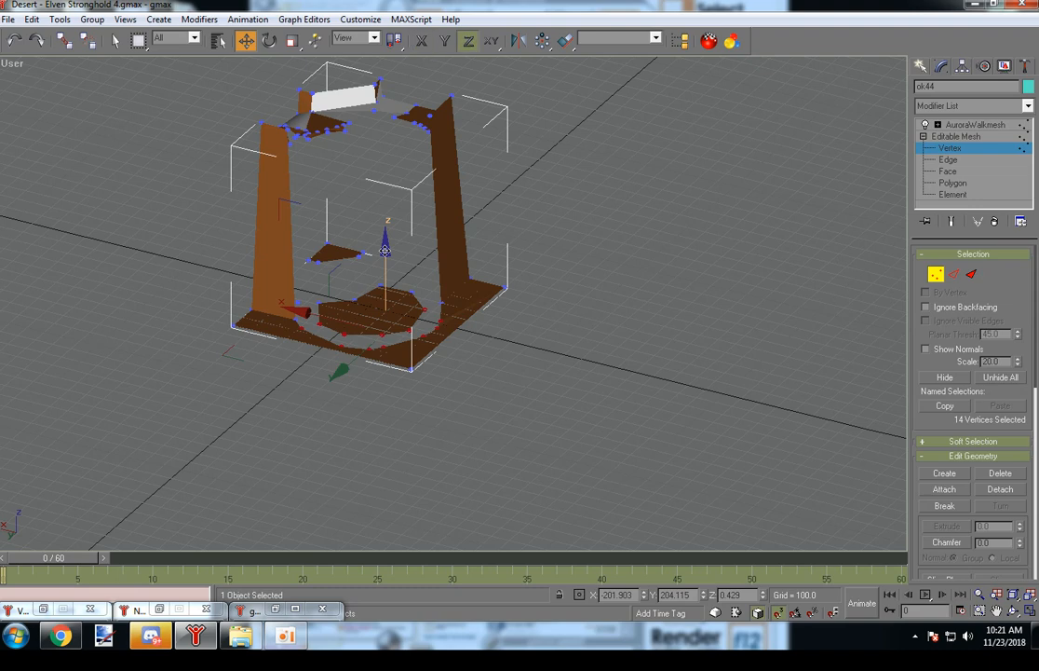
drag(385, 188, 369, 59)
click(578, 331)
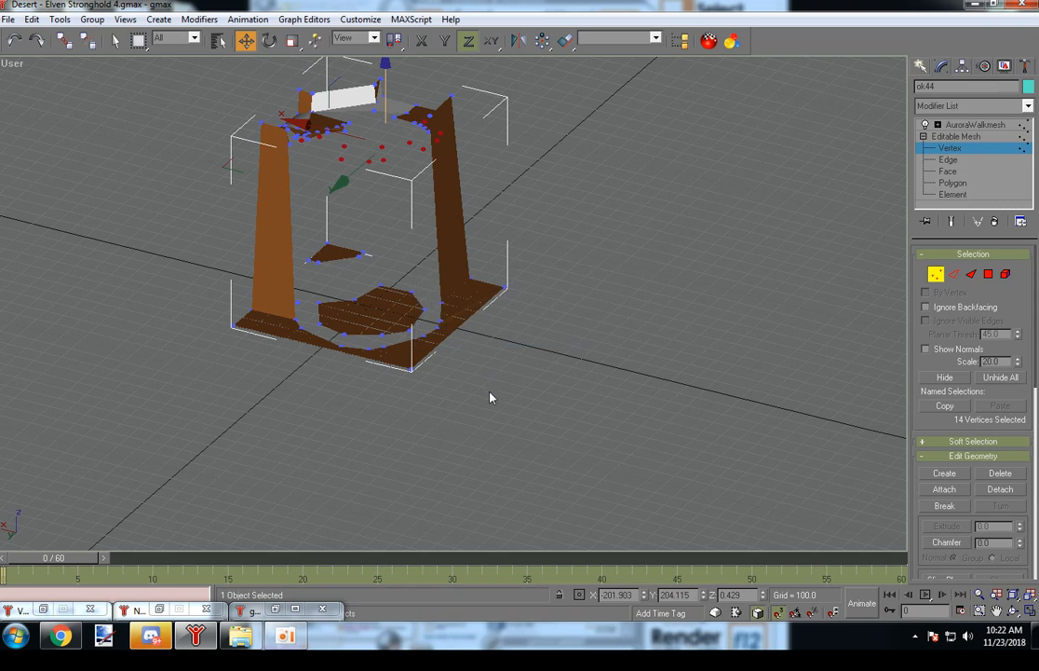
- Delete the raised copies of the central ground patch's vertices, keeping only the raised copies of the curved outer edge
mouse_move(531, 408)
alt+middle_down()
mouse_move(482, 468)
mouse_move(429, 387)
alt+middle_up()
scroll(400, 343, up, 2)
click(578, 397)
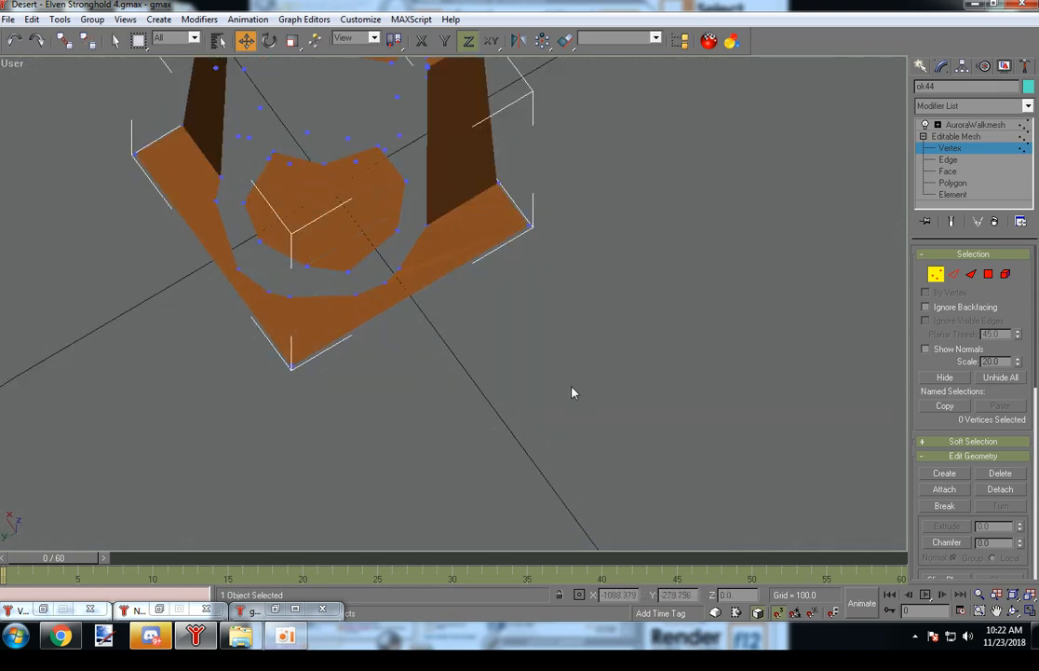
drag(268, 110, 369, 157)
alt+middle_drag(503, 318, 526, 313)
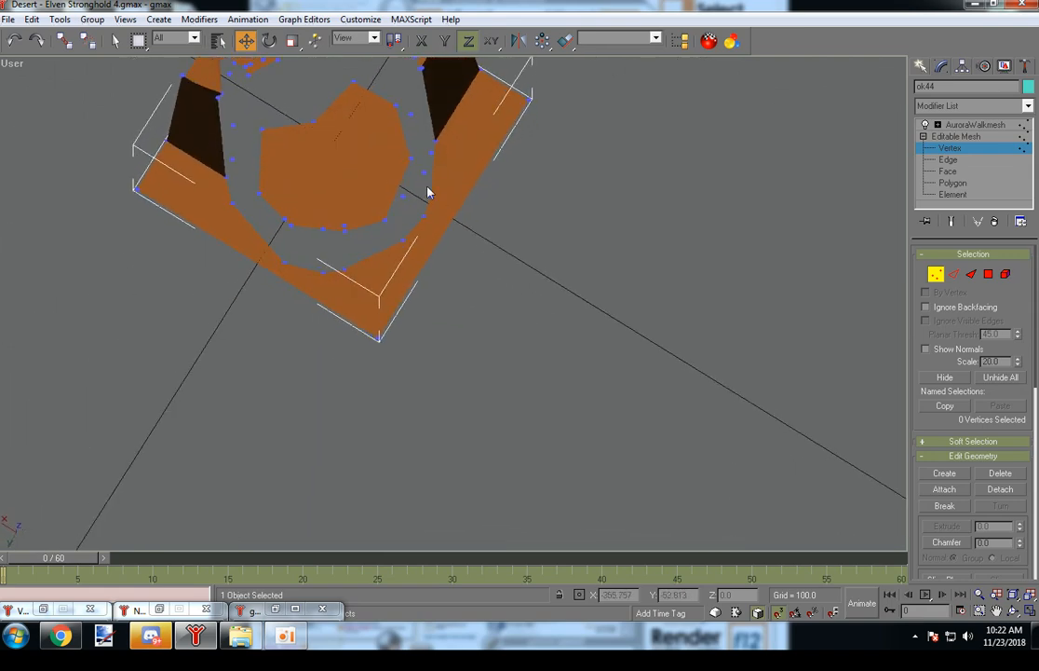
click(411, 102)
click(539, 386)
middle_drag(491, 397, 456, 331)
scroll(423, 364, down, 5)
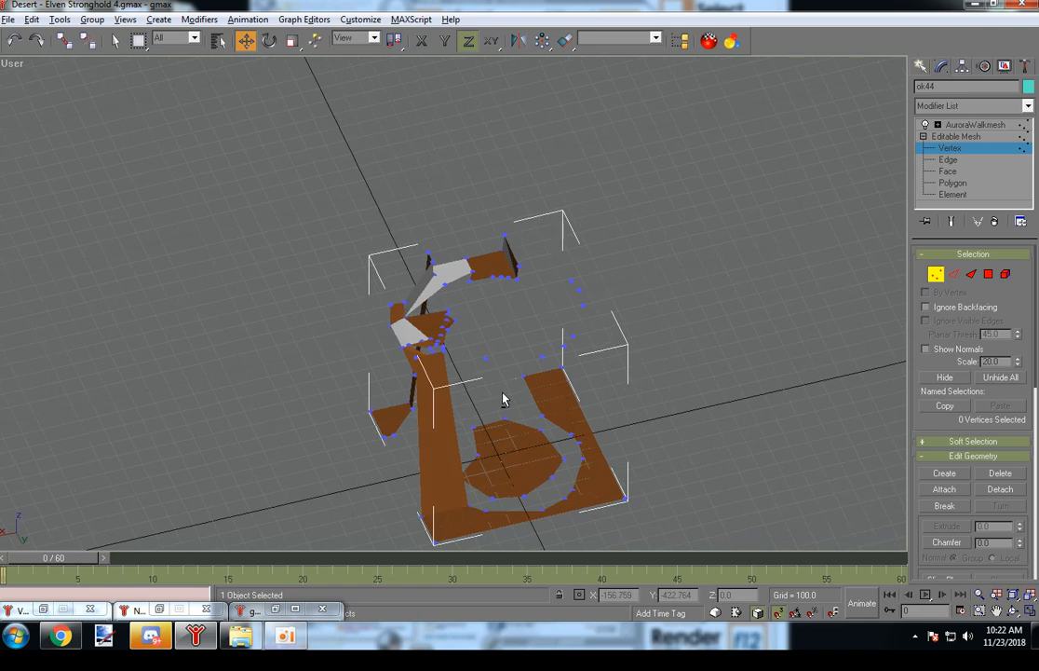
- Create two faces forming a wall panel beside the existing tall wall, from the ground edge up to the first raised vertex
click(972, 274)
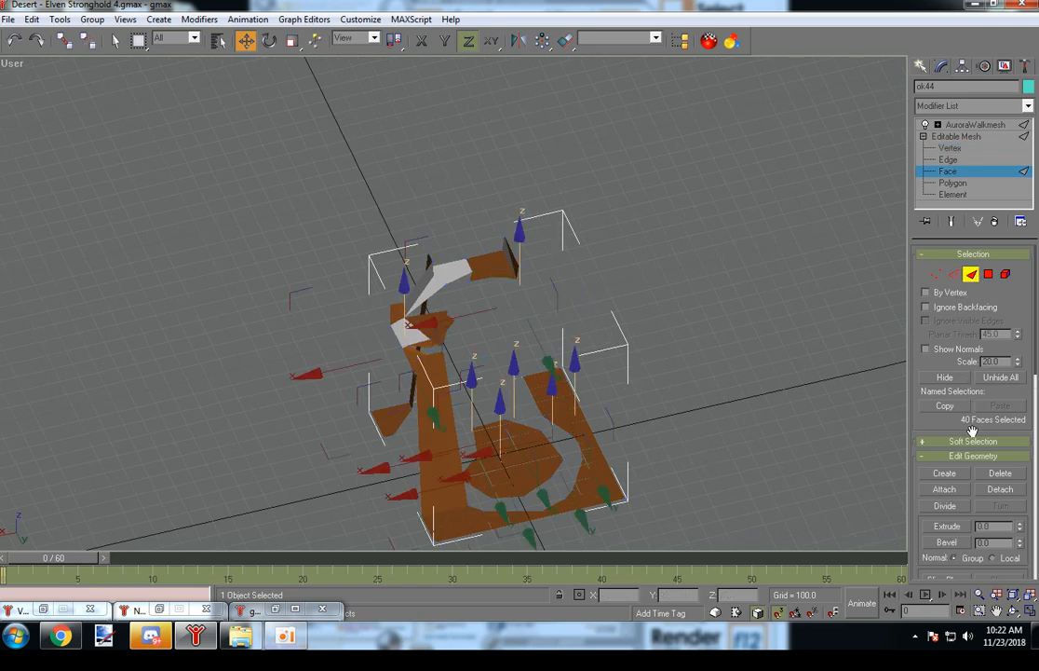
click(943, 473)
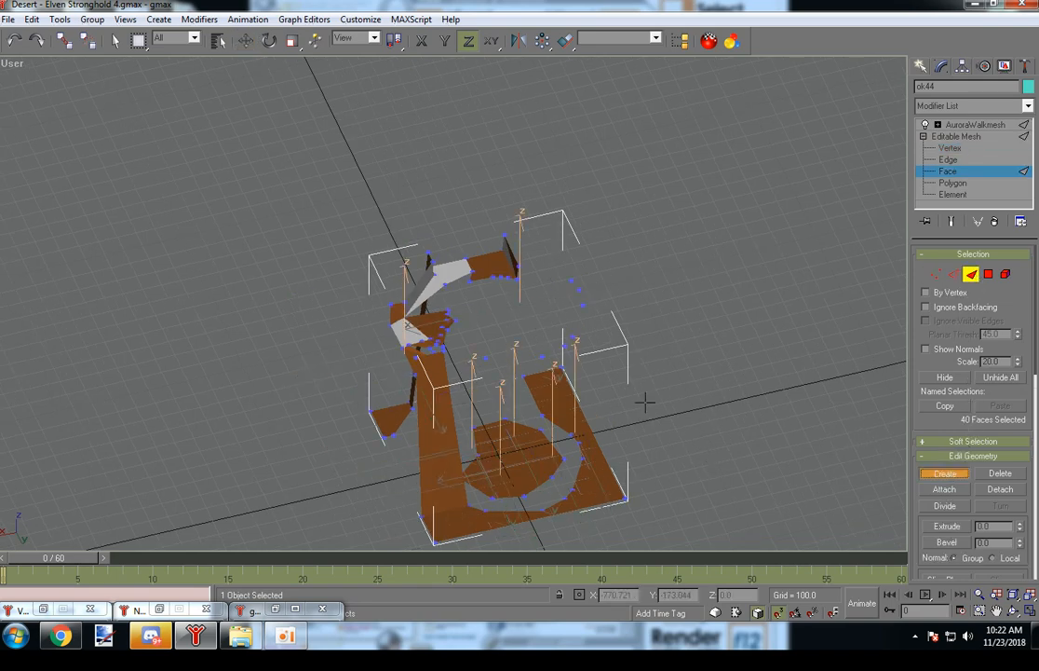
click(443, 352)
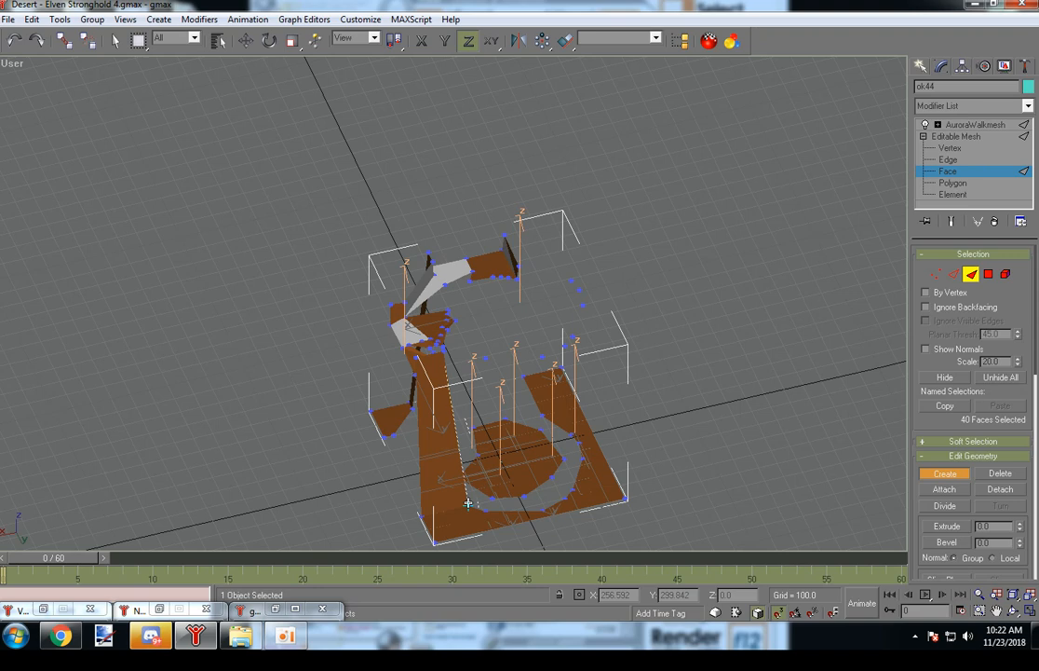
click(469, 504)
click(485, 359)
alt+middle_drag(538, 415, 505, 378)
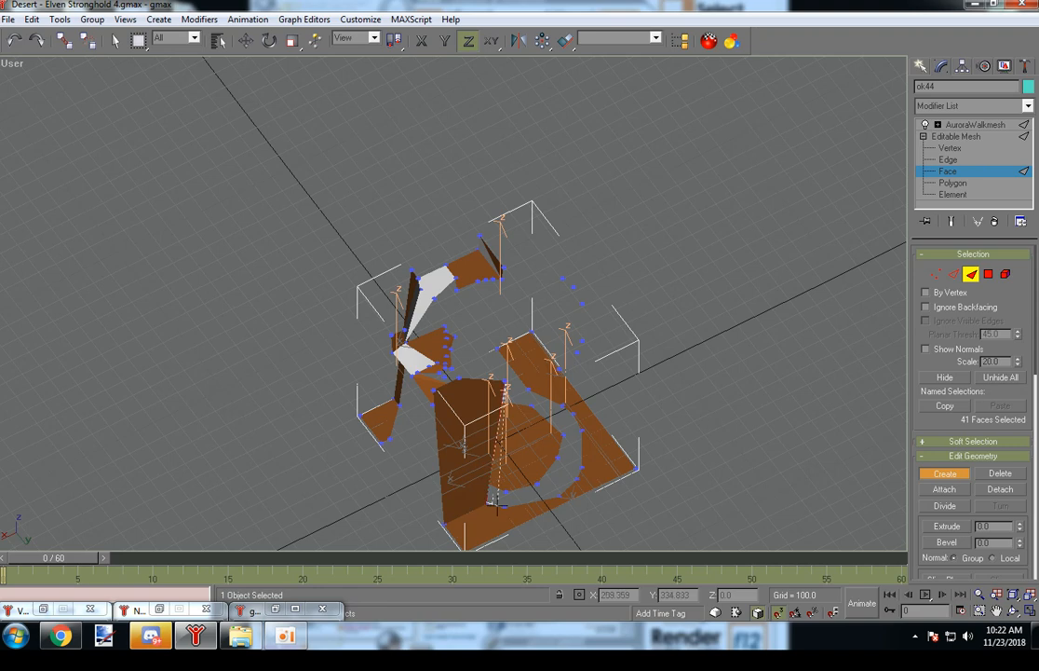
click(505, 508)
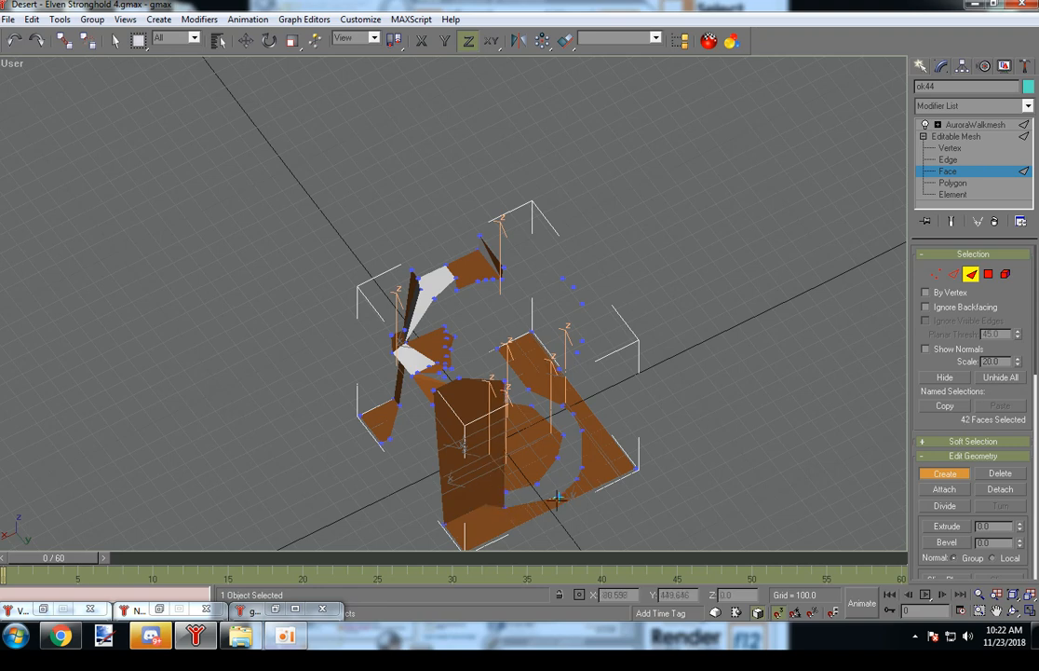
- Create four faces forming the following two wall panels between the curved ground edge and the raised vertices
click(509, 383)
alt+middle_drag(596, 464, 538, 454)
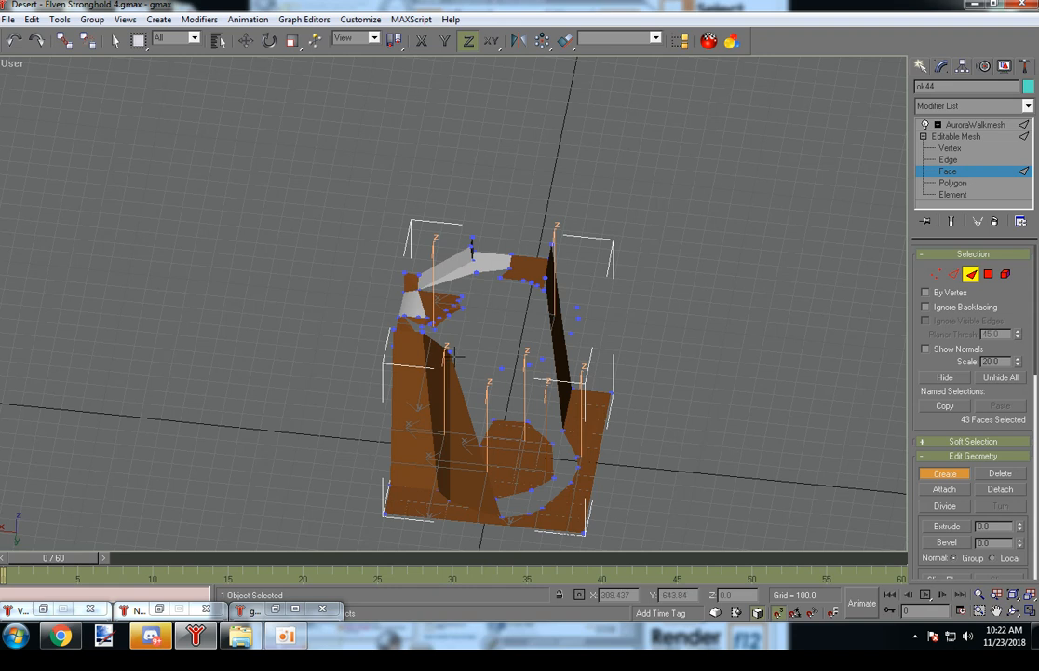
click(501, 515)
click(501, 370)
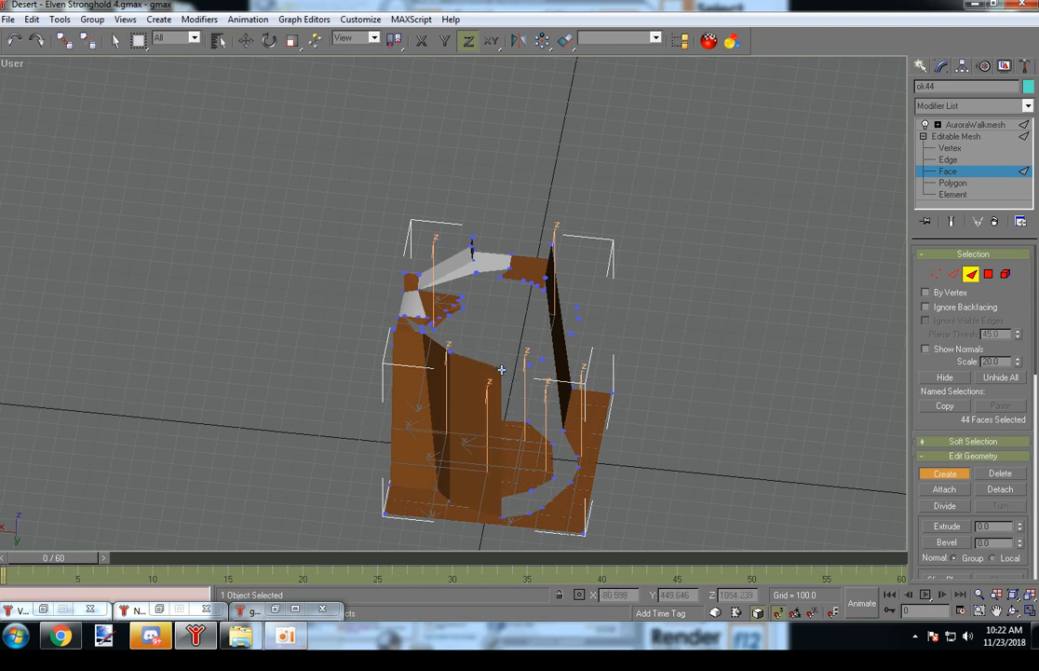
click(502, 517)
click(529, 513)
click(502, 369)
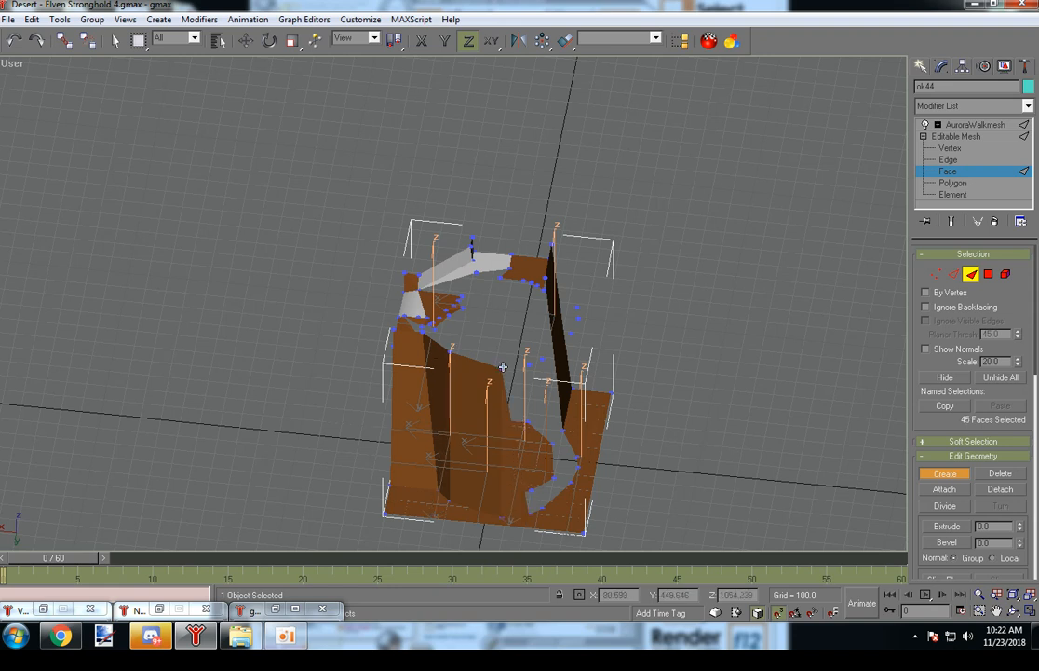
click(529, 513)
click(529, 364)
alt+middle_drag(557, 413, 585, 433)
alt+middle_drag(497, 447, 433, 436)
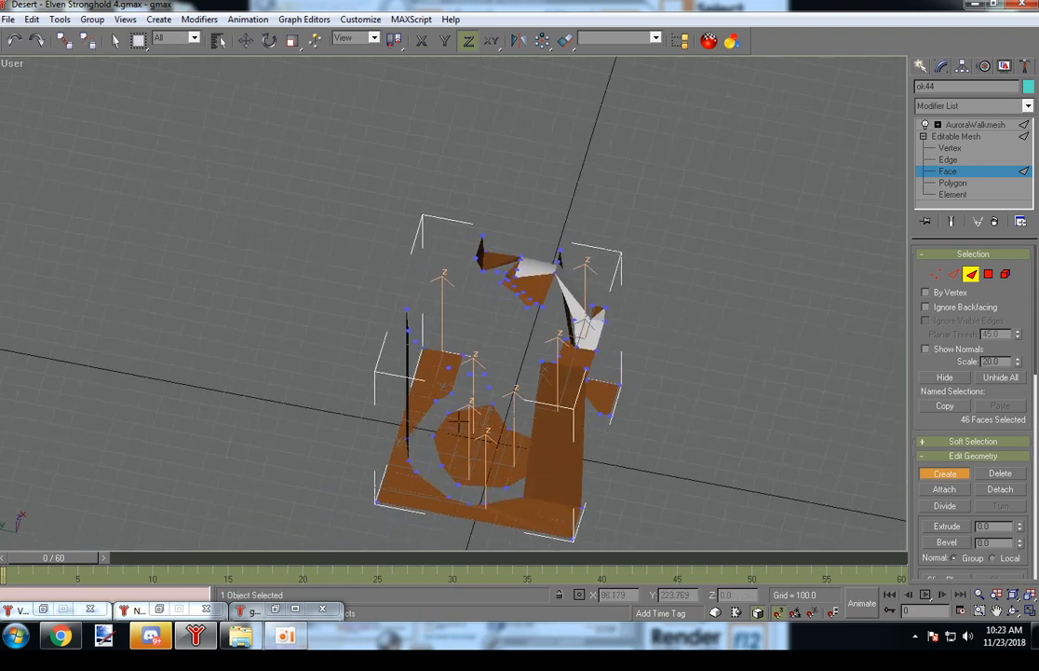
- Create four faces forming an inner wall from the central ground patch's edge up to the raised vertices
click(476, 261)
alt+middle_drag(462, 290, 657, 430)
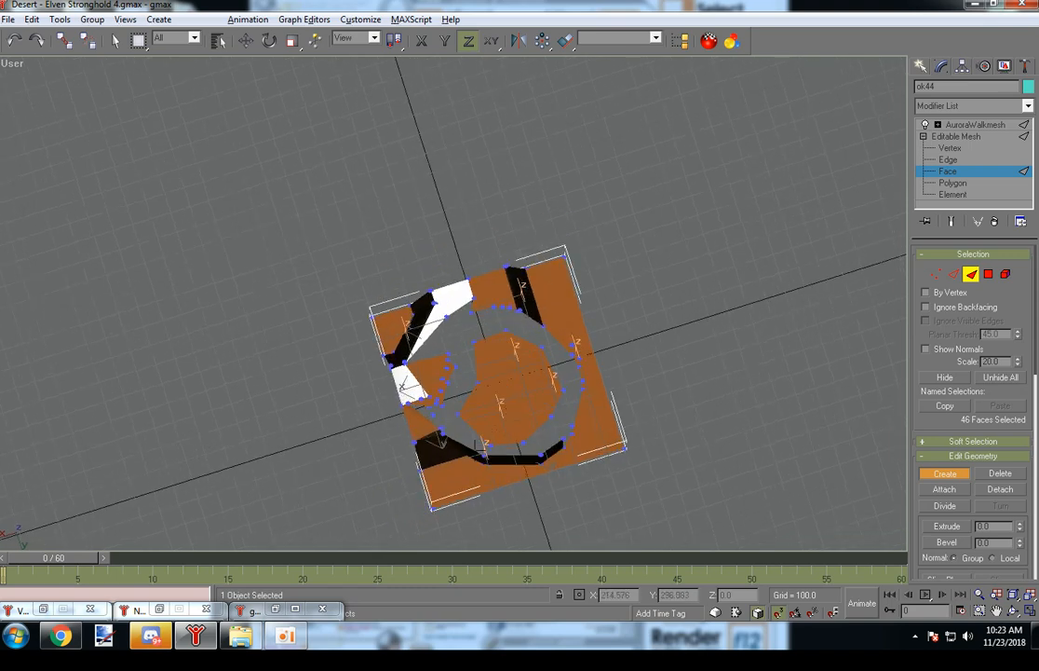
scroll(479, 444, up, 8)
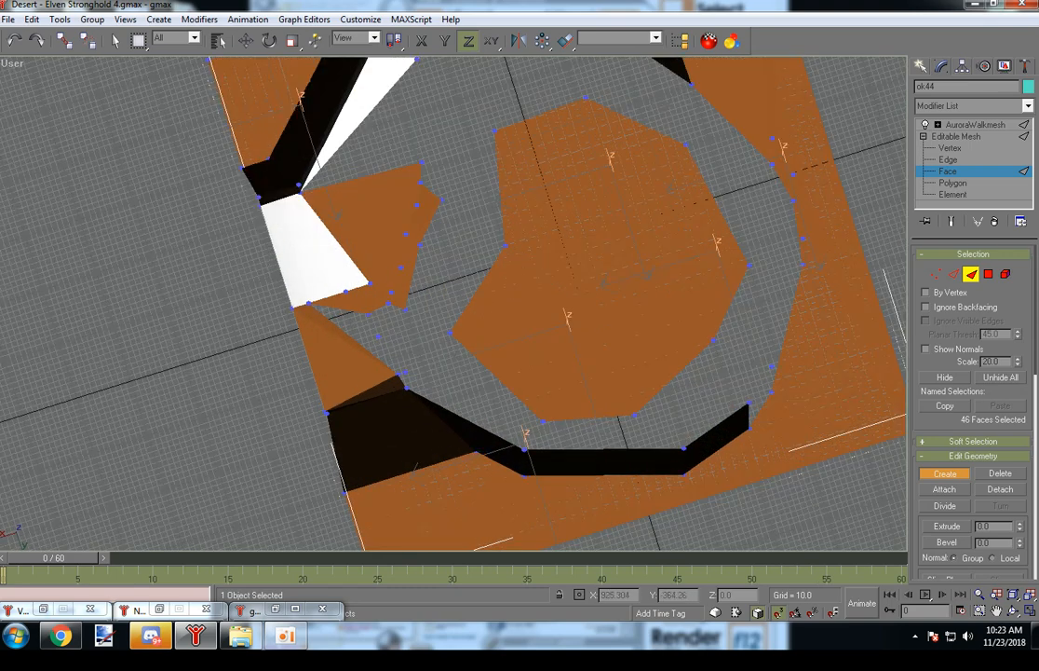
alt+middle_drag(250, 395, 318, 399)
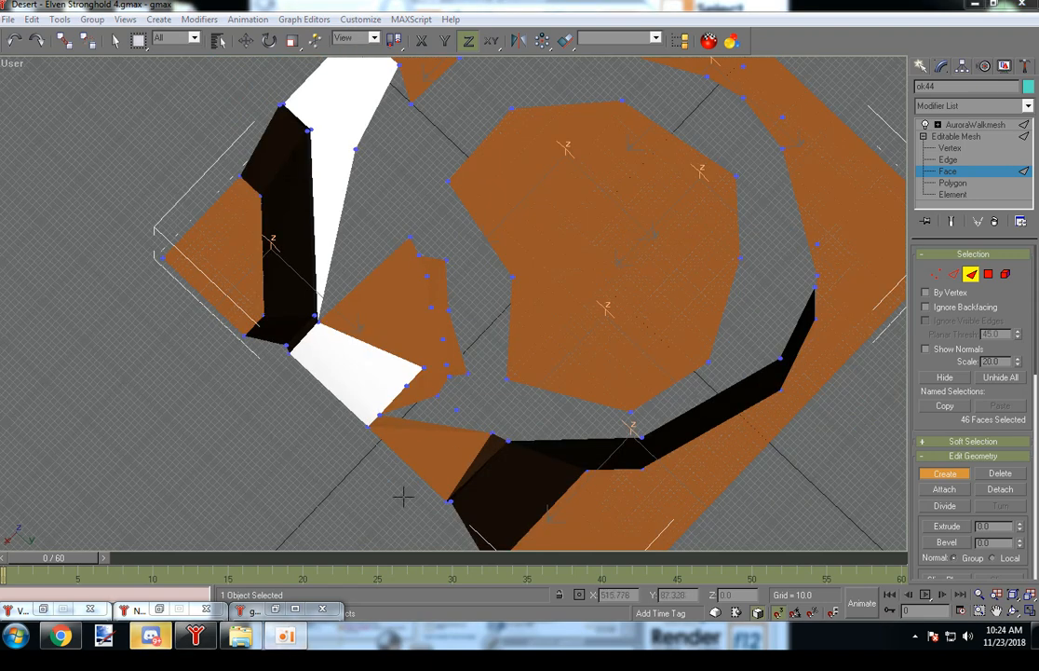
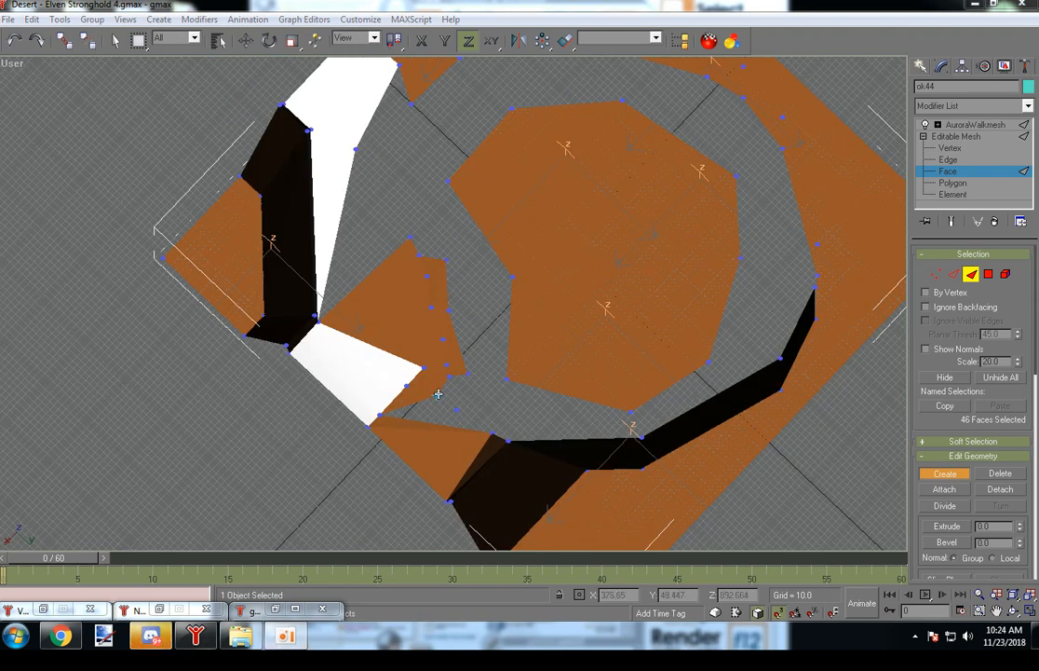
click(505, 380)
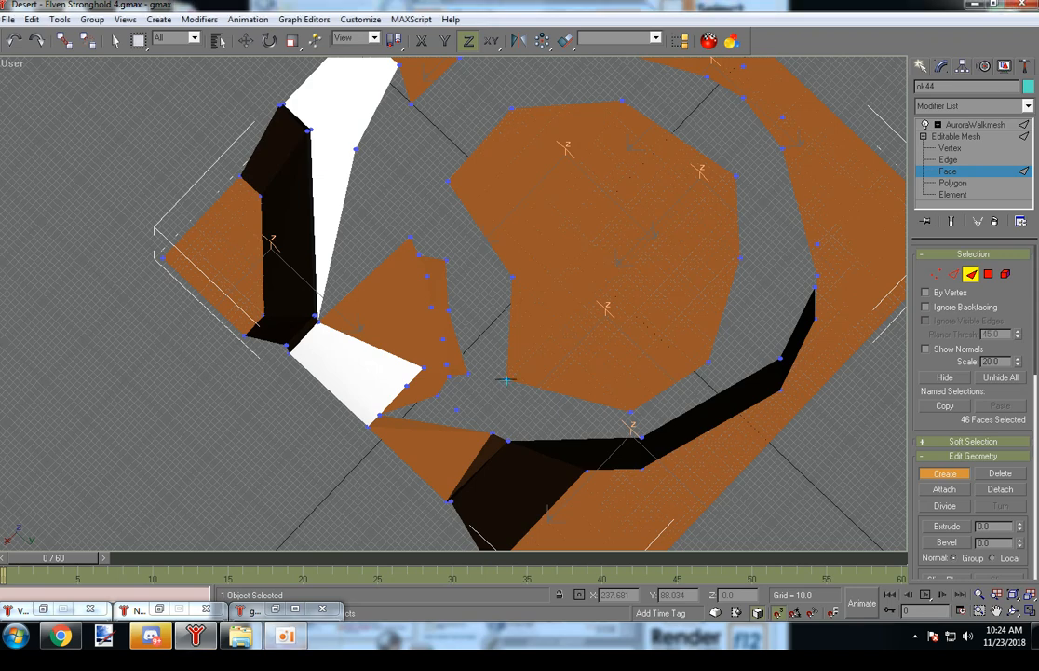
click(506, 440)
click(631, 410)
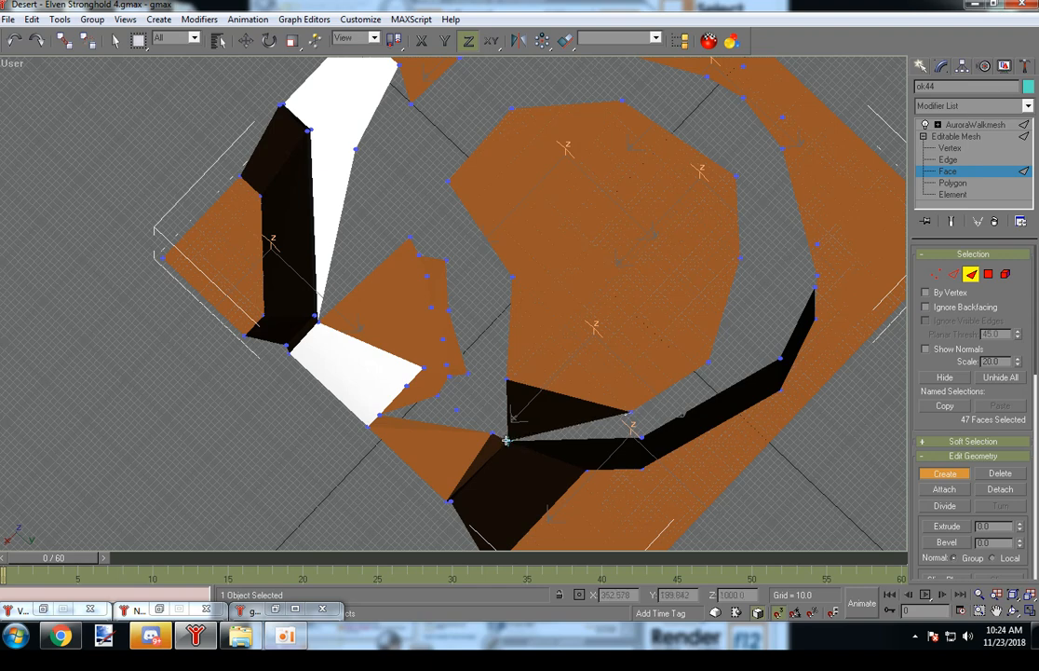
click(642, 436)
click(642, 437)
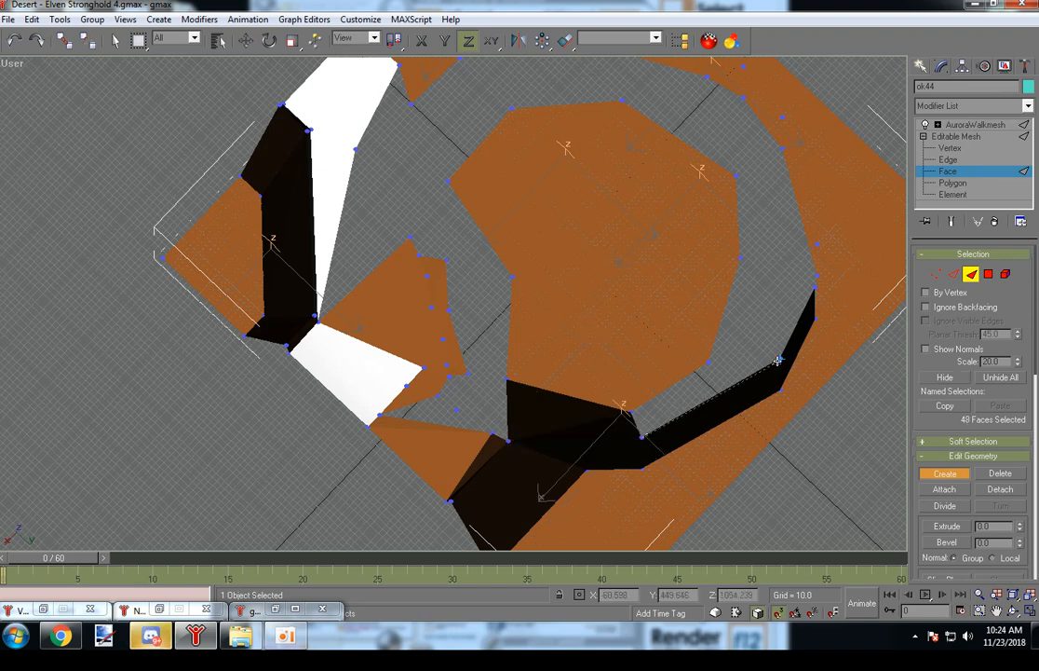
click(709, 363)
click(709, 362)
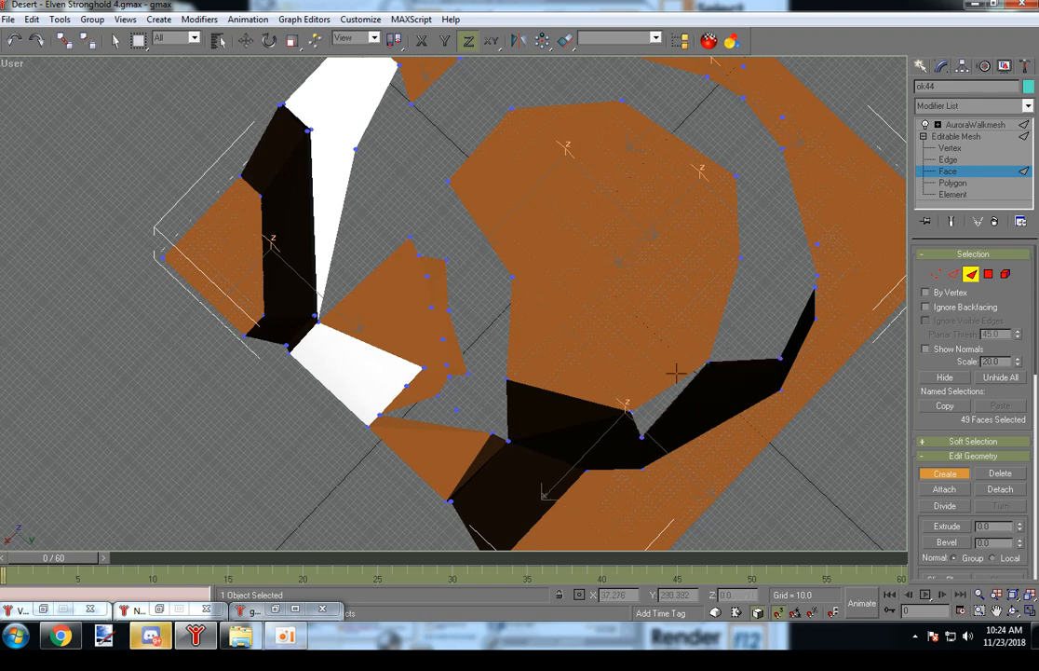
click(629, 411)
click(642, 437)
alt+middle_drag(642, 436, 727, 233)
scroll(706, 326, down, 6)
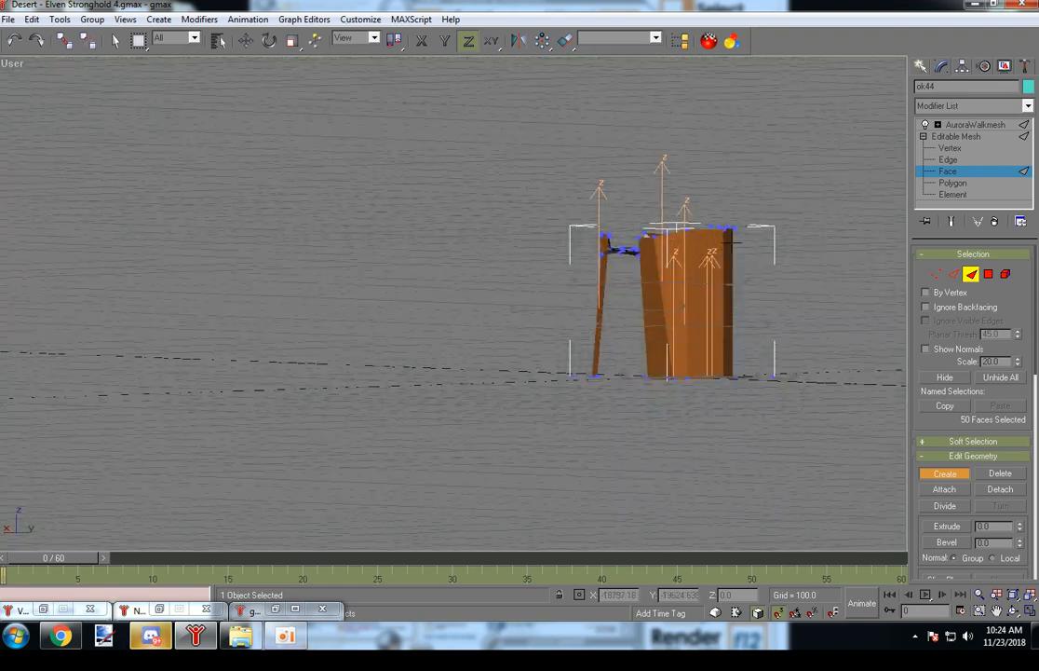
- Select the tall wall faces across the tower's mid-height and set their material ID to 2
click(939, 477)
drag(823, 299, 517, 286)
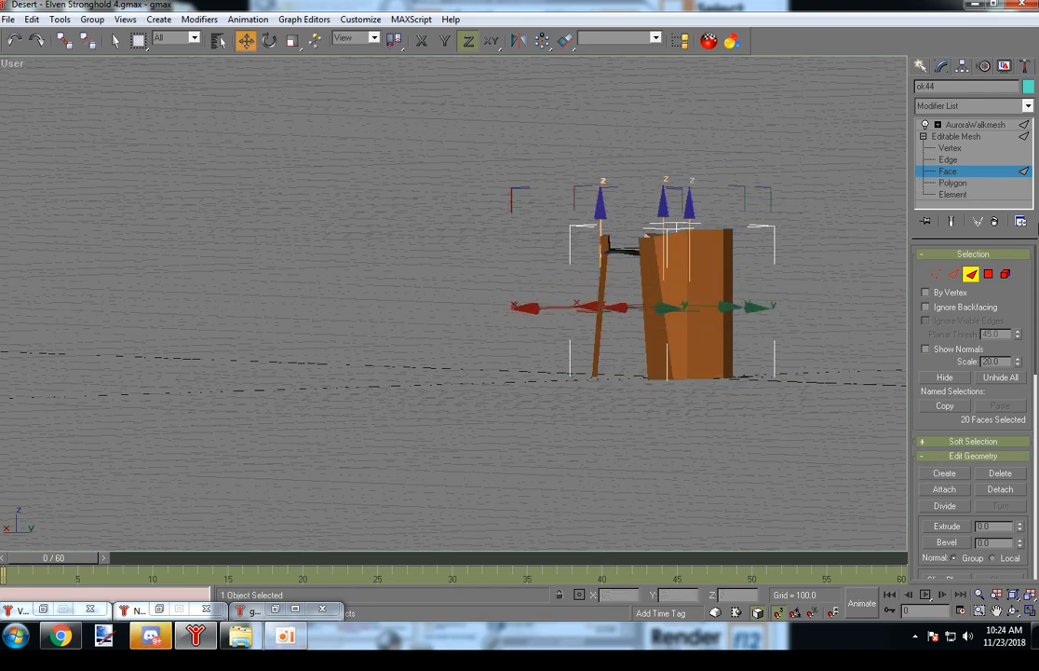
drag(1035, 309, 840, 460)
text(2)
key(Return)
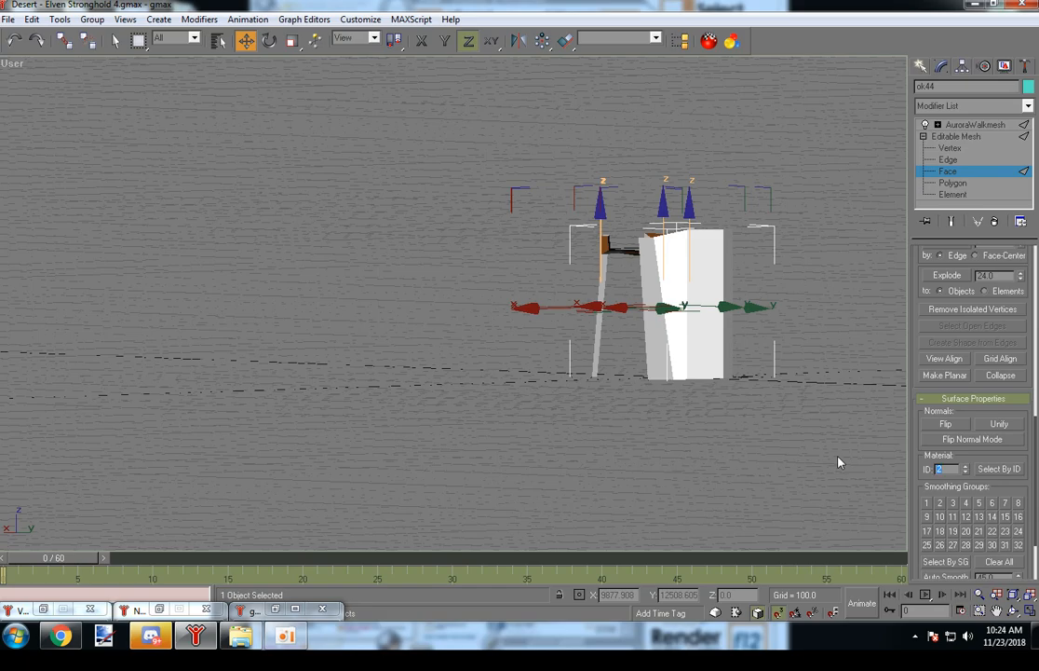
- Select the platform faces around the inward-projecting ledge and set their material ID to 4
alt+middle_drag(754, 334, 559, 440)
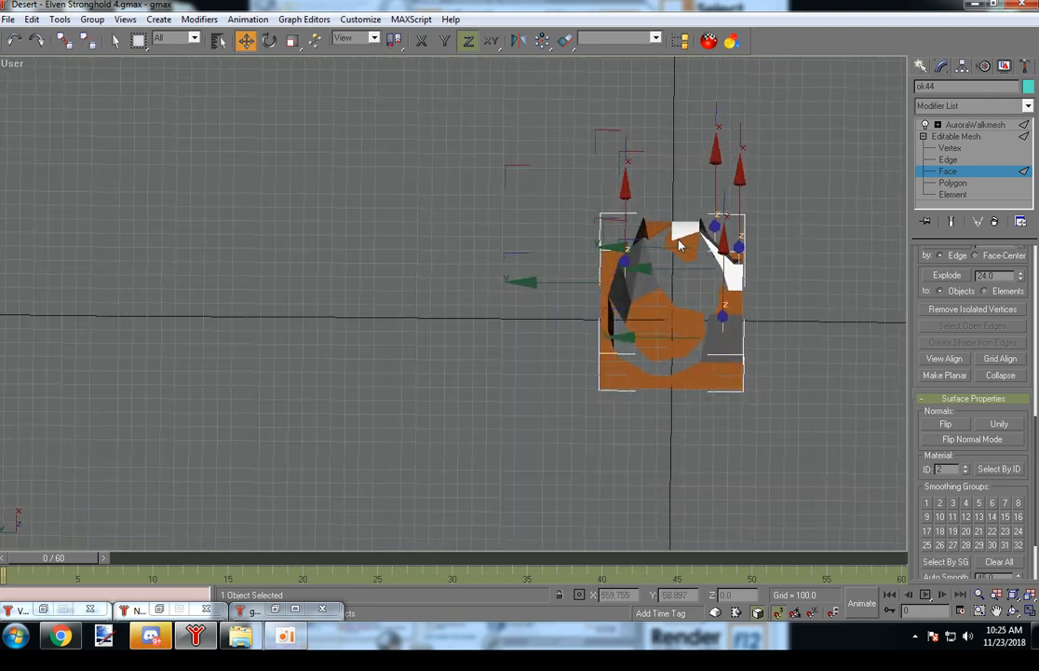
drag(692, 256, 693, 257)
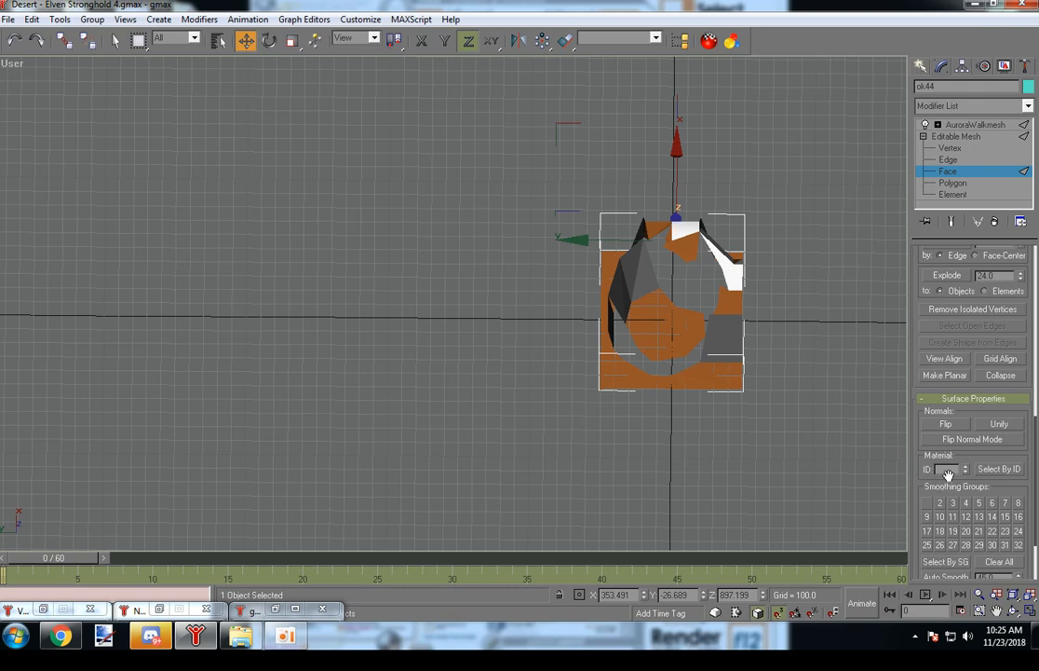
text(4)
key(Return)
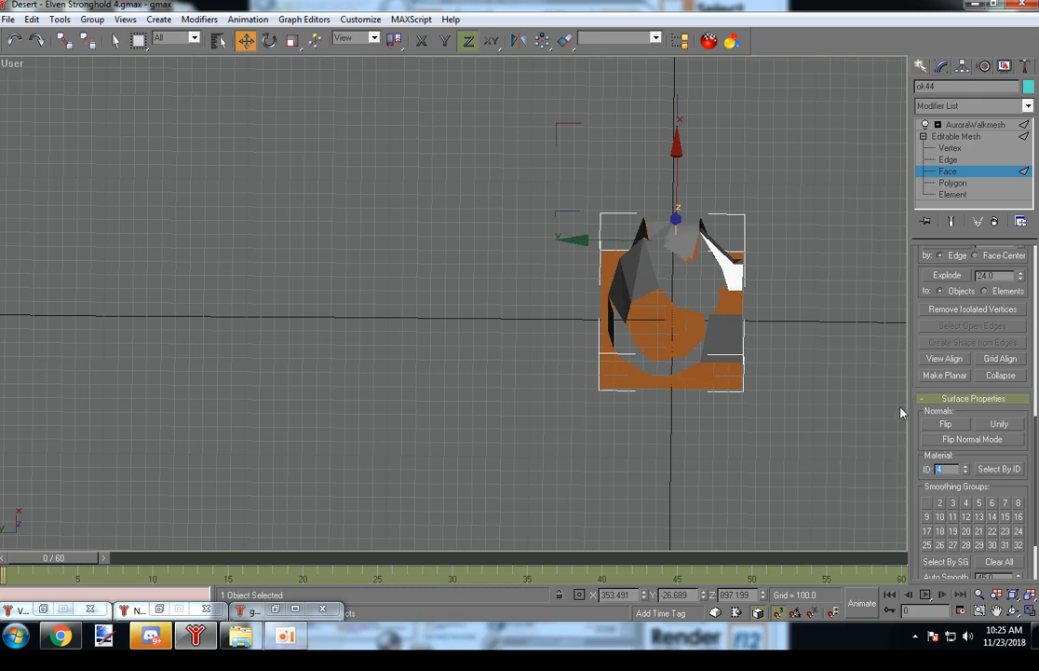
- Select the remaining upper platform faces along the tower's rim group by group and set their material ID to 4
alt+middle_drag(792, 315, 840, 290)
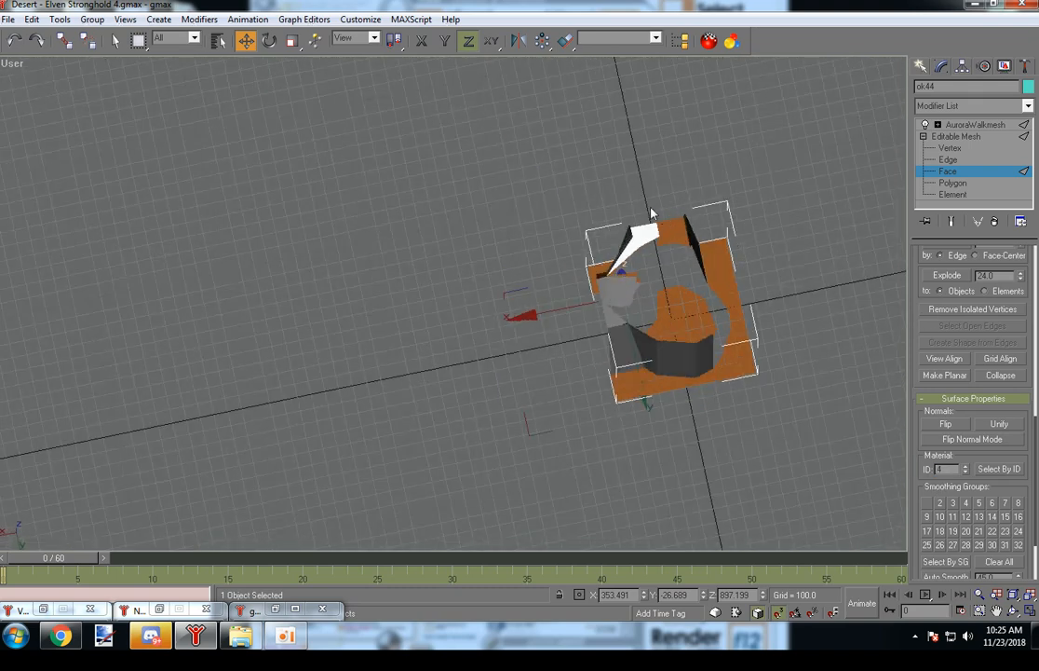
click(673, 253)
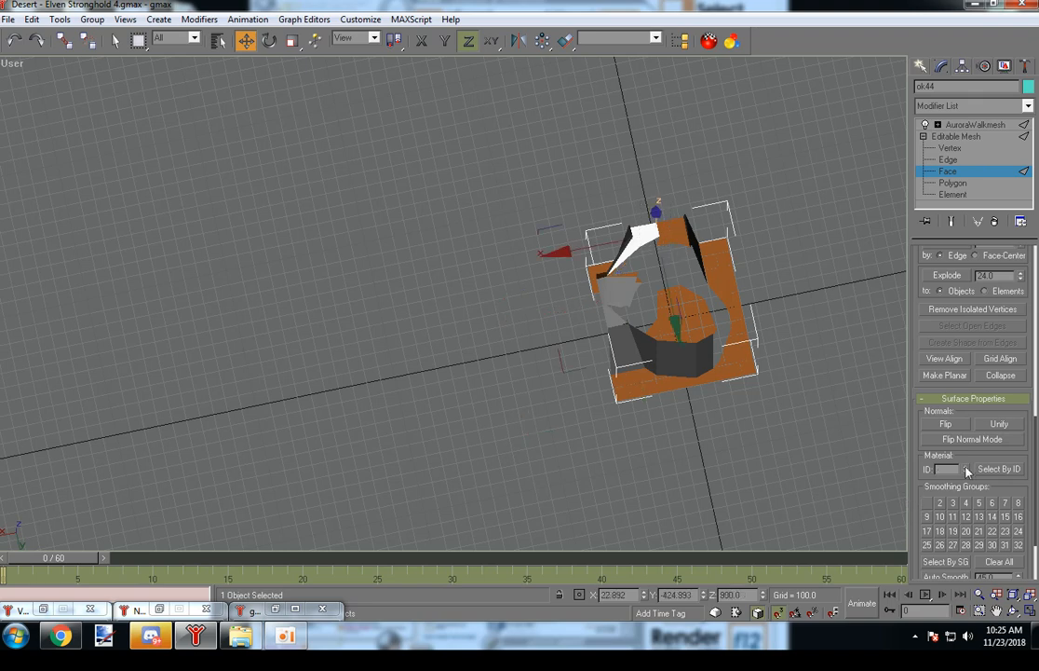
key(Return)
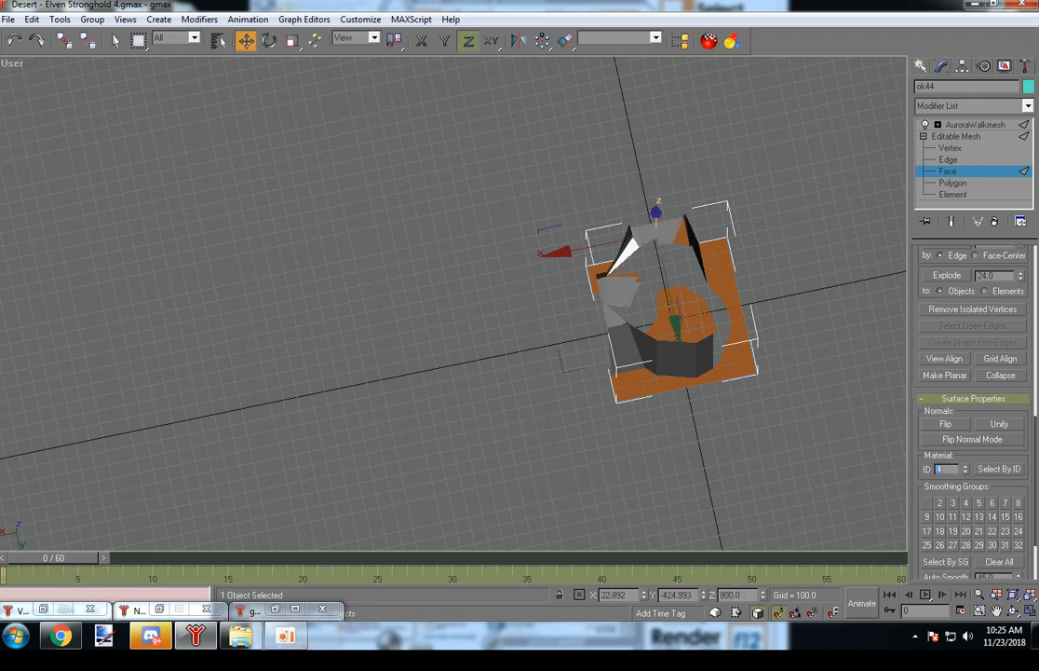
click(683, 237)
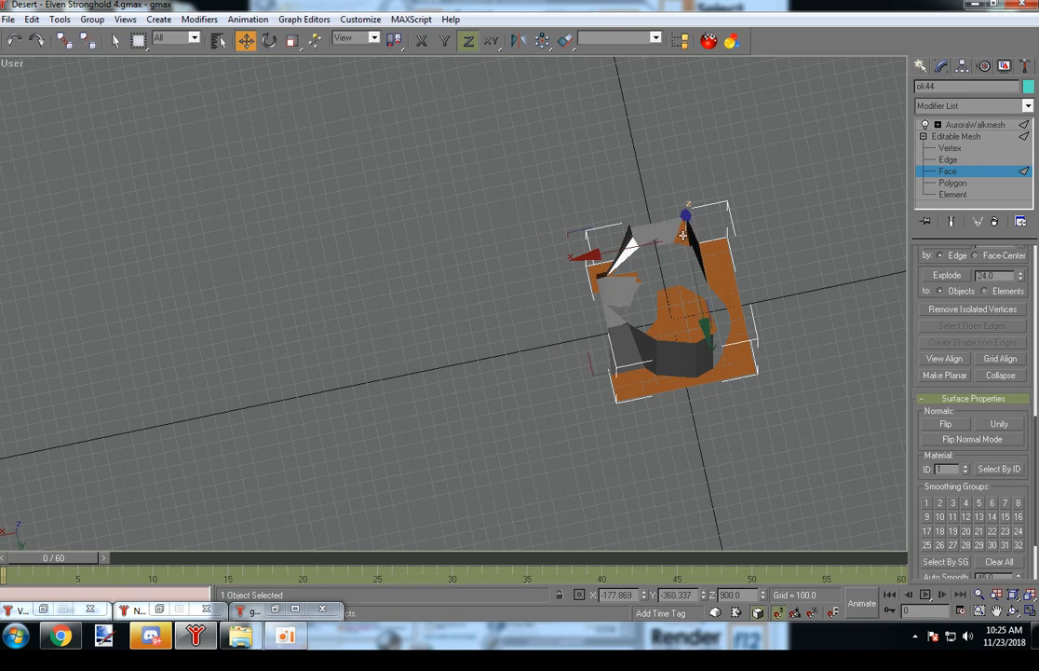
text(4)
key(Return)
click(677, 237)
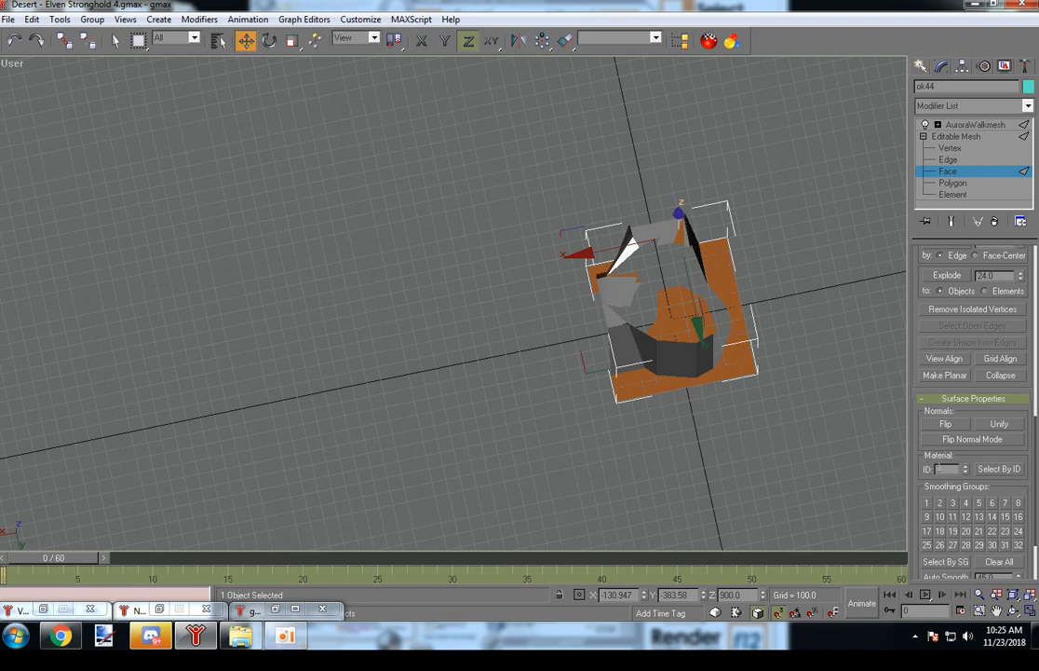
text(4)
key(Return)
drag(685, 266, 683, 259)
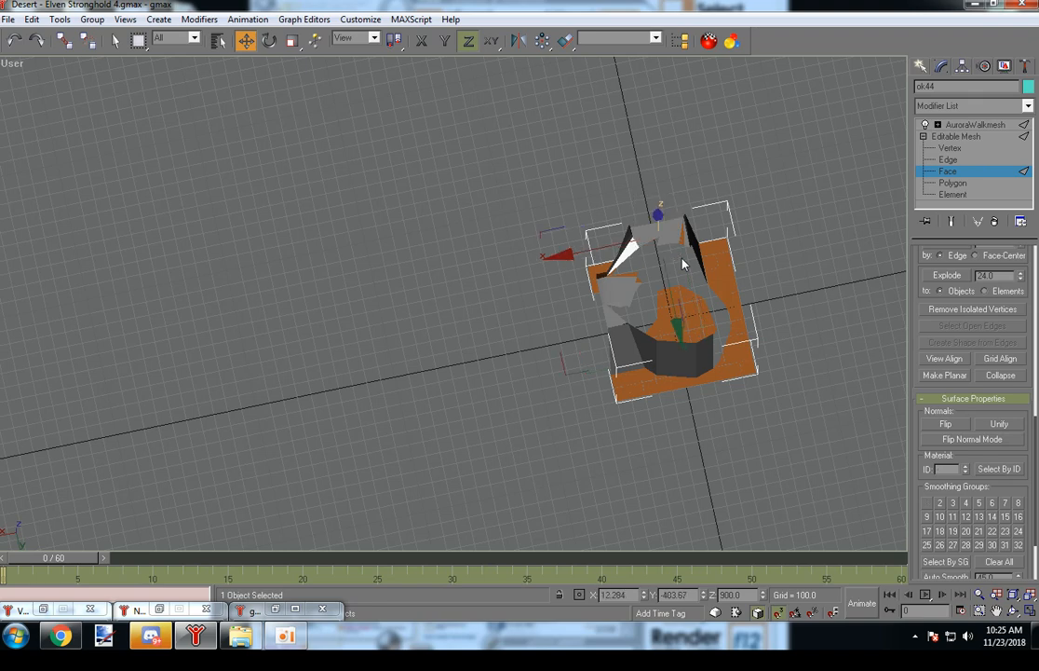
click(946, 468)
text(4)
key(Return)
- Set the material ID of the raised wall faces at the tower's upper rim to 2 and of the adjoining platform faces to 4
alt+middle_drag(708, 326, 707, 296)
drag(716, 221, 721, 223)
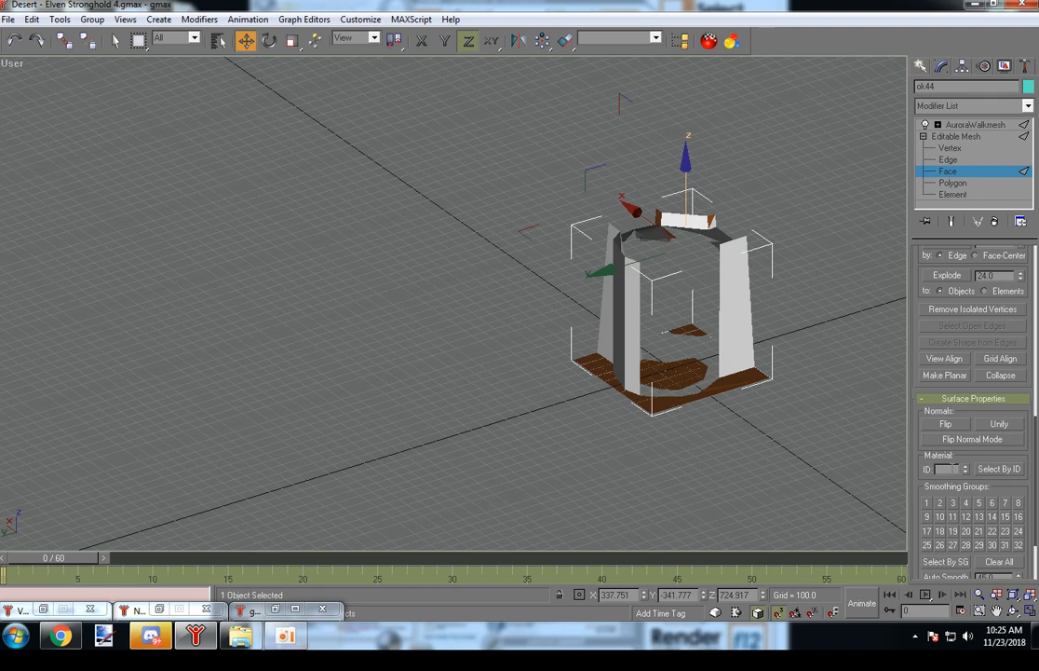
text(2)
key(Return)
alt+middle_drag(664, 332, 660, 404)
drag(689, 204, 712, 270)
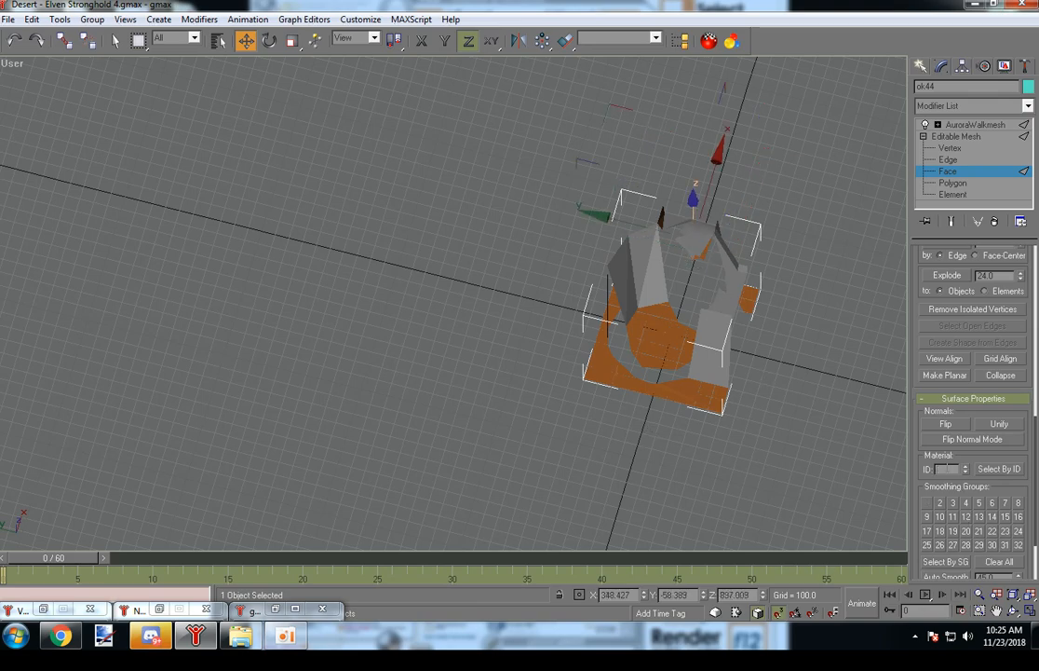
- Select the remaining upper wall faces from two other sides of the tower and set their material ID to 2
alt+middle_drag(790, 414, 717, 344)
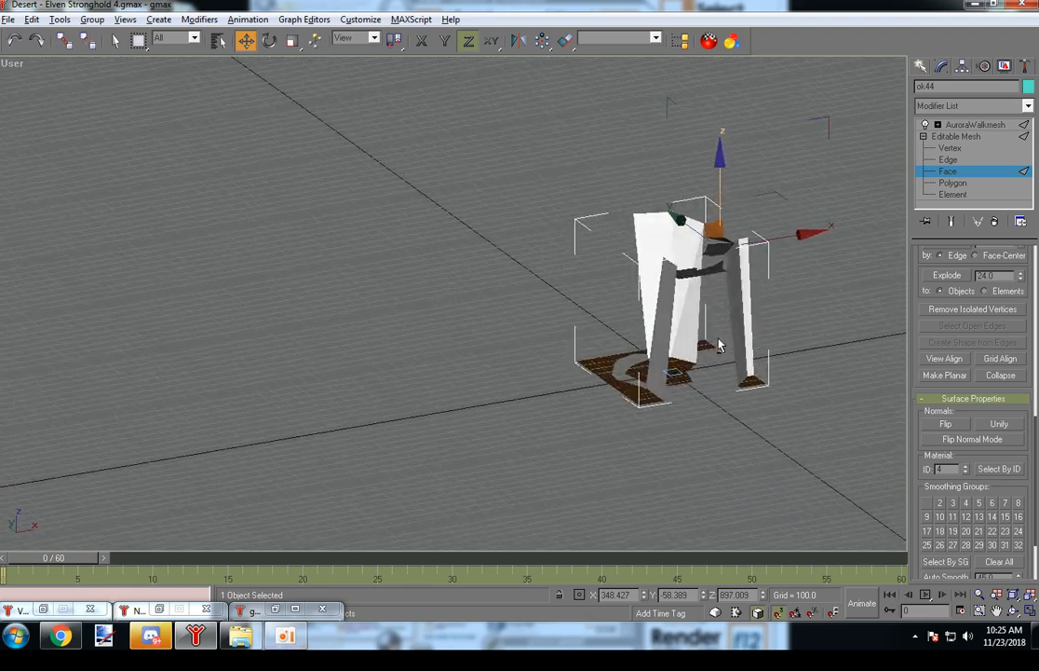
click(710, 244)
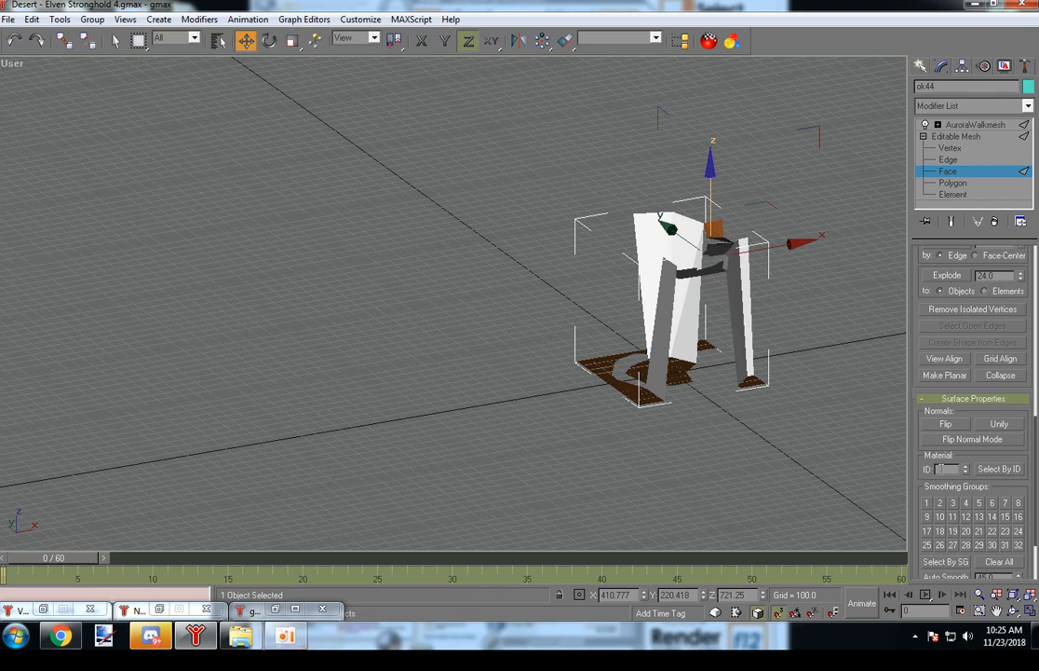
text(2)
key(Return)
alt+middle_drag(888, 393, 671, 383)
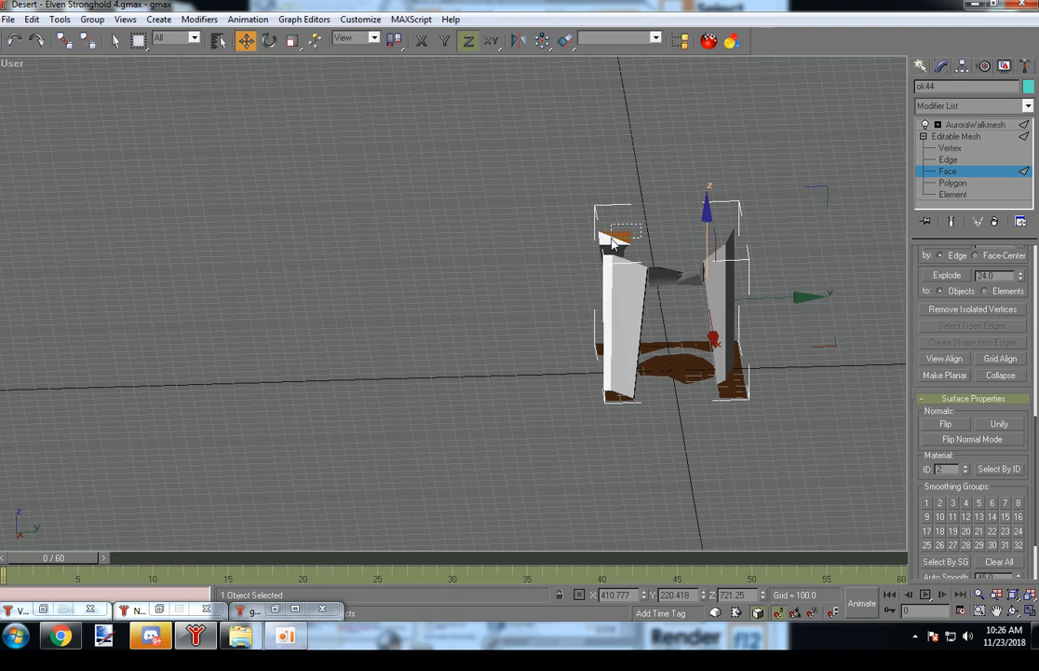
click(643, 230)
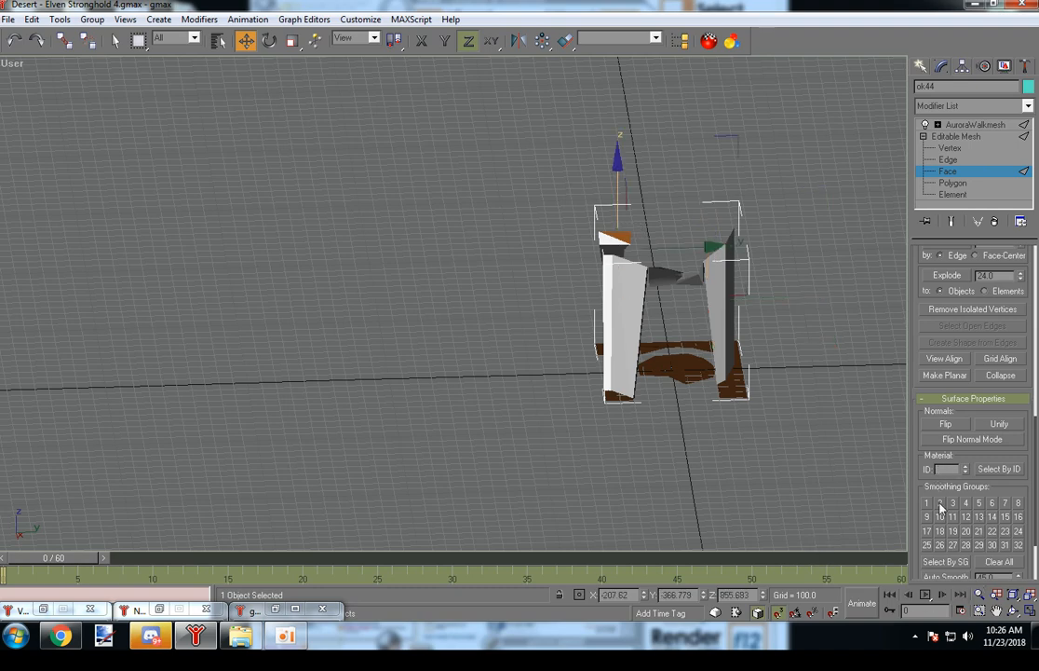
text(2)
key(Return)
- Create three faces joining the tall wall panel's edge to the raised vertices and the curved outer ground edge
alt+middle_drag(498, 315, 581, 342)
scroll(581, 342, up, 3)
middle_drag(651, 356, 236, 343)
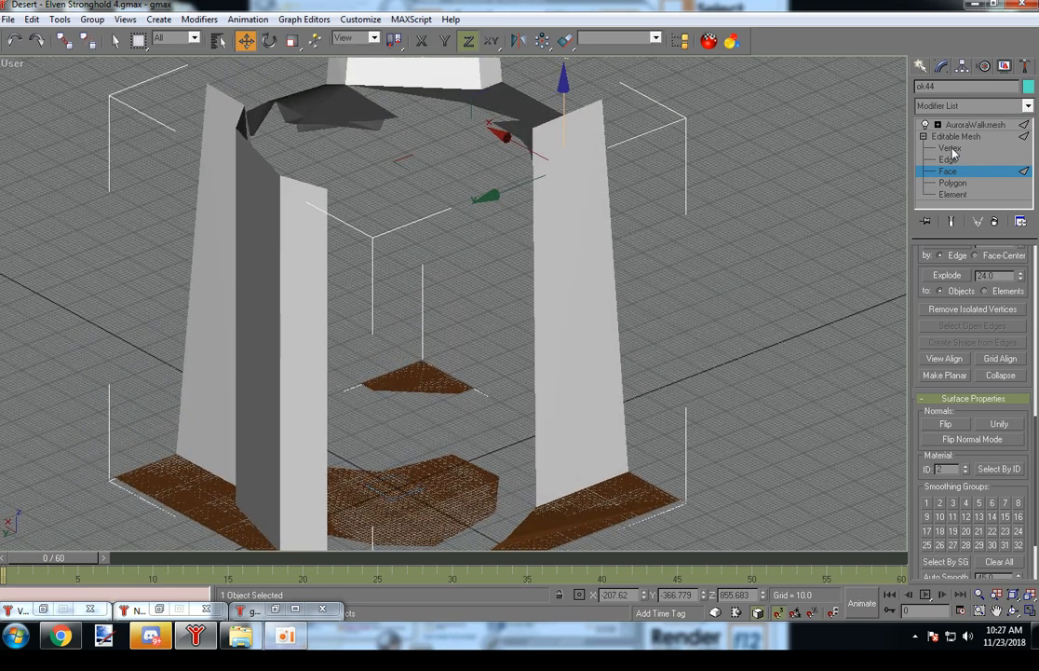
scroll(969, 373, up, 10)
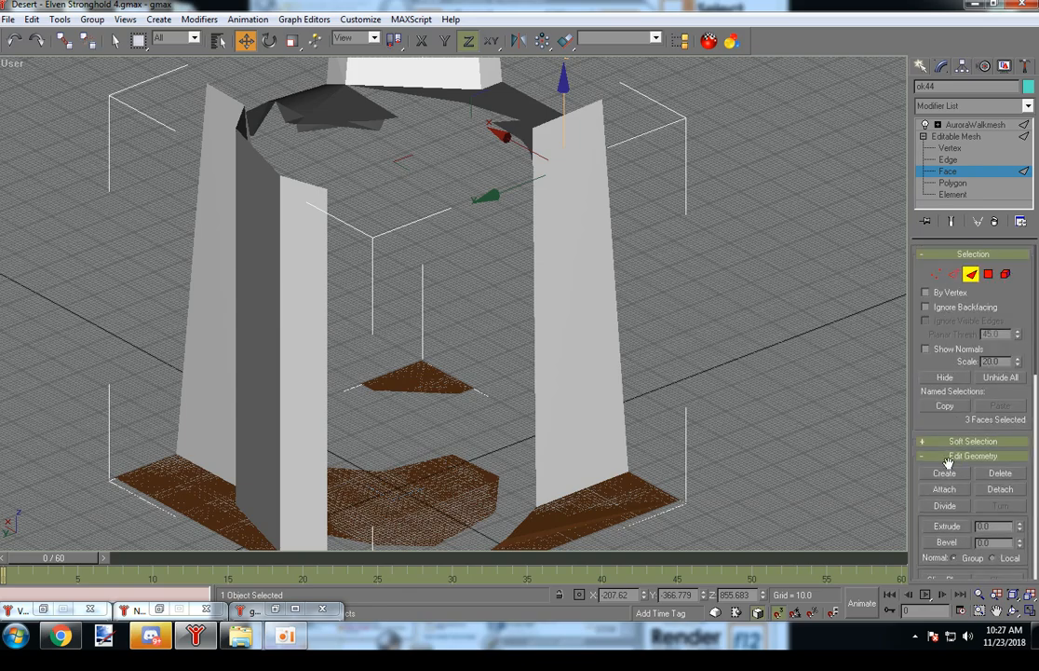
click(948, 475)
middle_drag(700, 337, 567, 294)
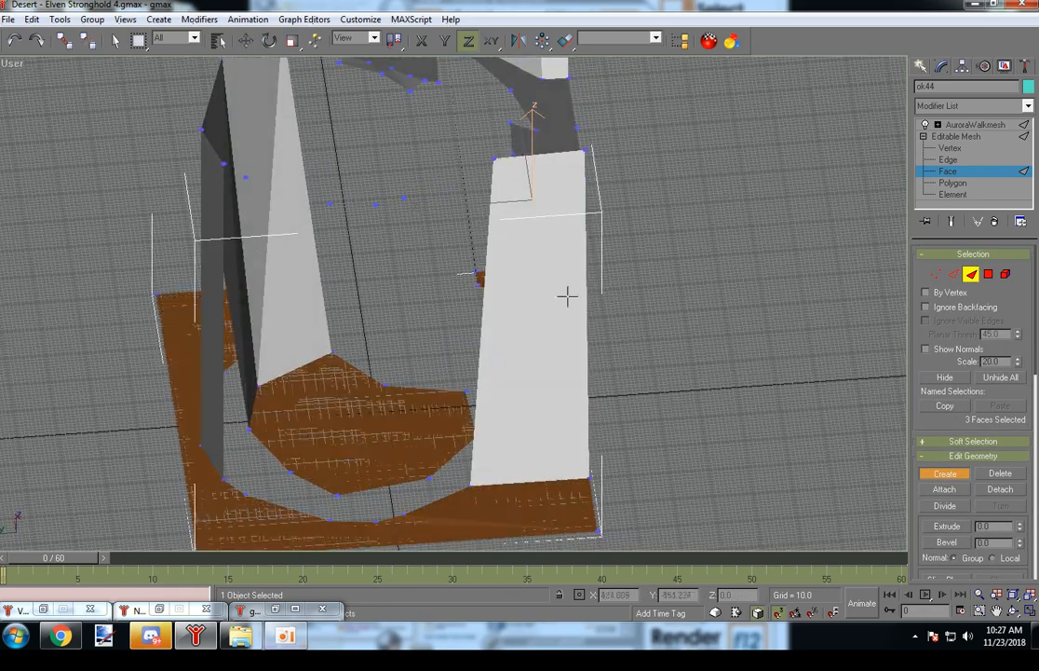
click(468, 486)
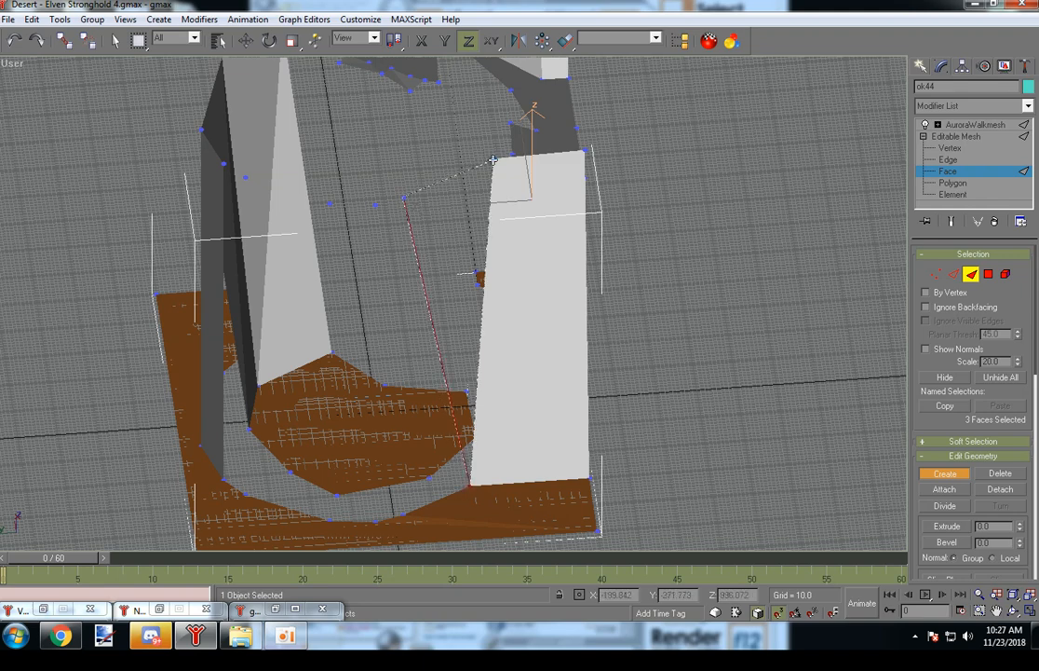
click(492, 161)
click(404, 198)
click(329, 203)
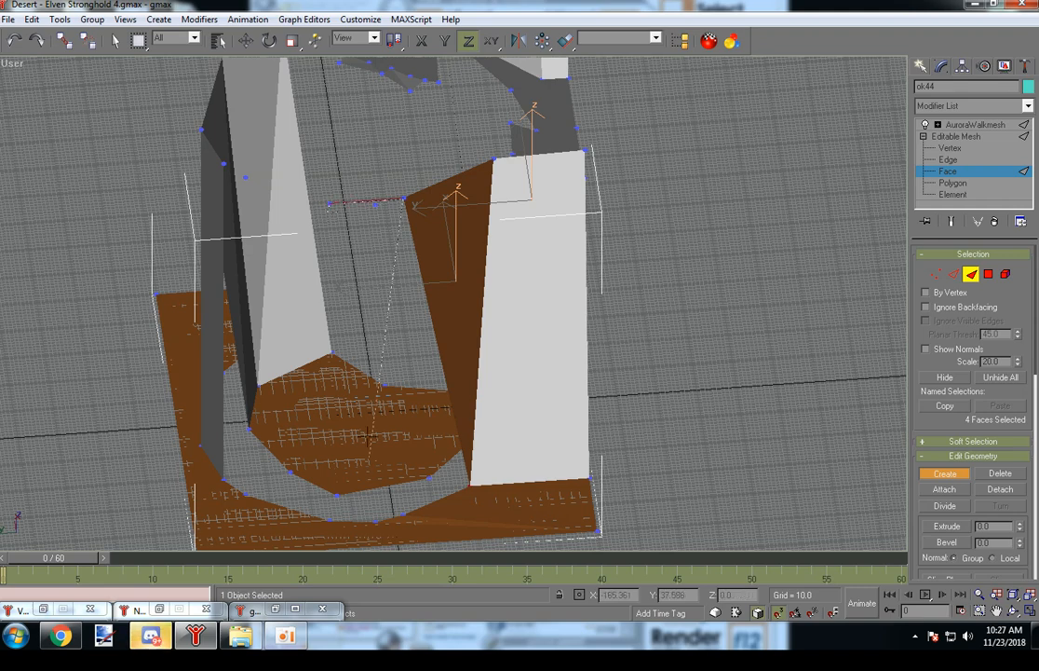
click(402, 514)
click(468, 484)
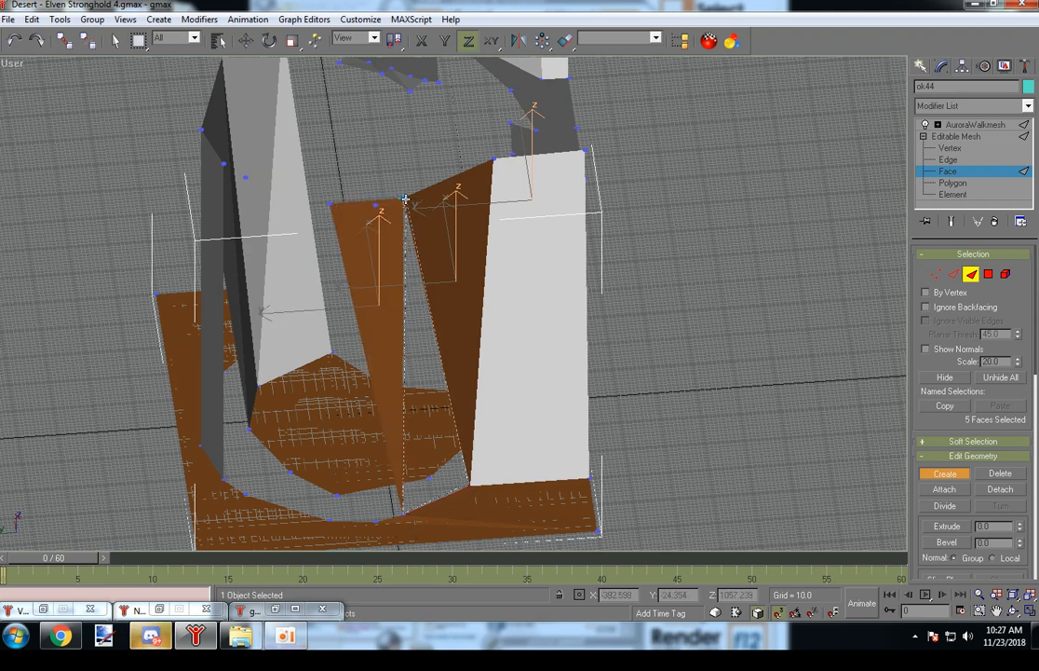
click(404, 198)
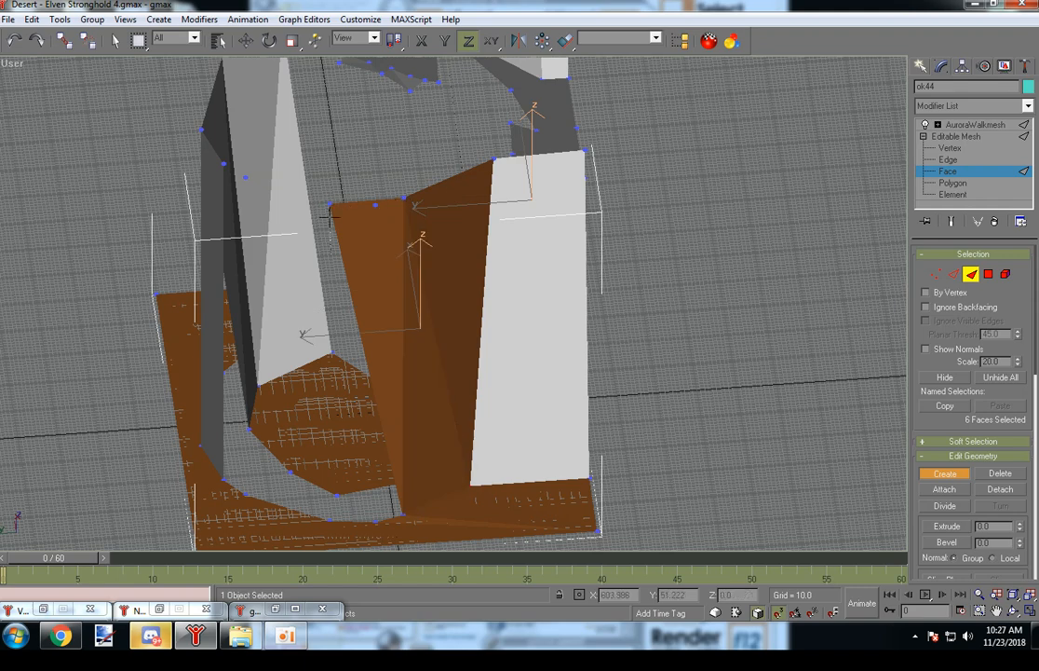
- Create two more faces closing the end of the curved outer wall down to the ground edge vertices
click(375, 521)
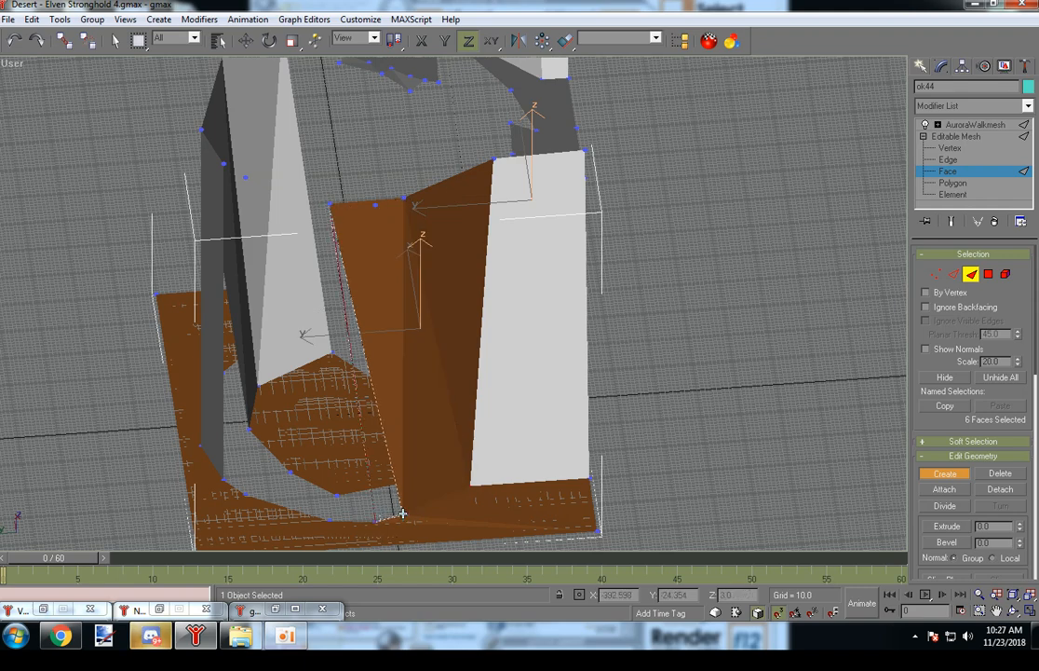
click(403, 514)
click(328, 520)
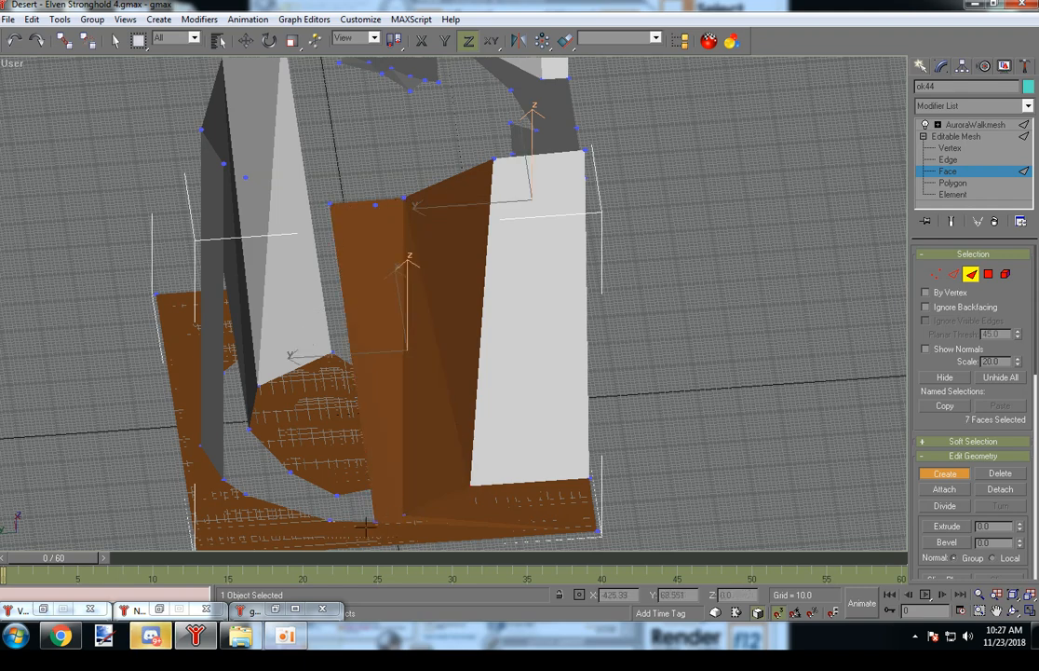
click(328, 205)
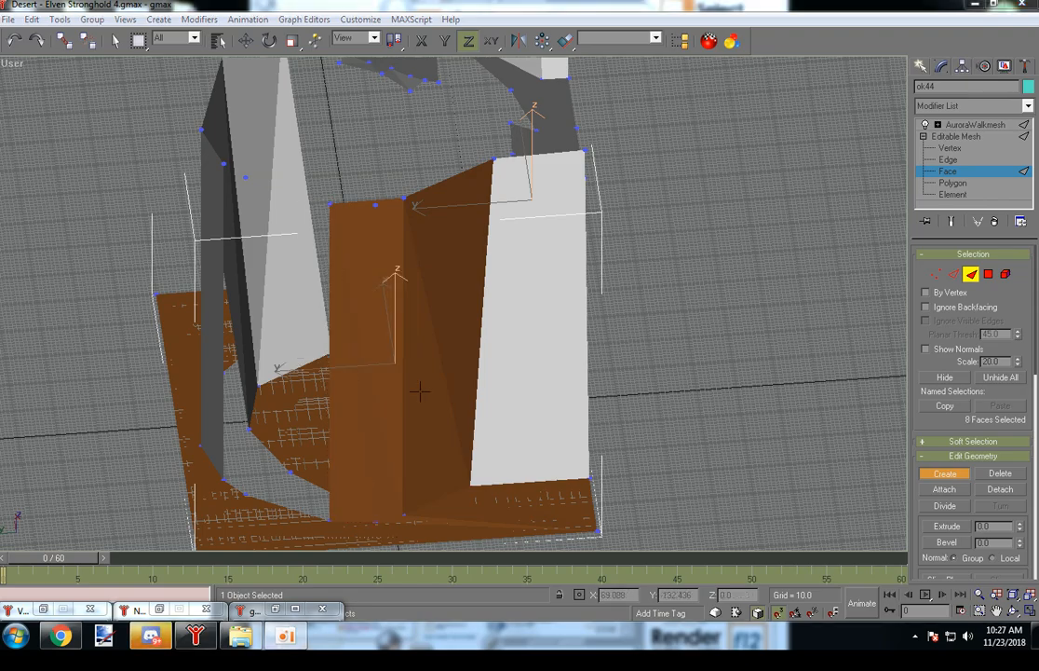
- Create four inner wall faces from the raised vertices to the central ground patch's edge, and delete the unused vertex along the wall top
alt+middle_drag(371, 336, 370, 395)
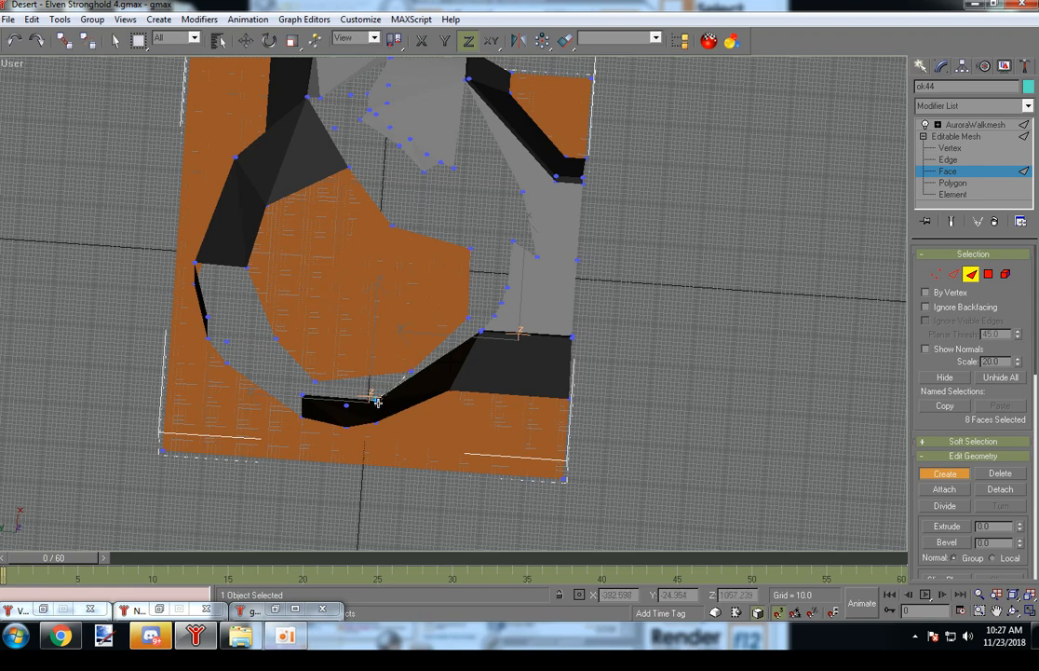
ctrl+click(424, 364)
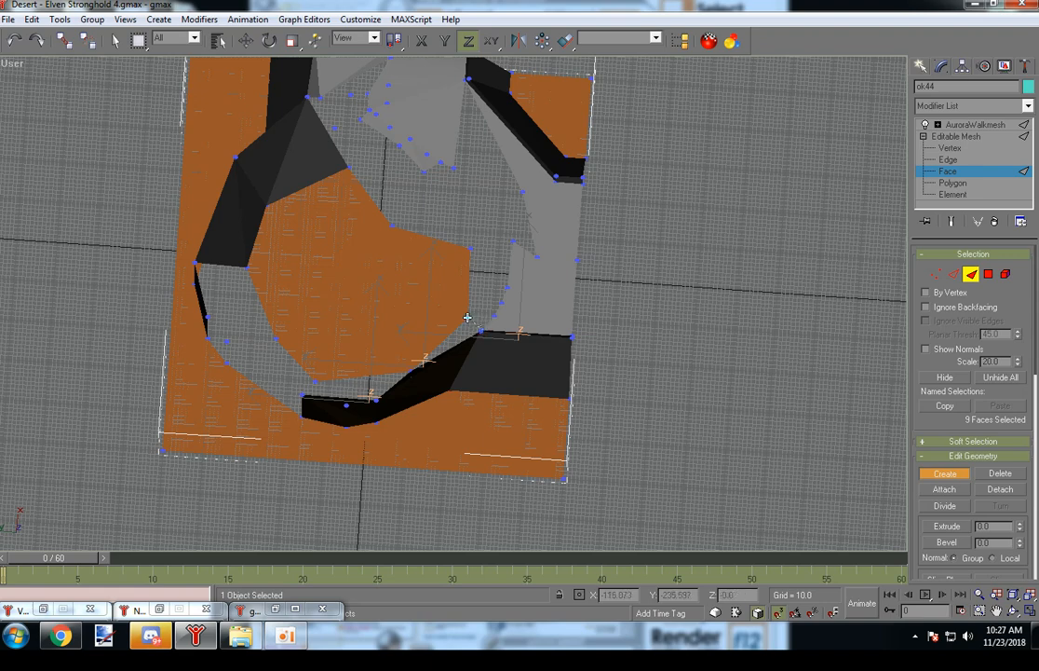
ctrl+click(411, 372)
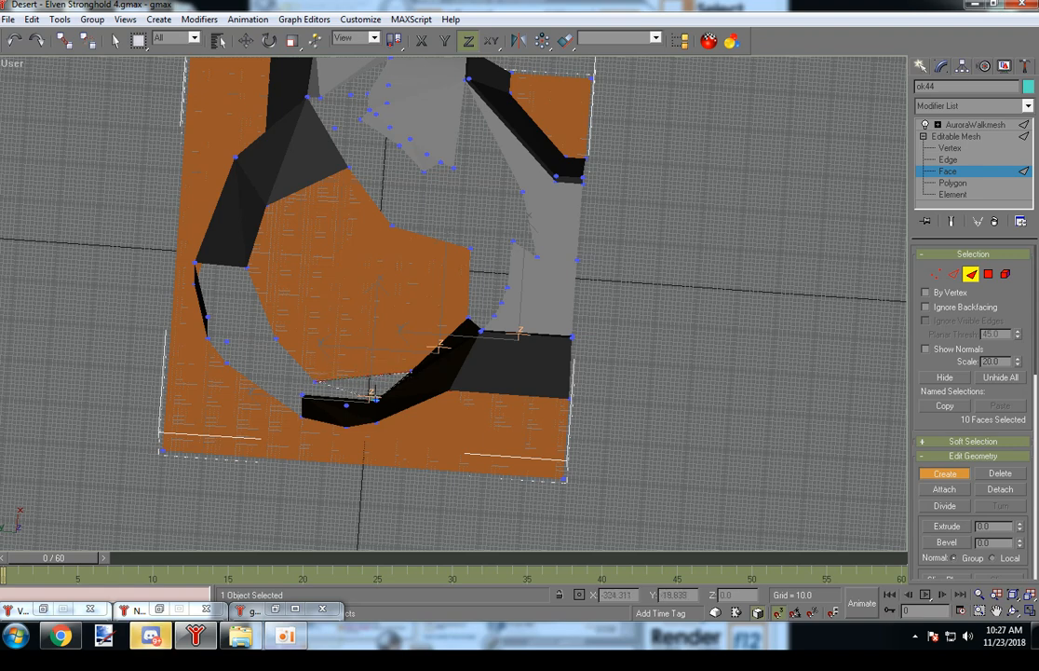
ctrl+click(375, 399)
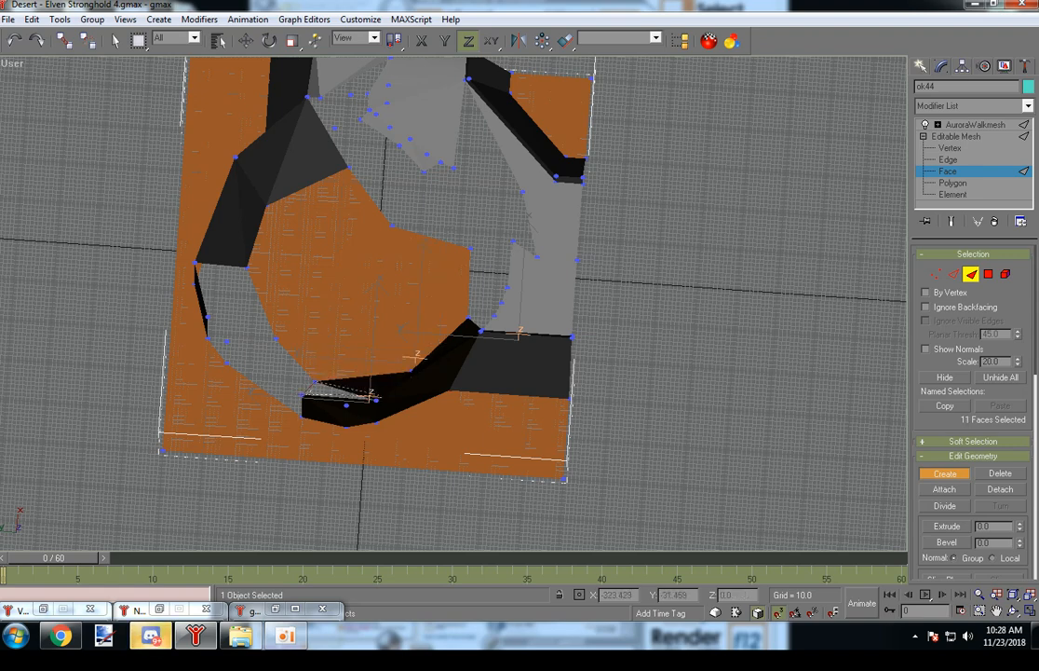
ctrl+click(374, 399)
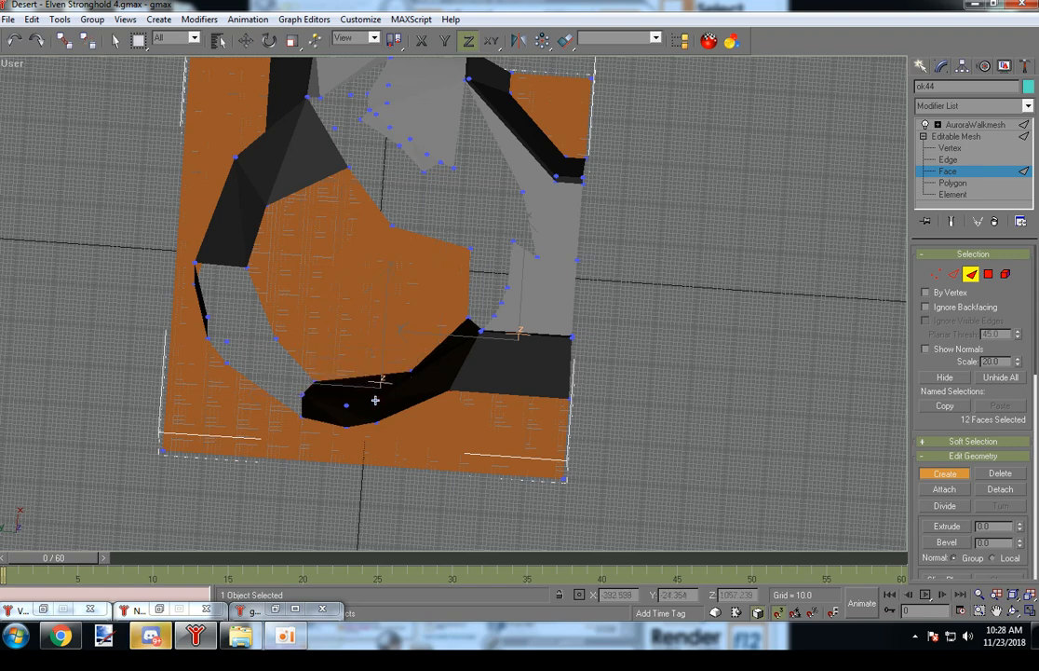
click(937, 278)
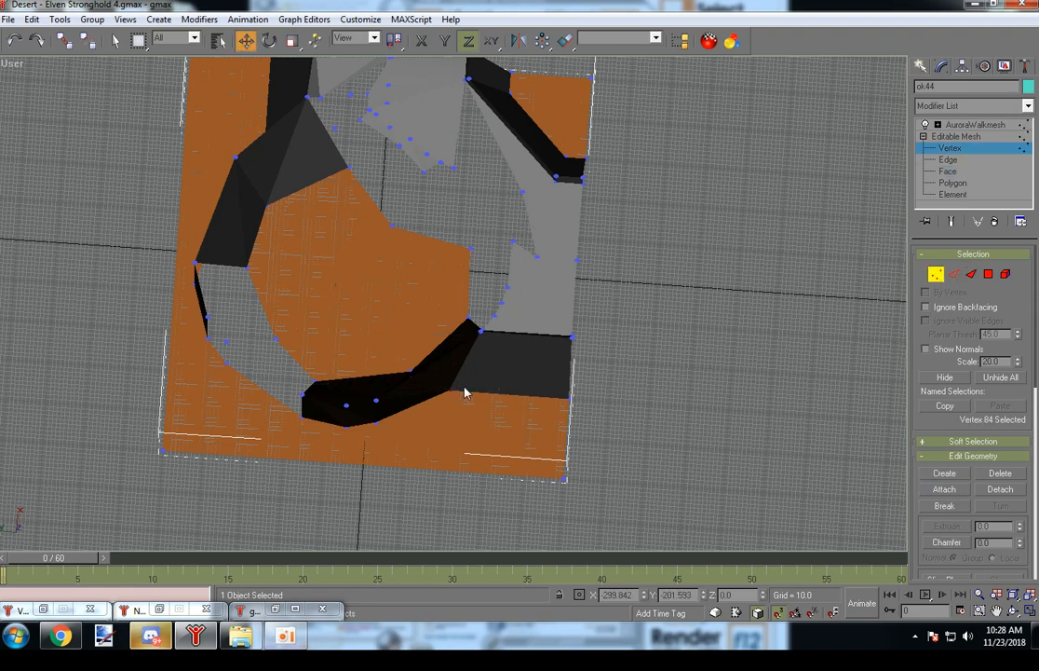
click(552, 510)
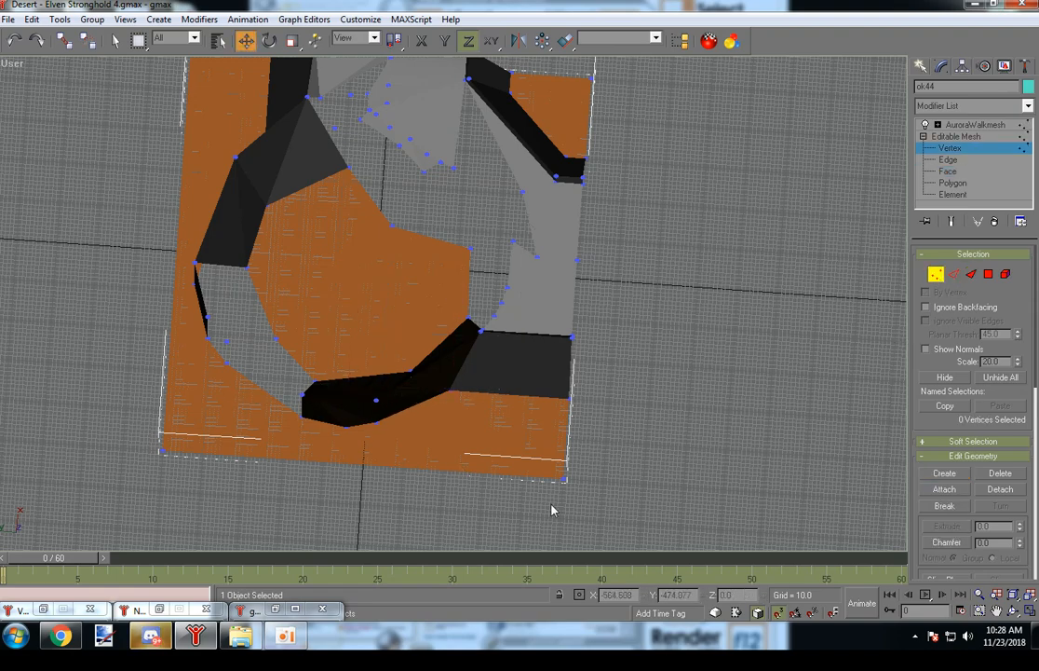
- Create three faces extending the opposite curved wall, two toward the central ground patch and one toward the outer ground edge
alt+middle_drag(445, 426, 208, 389)
alt+middle_drag(155, 389, 540, 421)
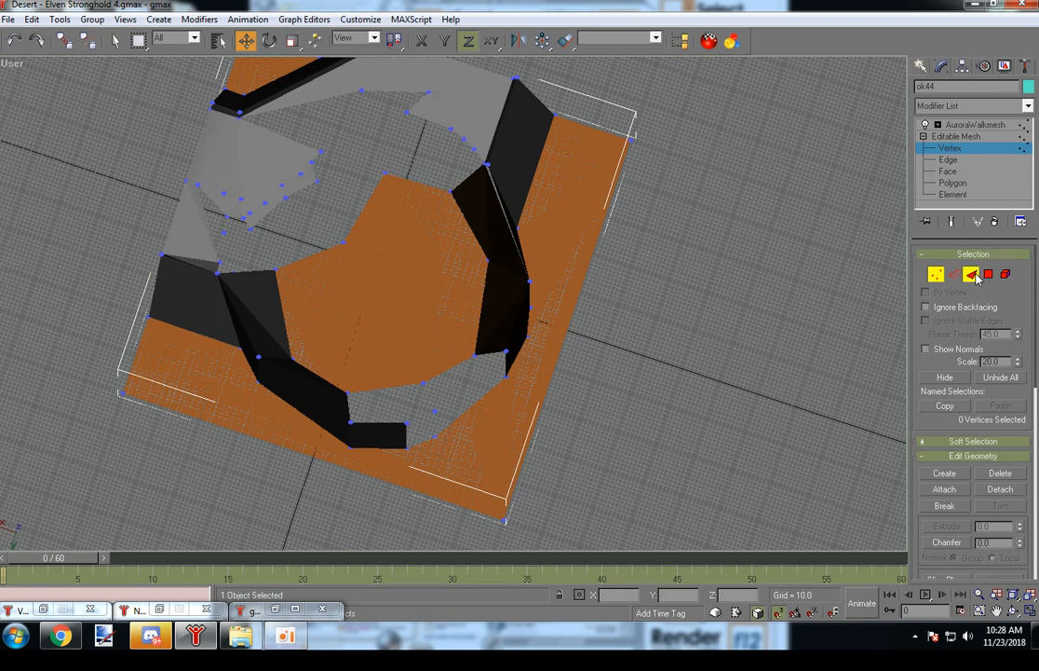
key(3)
click(945, 473)
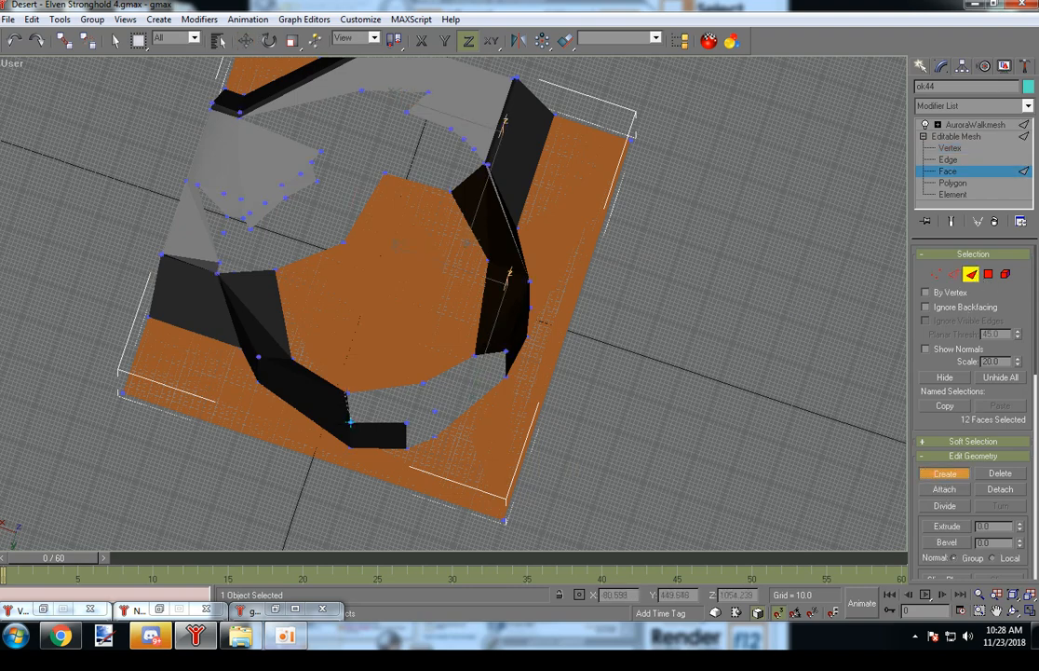
click(403, 424)
click(423, 384)
click(348, 393)
alt+middle_drag(463, 431, 263, 317)
click(258, 321)
click(257, 453)
click(285, 465)
- Create one triangular end face on each side of the wall gap, joining the wall top to the central patch and outer ground edge
alt+middle_drag(290, 466, 302, 483)
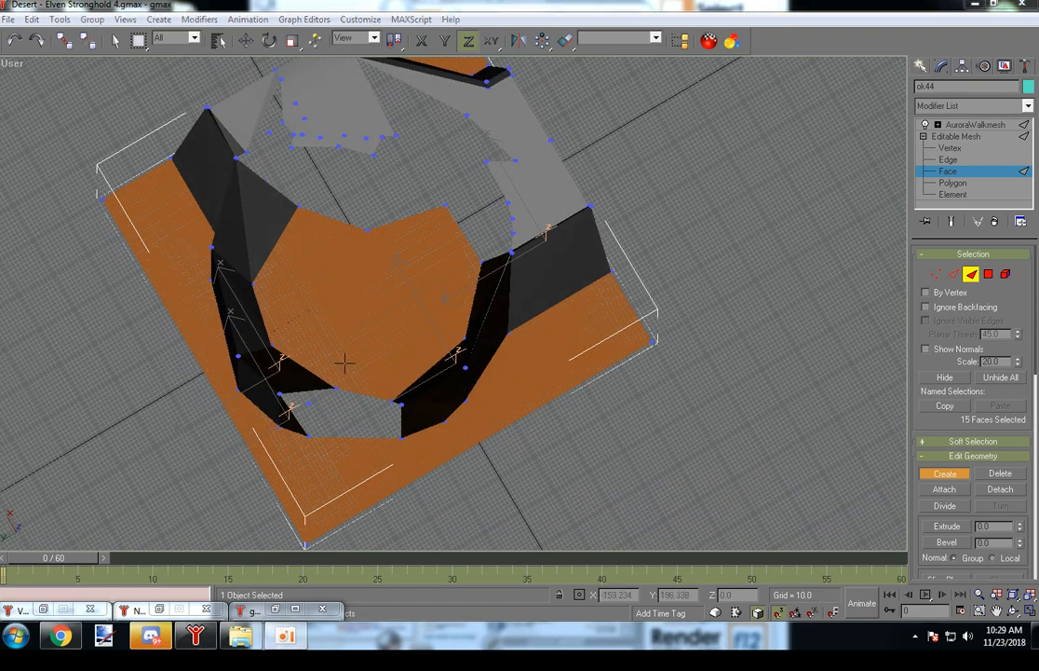
alt+middle_drag(405, 368, 427, 376)
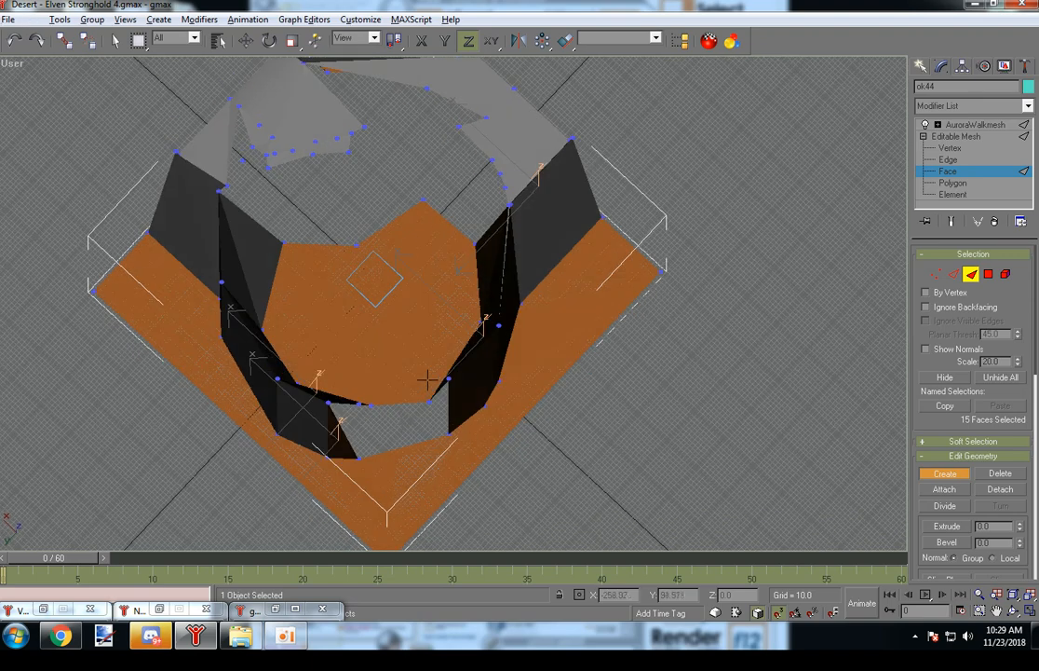
click(448, 378)
click(448, 434)
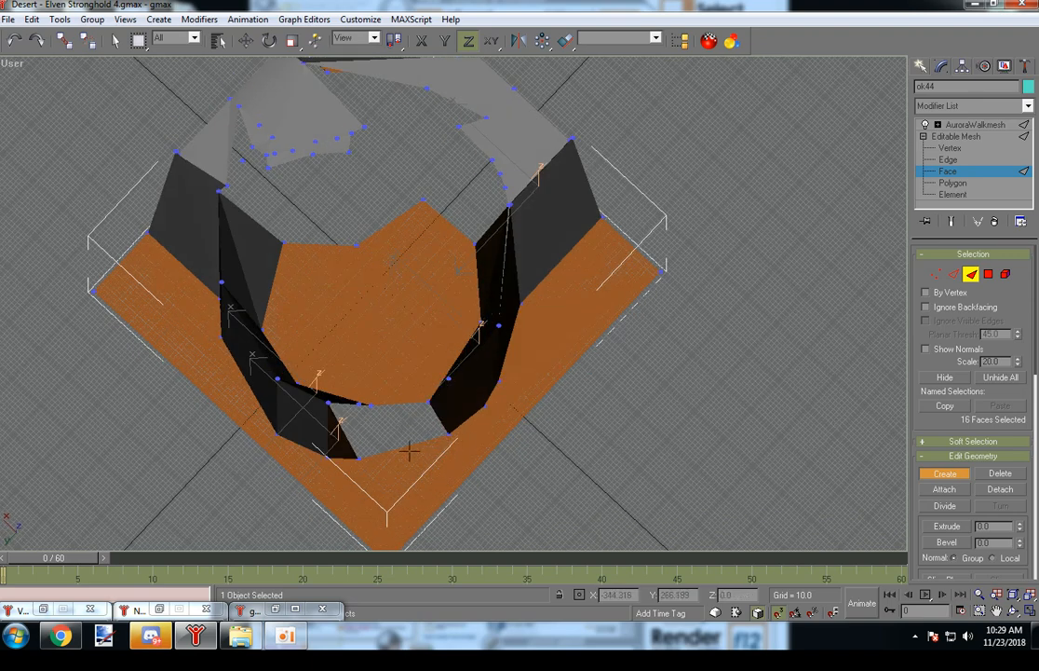
click(370, 405)
click(330, 404)
click(359, 459)
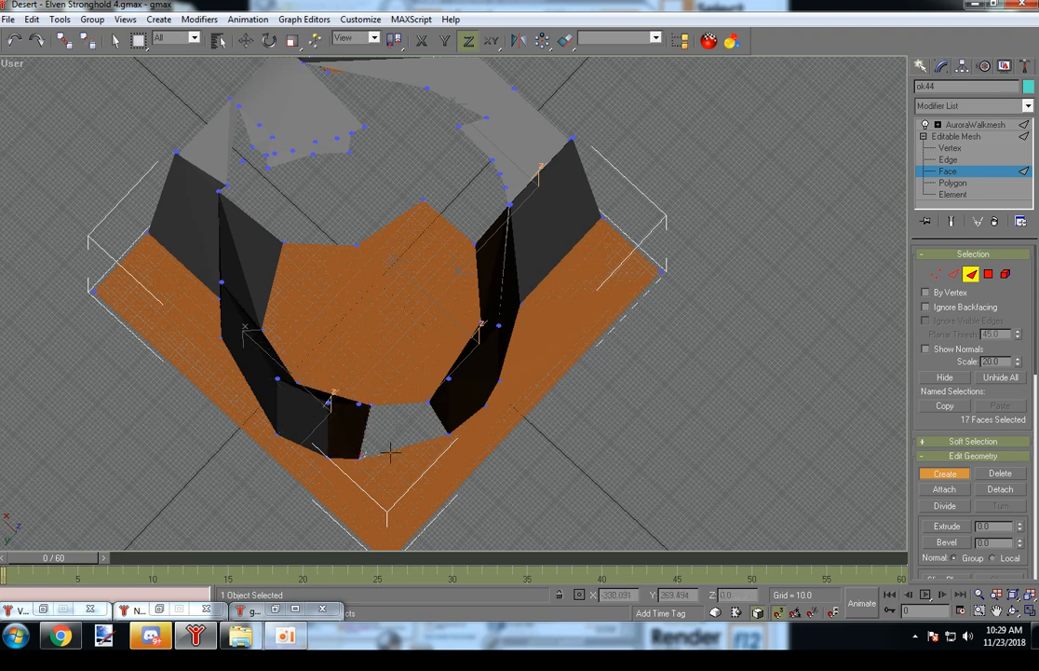
- Create two faces filling the ground opening at the wall gap, joining the central patch to the outer ground, and finish face creation
click(446, 434)
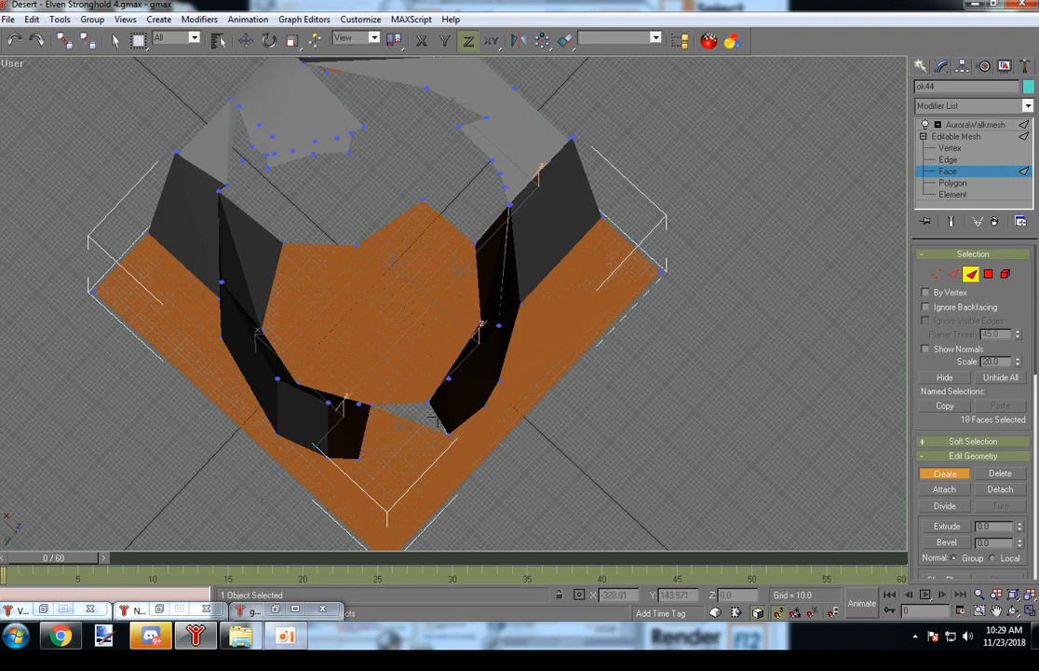
click(429, 400)
click(371, 405)
alt+middle_drag(462, 463, 435, 418)
key(1)
click(309, 253)
- Select the tower's wall faces together and assign them material ID 2
alt+middle_drag(348, 298, 164, 309)
click(164, 308)
alt+middle_drag(234, 280, 413, 237)
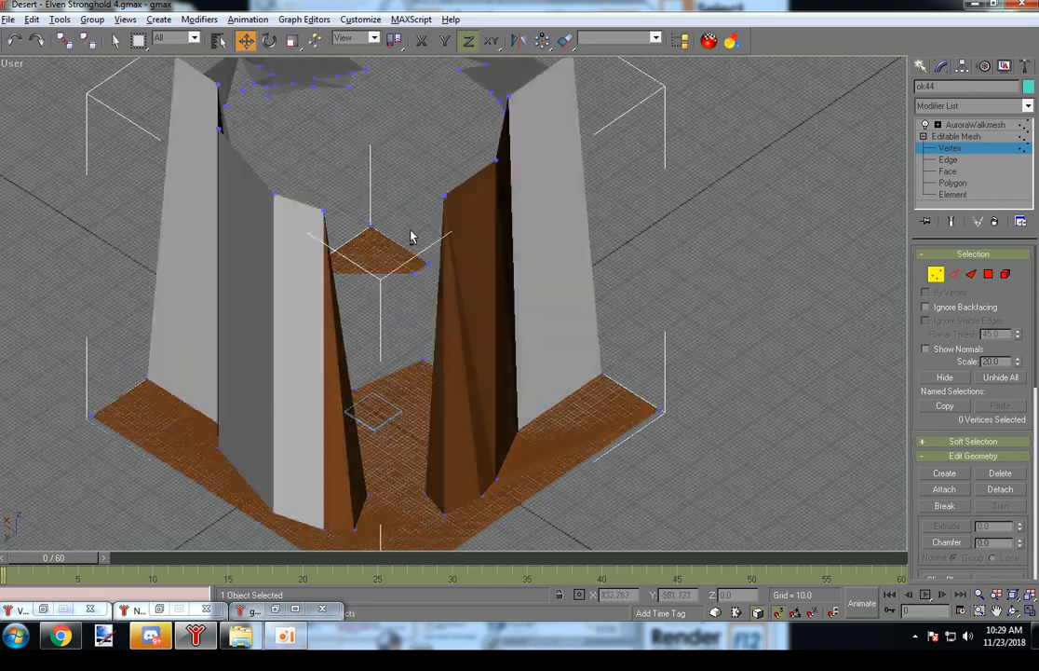
scroll(413, 237, down, 10)
click(972, 274)
alt+middle_drag(528, 223, 524, 207)
drag(525, 207, 281, 224)
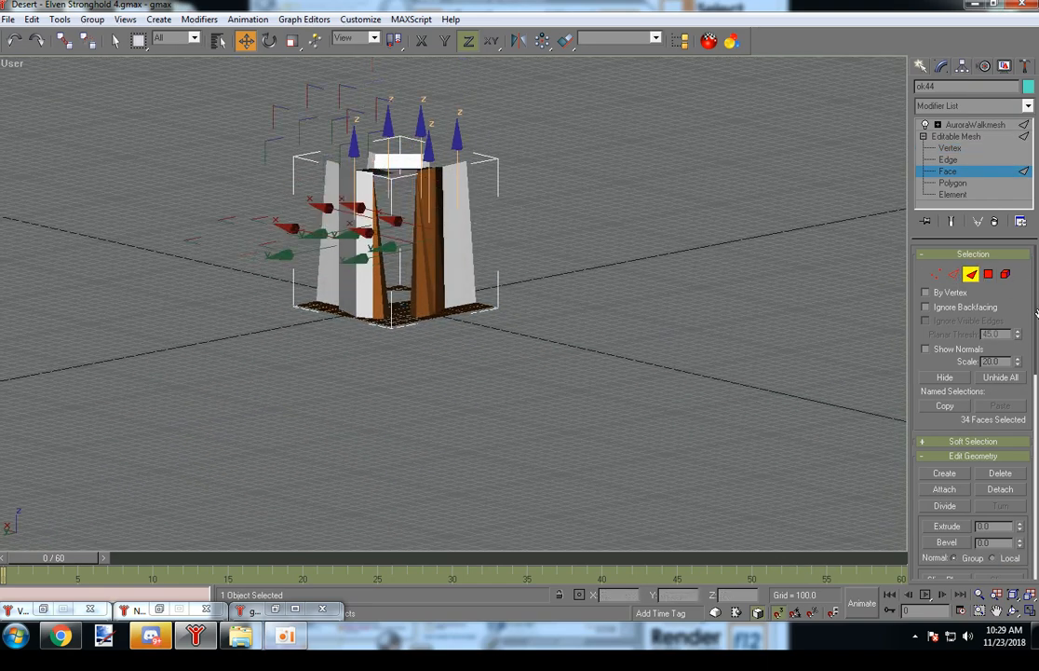
drag(1037, 319, 1025, 501)
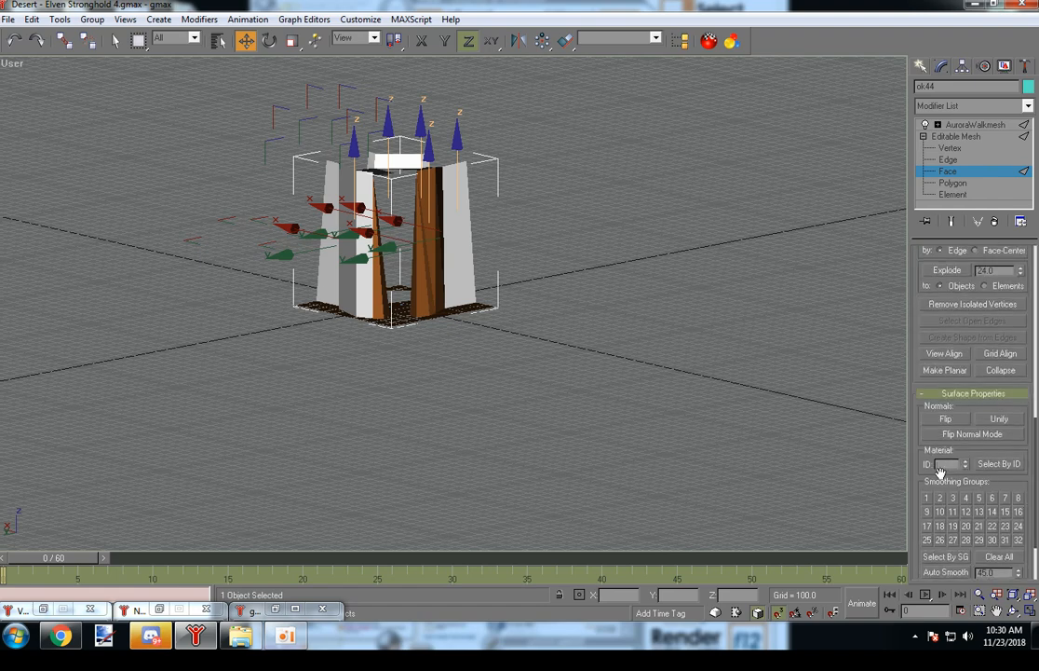
text(2)
key(Return)
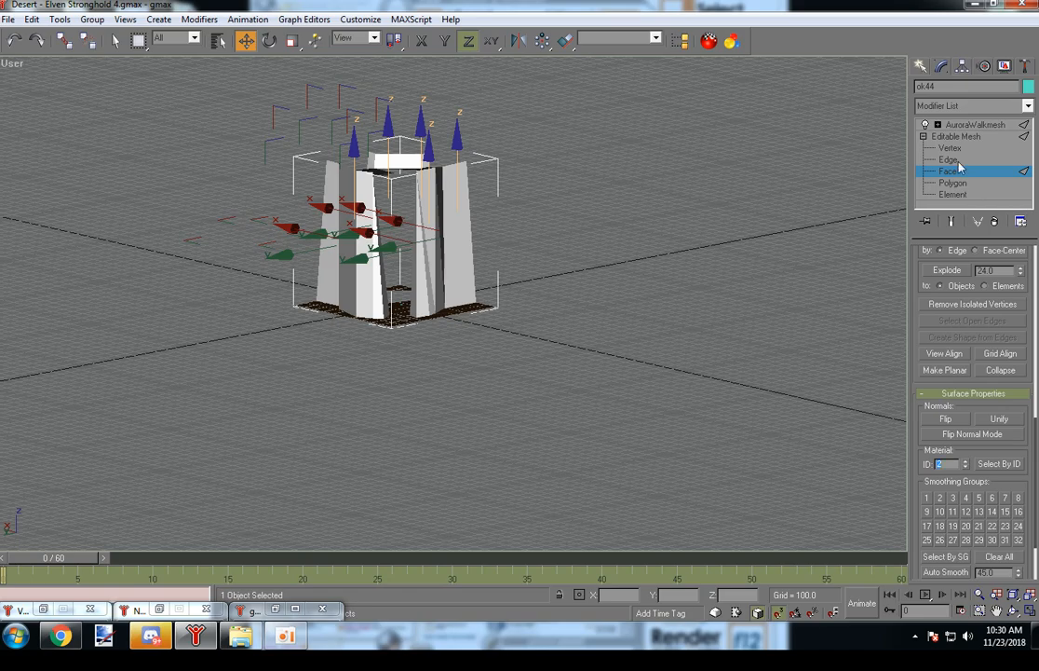
- Clear the face selection and unhide all hidden objects so the textured tower shows together with the walkmesh
alt+middle_drag(786, 204, 701, 193)
click(695, 120)
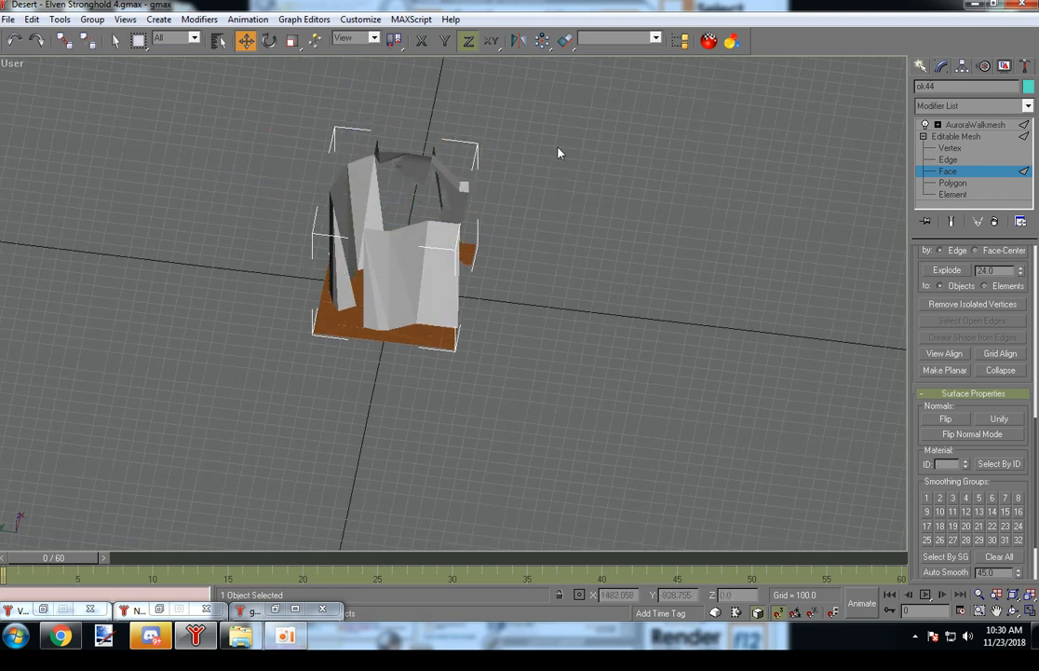
right_click(615, 256)
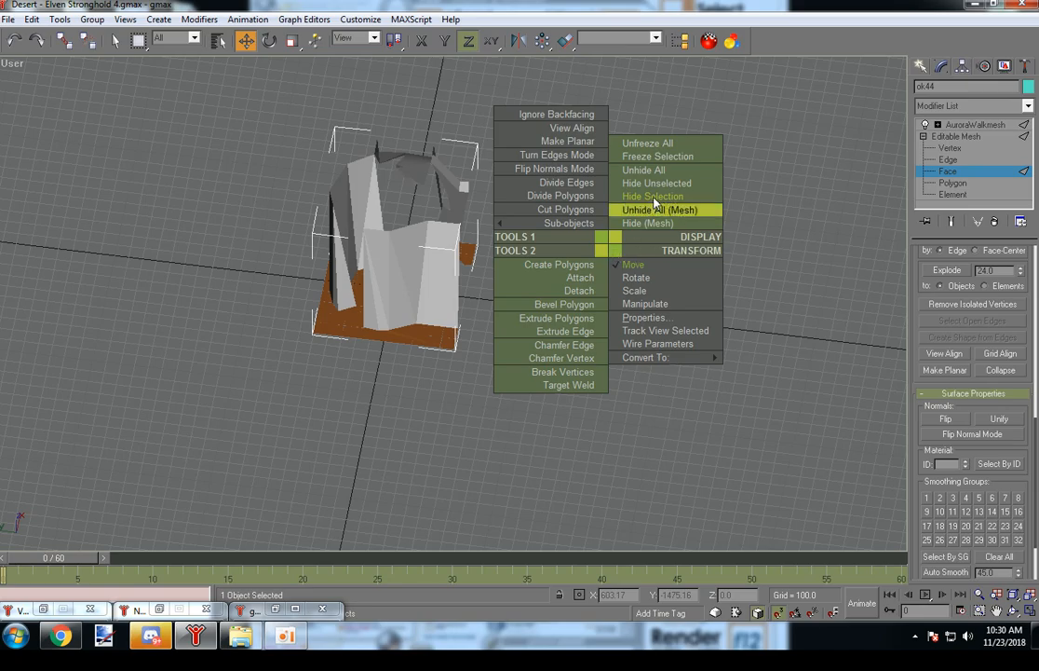
click(650, 173)
- Move the walkmesh's outer base vertex on one side of the doorway along X and Y to match the textured tower wall
alt+middle_drag(610, 199, 434, 367)
scroll(430, 315, up, 5)
scroll(430, 315, up, 3)
click(280, 445)
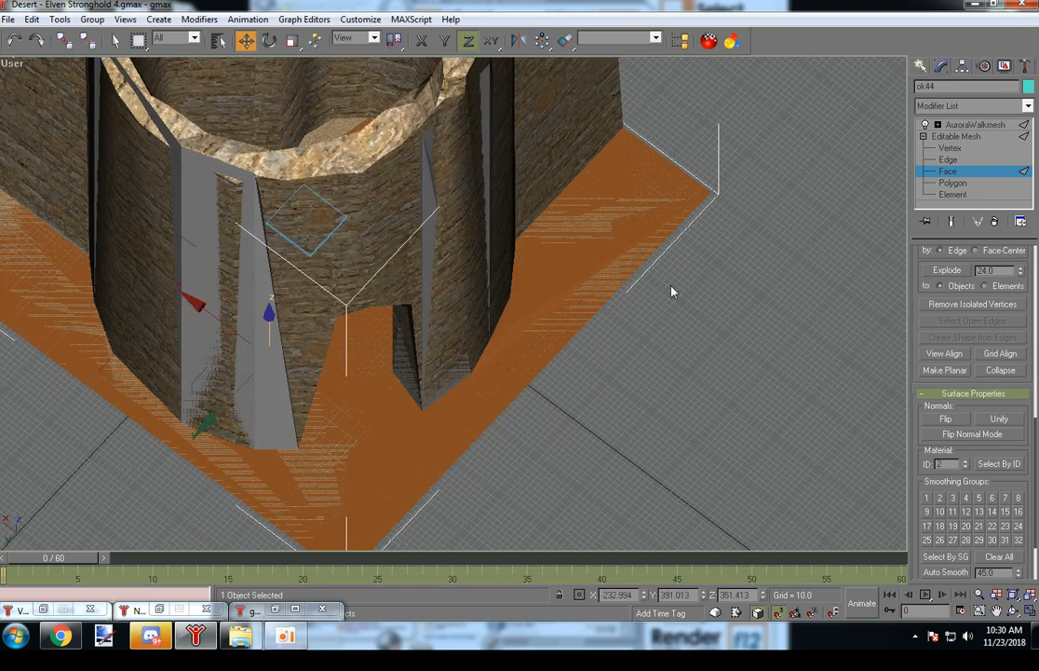
click(951, 148)
click(296, 463)
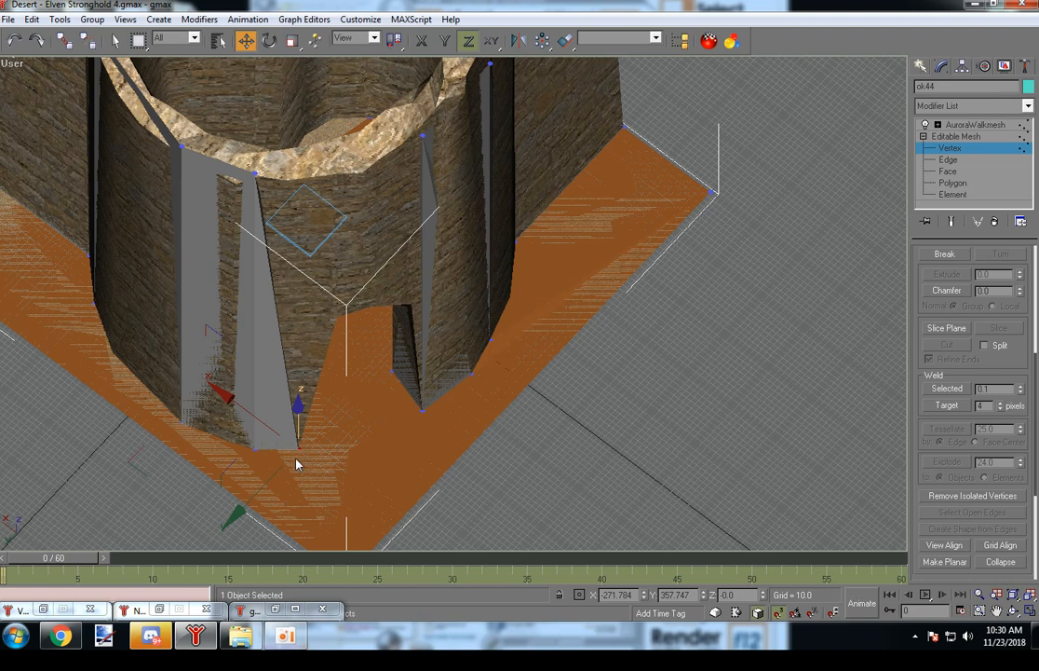
key(F6)
drag(279, 466, 287, 462)
drag(265, 418, 274, 425)
- Move the inner base vertex on the same side of the doorway along the Y axis to match the archway wall
alt+middle_drag(273, 424, 227, 410)
click(208, 382)
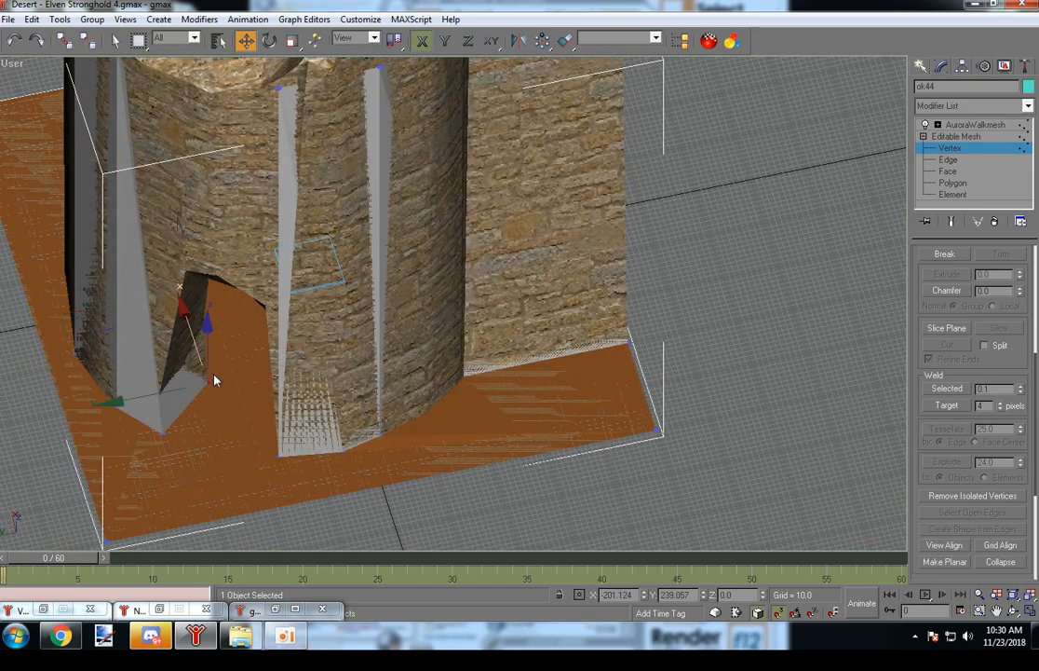
drag(174, 389, 184, 386)
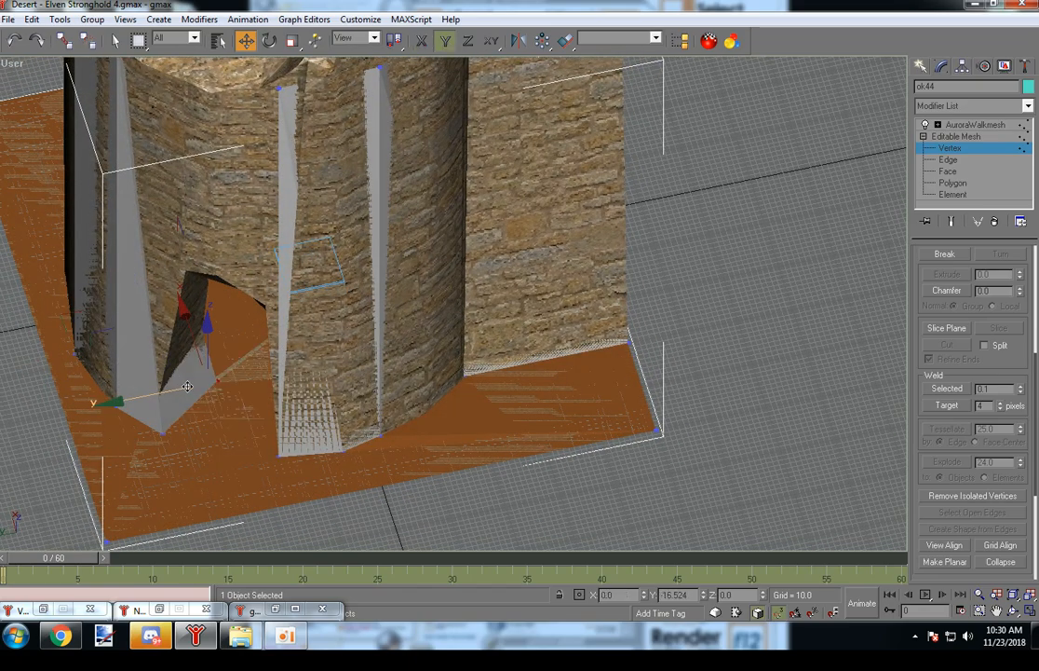
alt+middle_drag(236, 412, 351, 429)
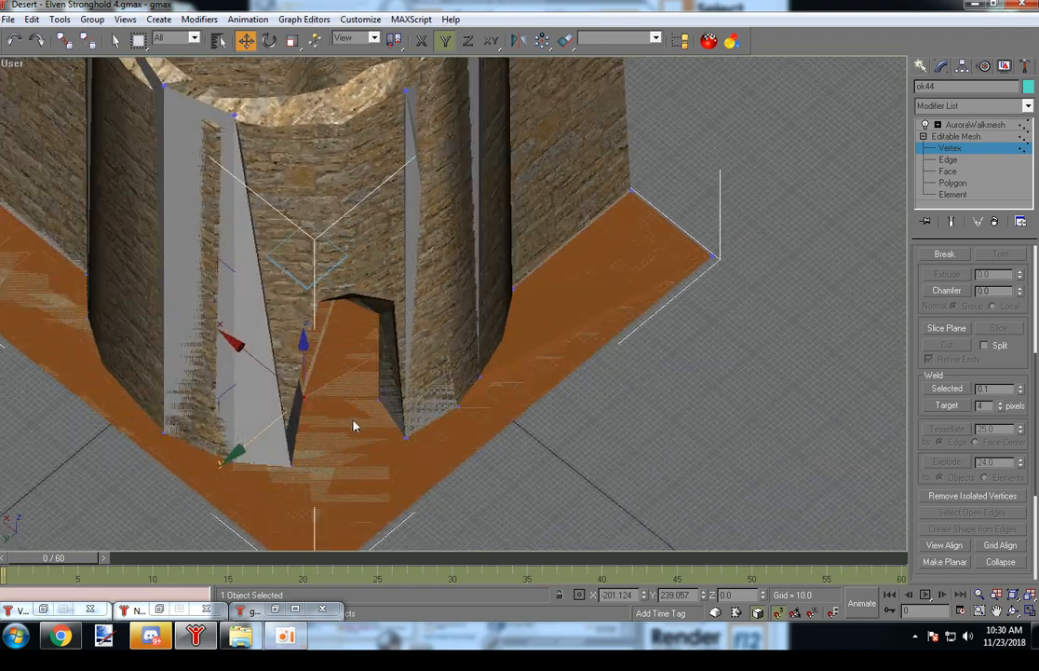
- Adjust the doorway's opposite side by moving its inner base vertex along X and its outer base vertex along Y to fit the tower wall
click(377, 401)
key(F5)
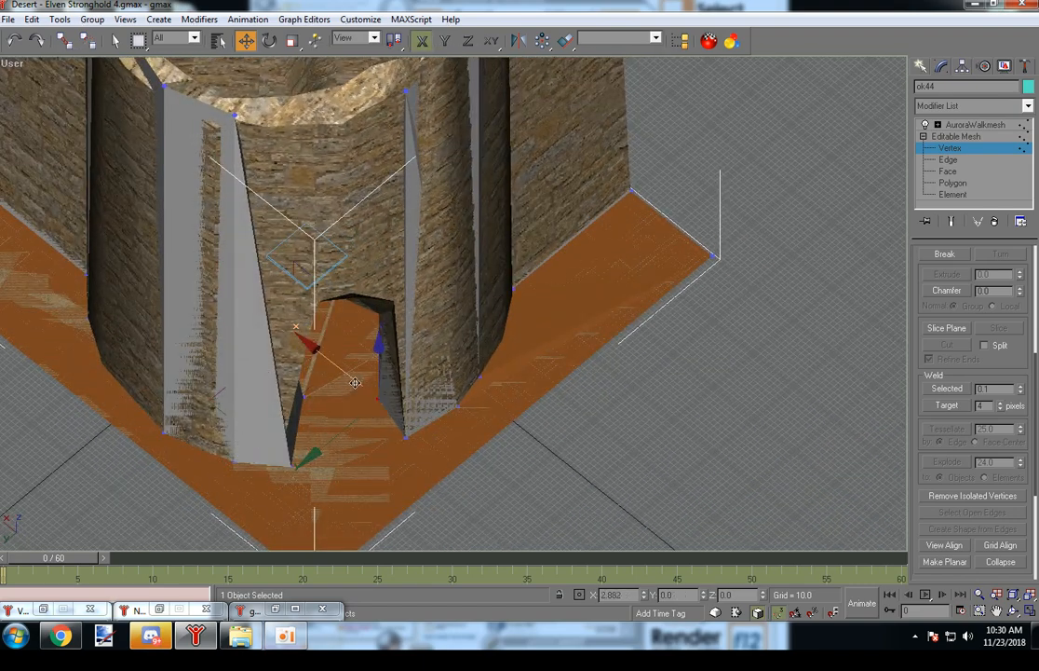
click(406, 435)
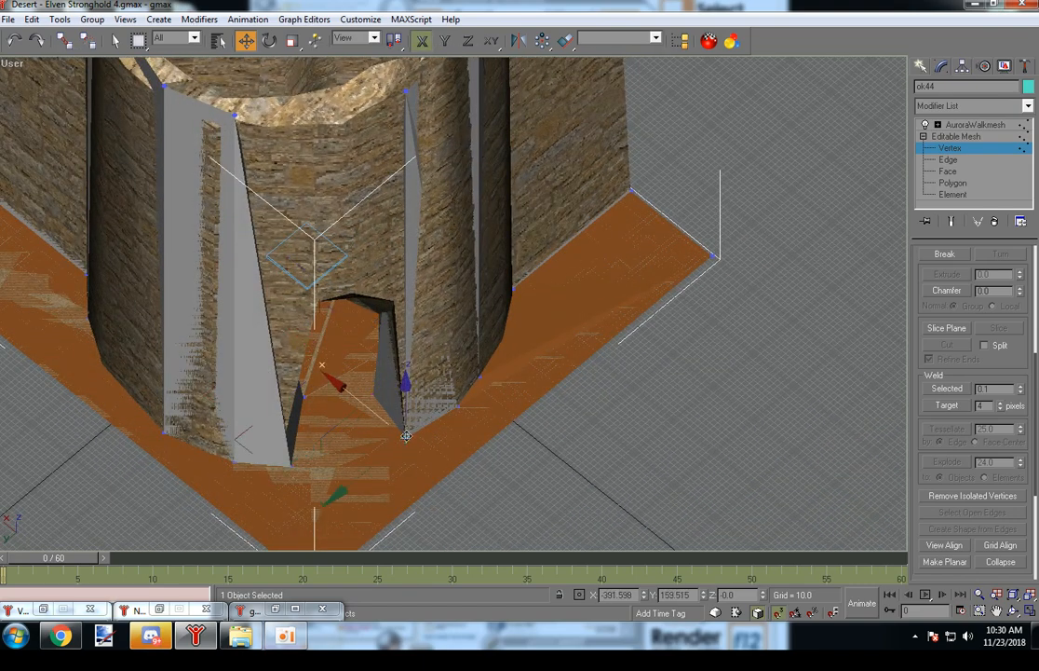
drag(381, 418, 388, 456)
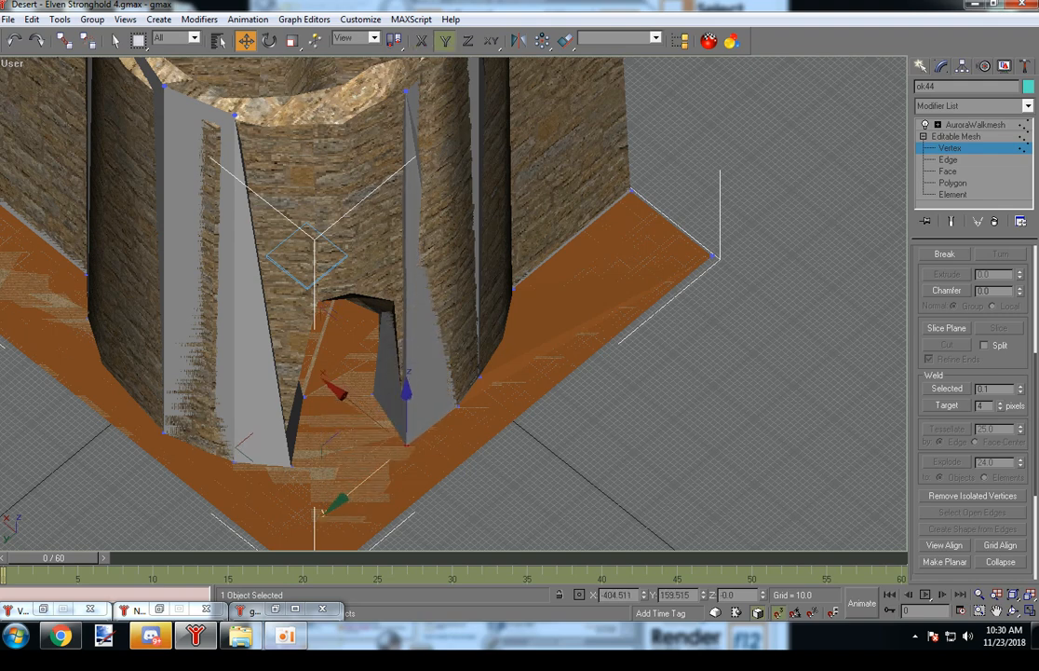